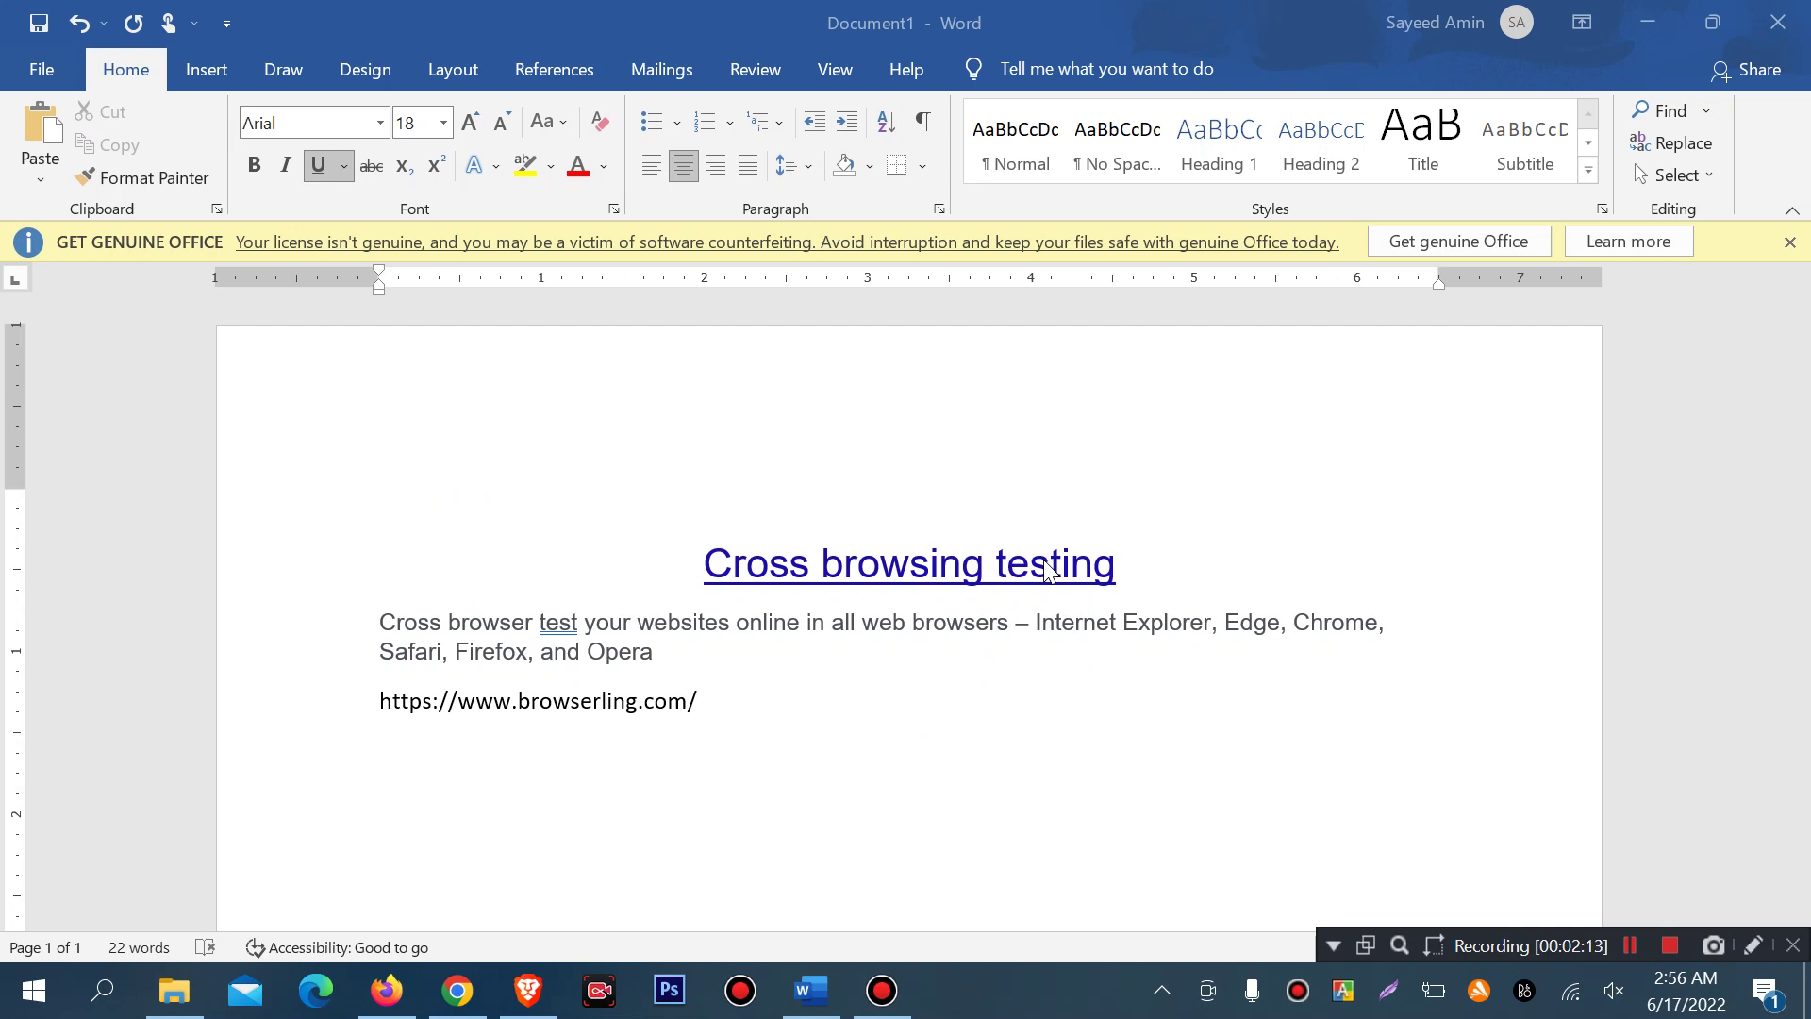
Raise the system volume, then select the browserling.com address line in the Word document
click(1615, 991)
drag(1625, 920, 1681, 922)
click(1480, 530)
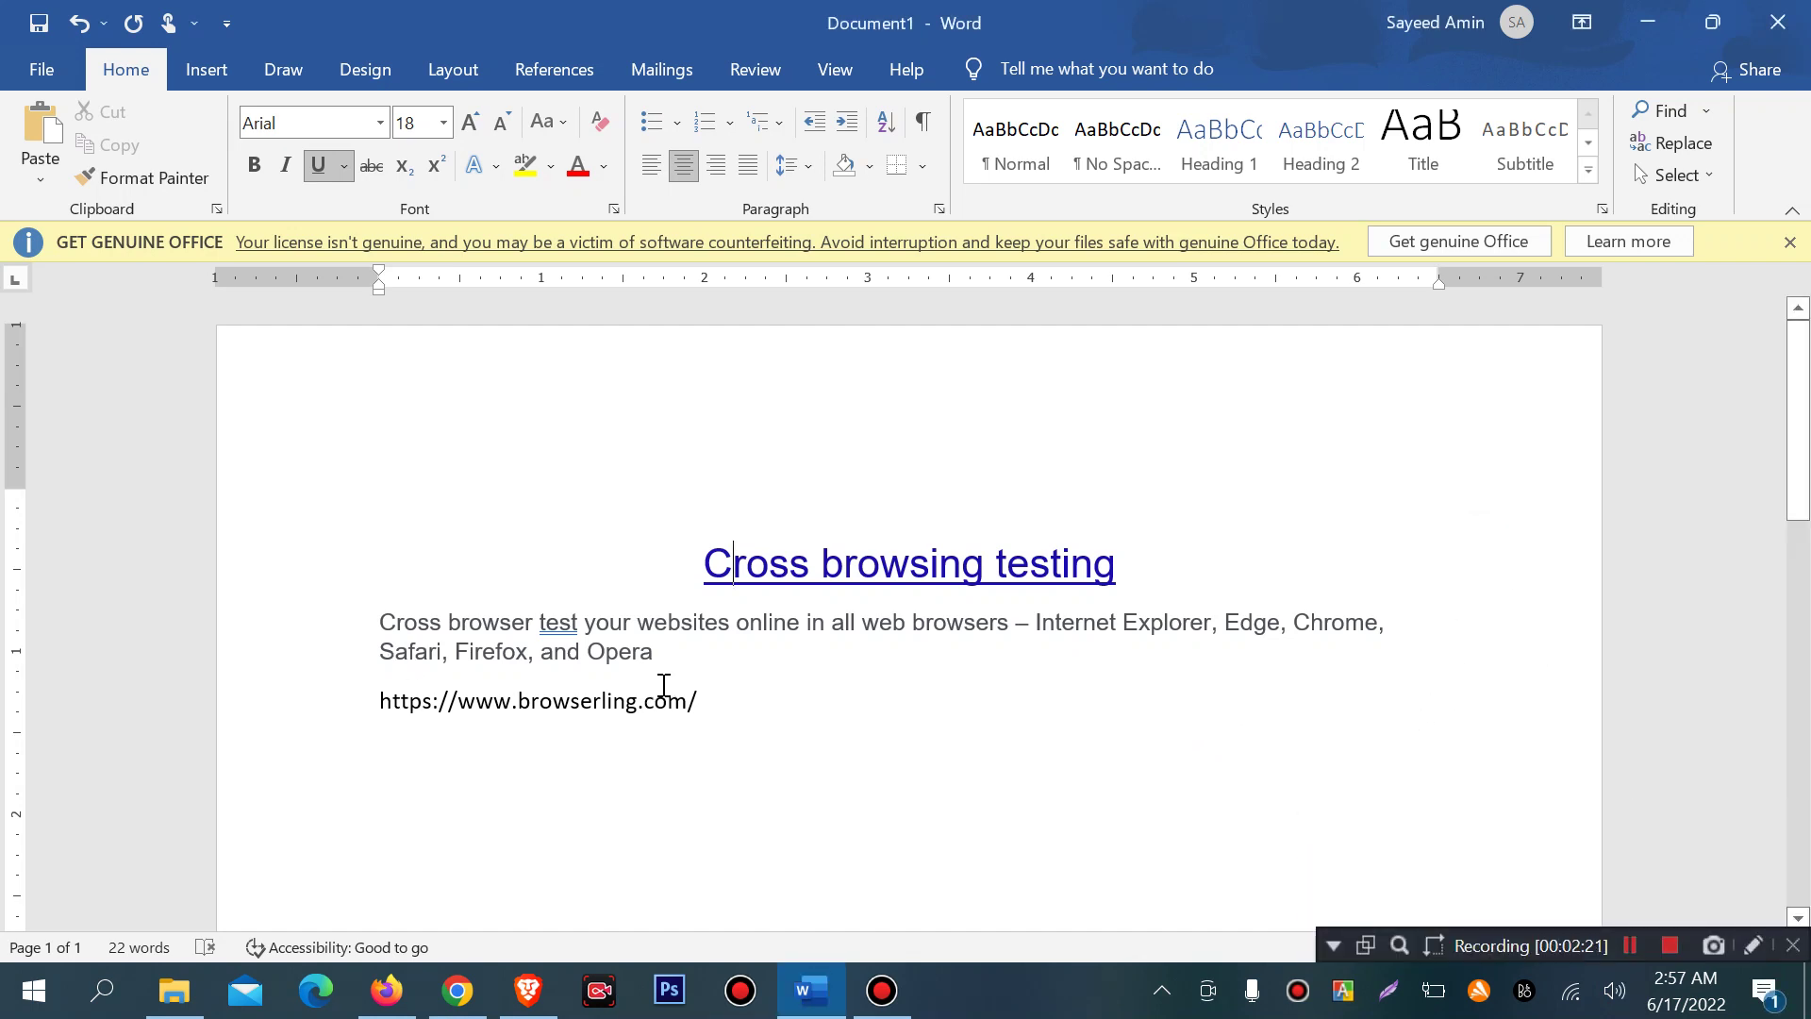
drag(719, 699, 391, 704)
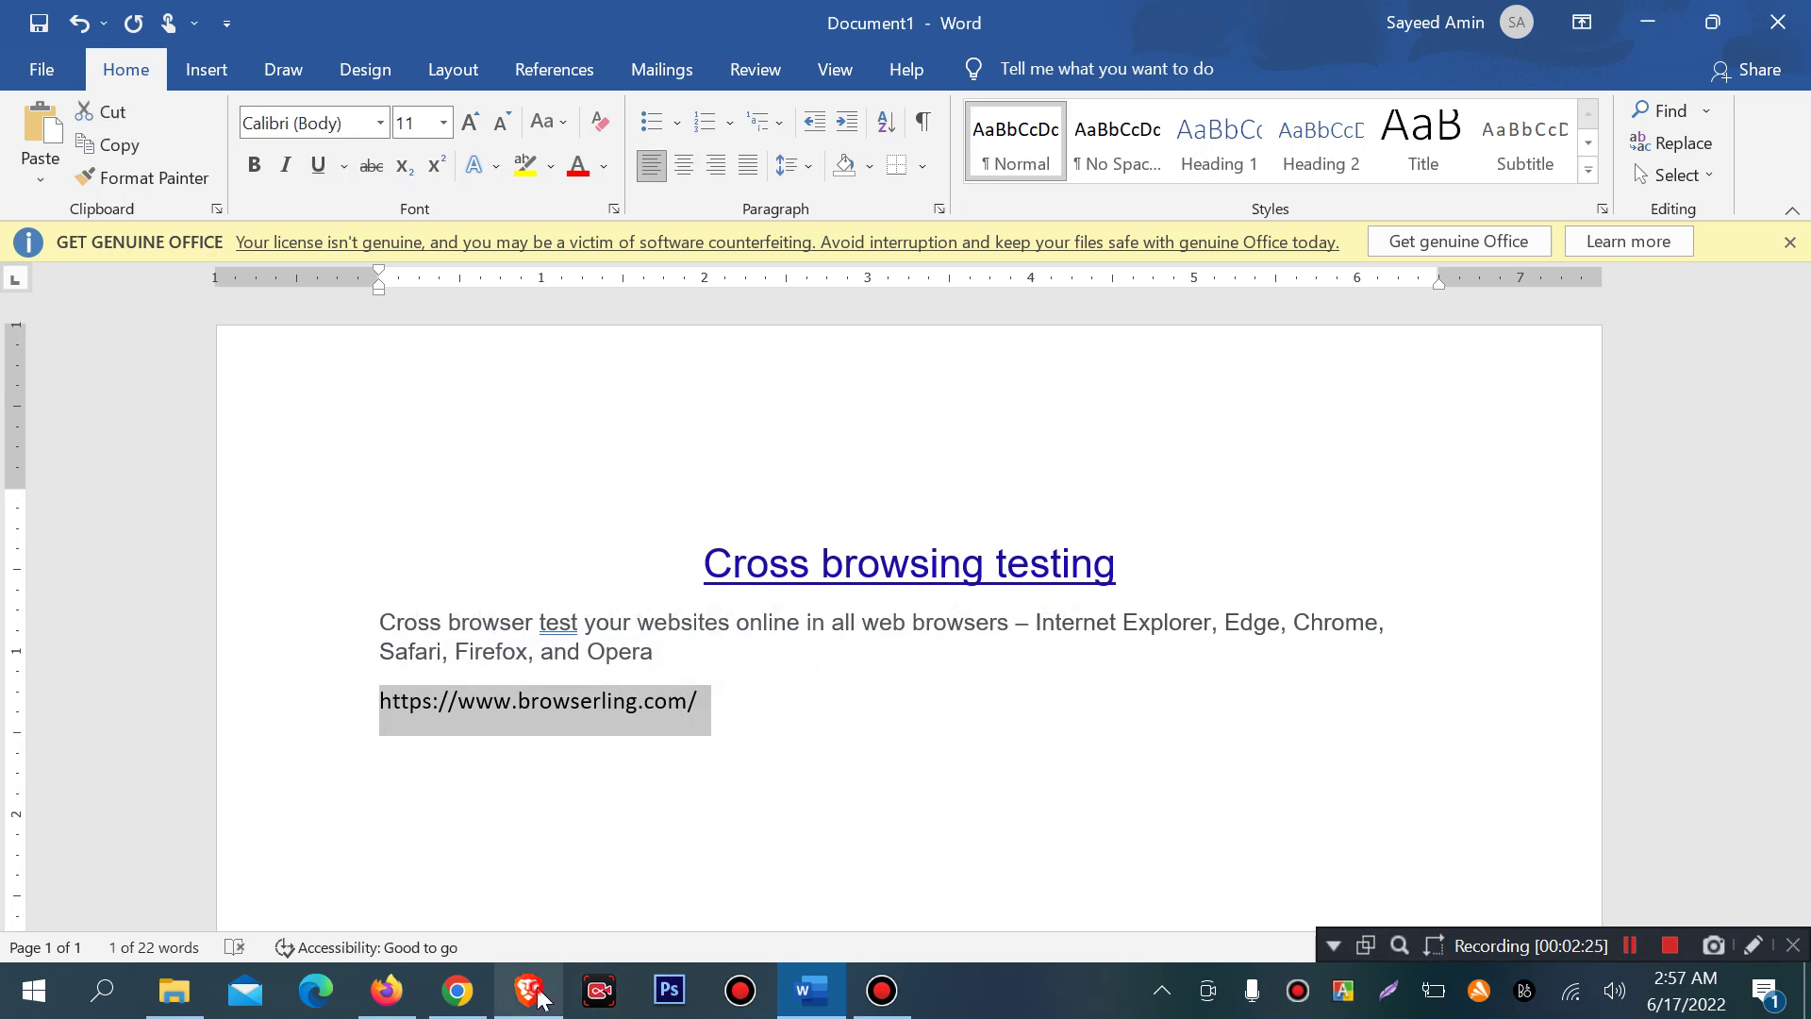
Bring browserling.com to the front and scroll through its operating system list
click(527, 990)
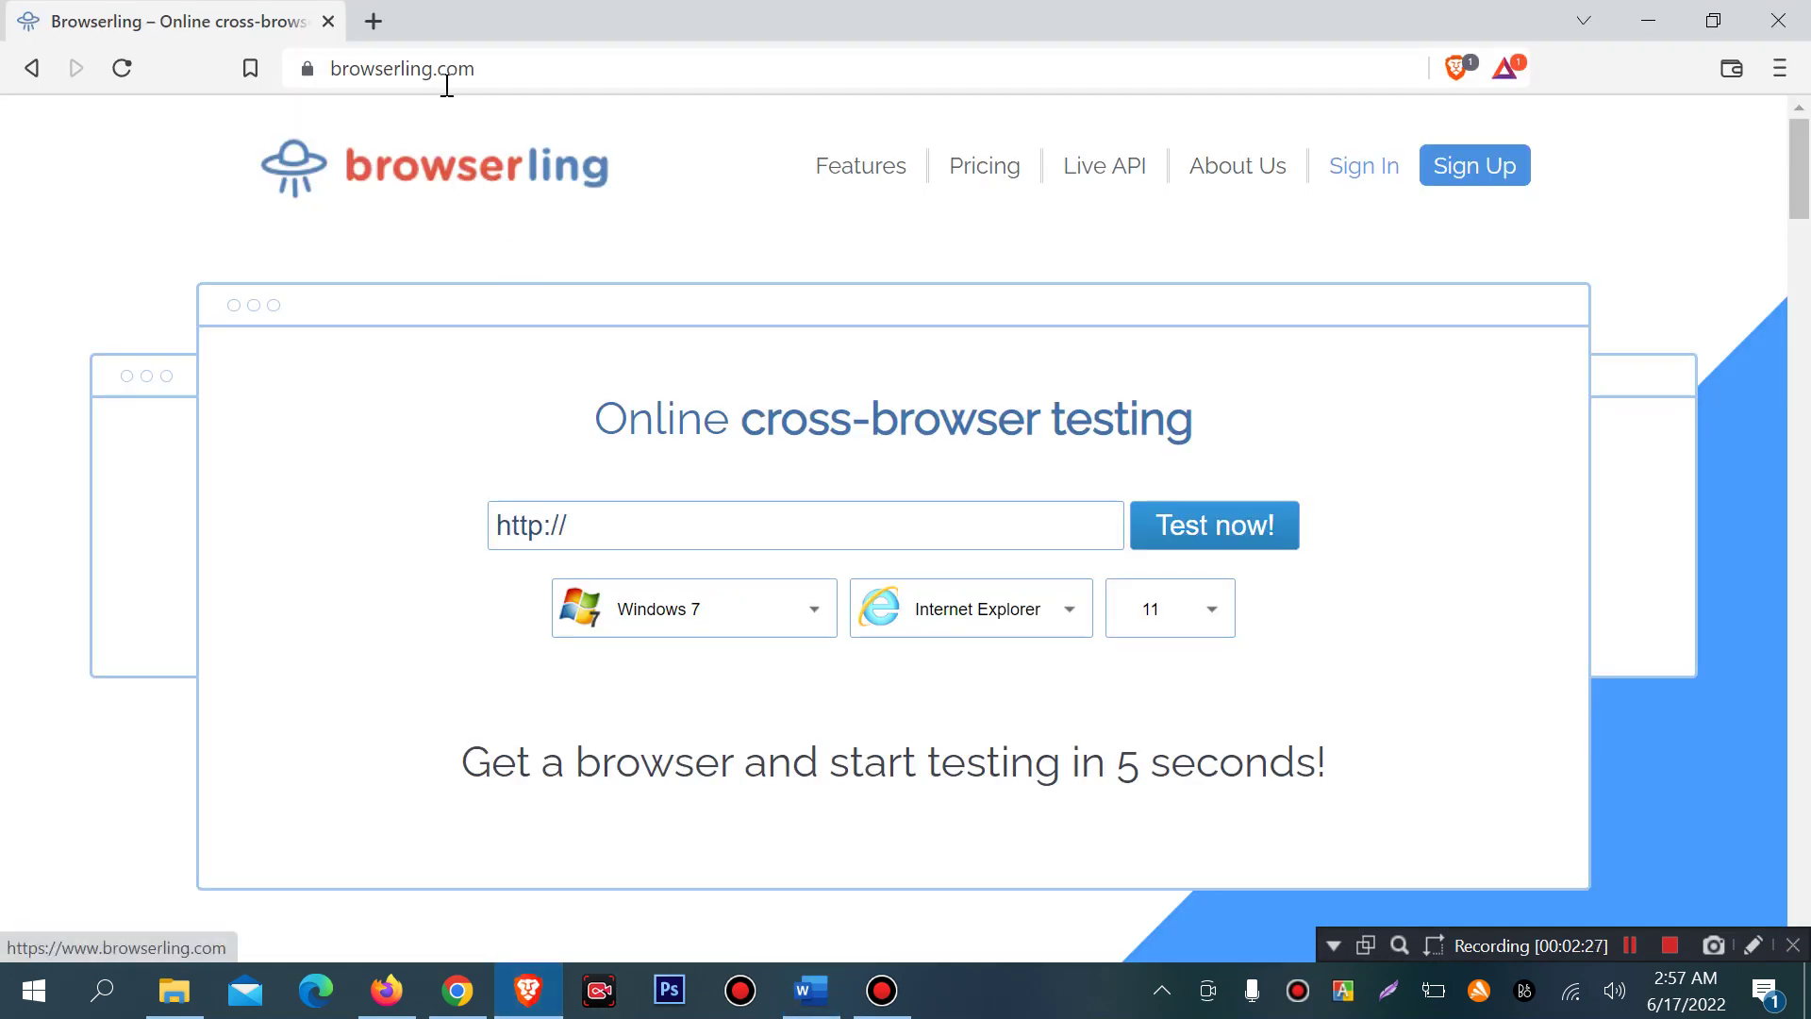
scroll(609, 270, down, 3)
scroll(652, 320, up, 3)
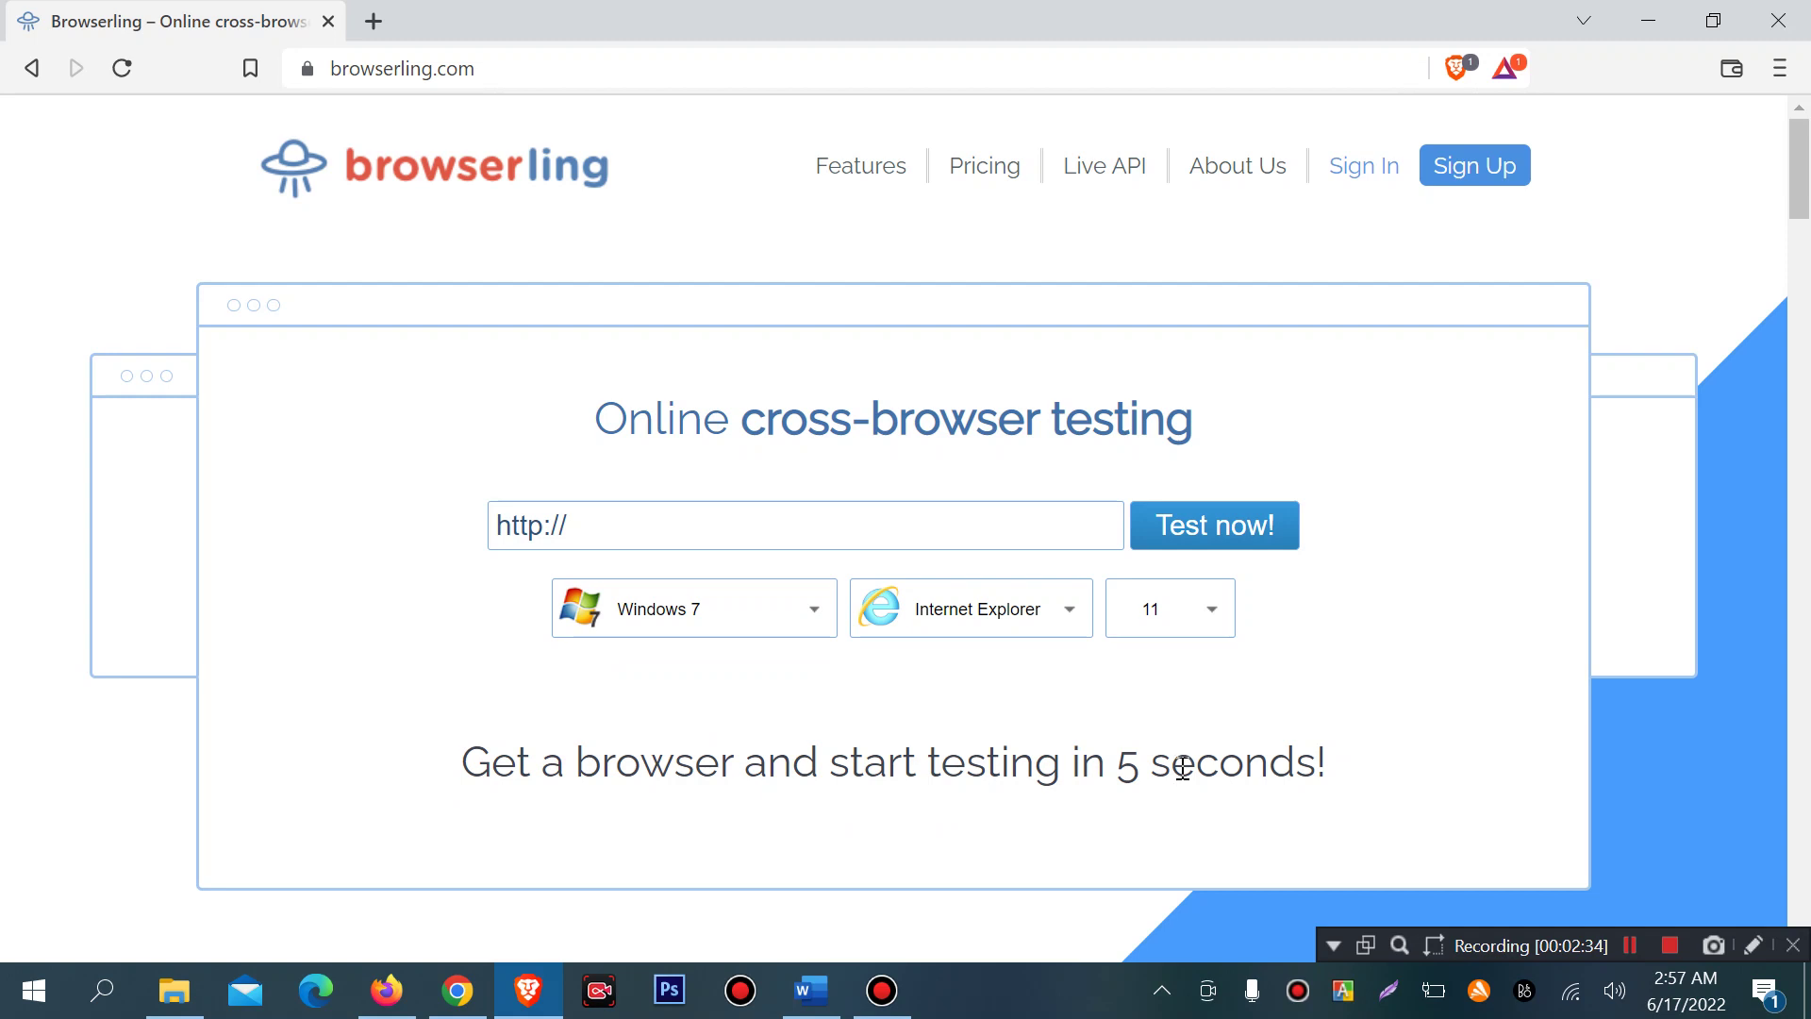
click(642, 520)
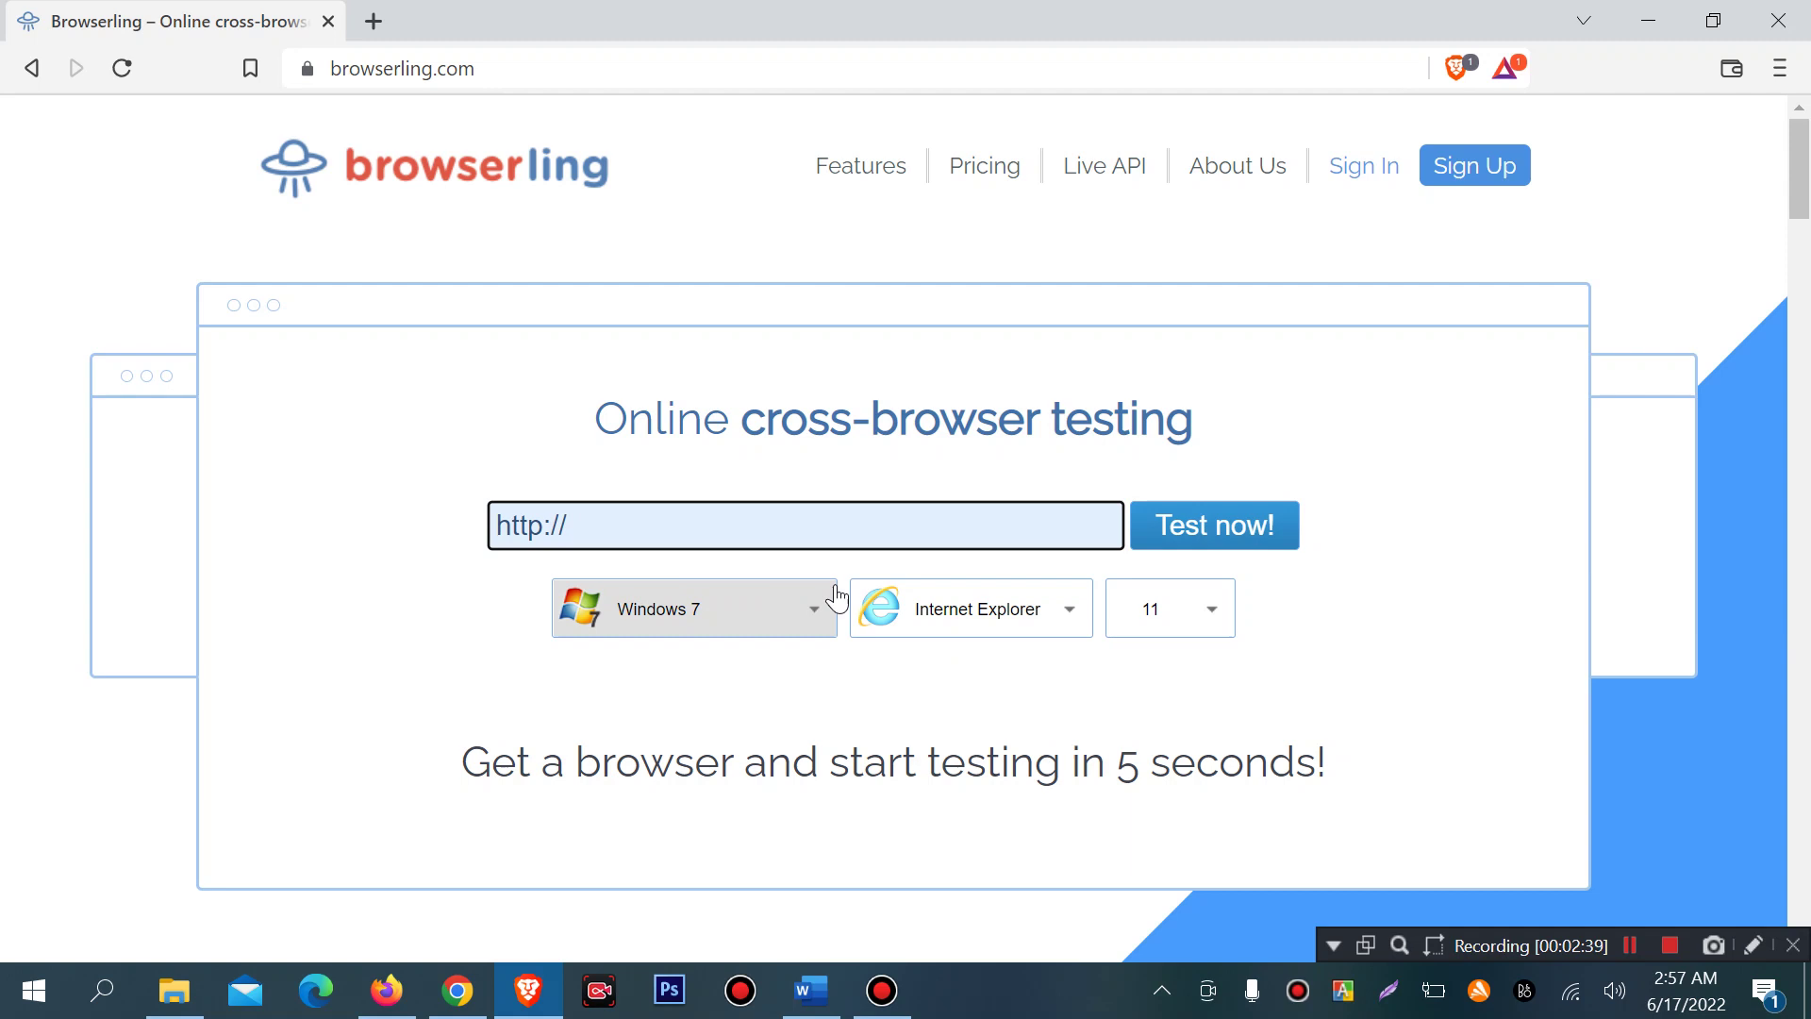
click(754, 615)
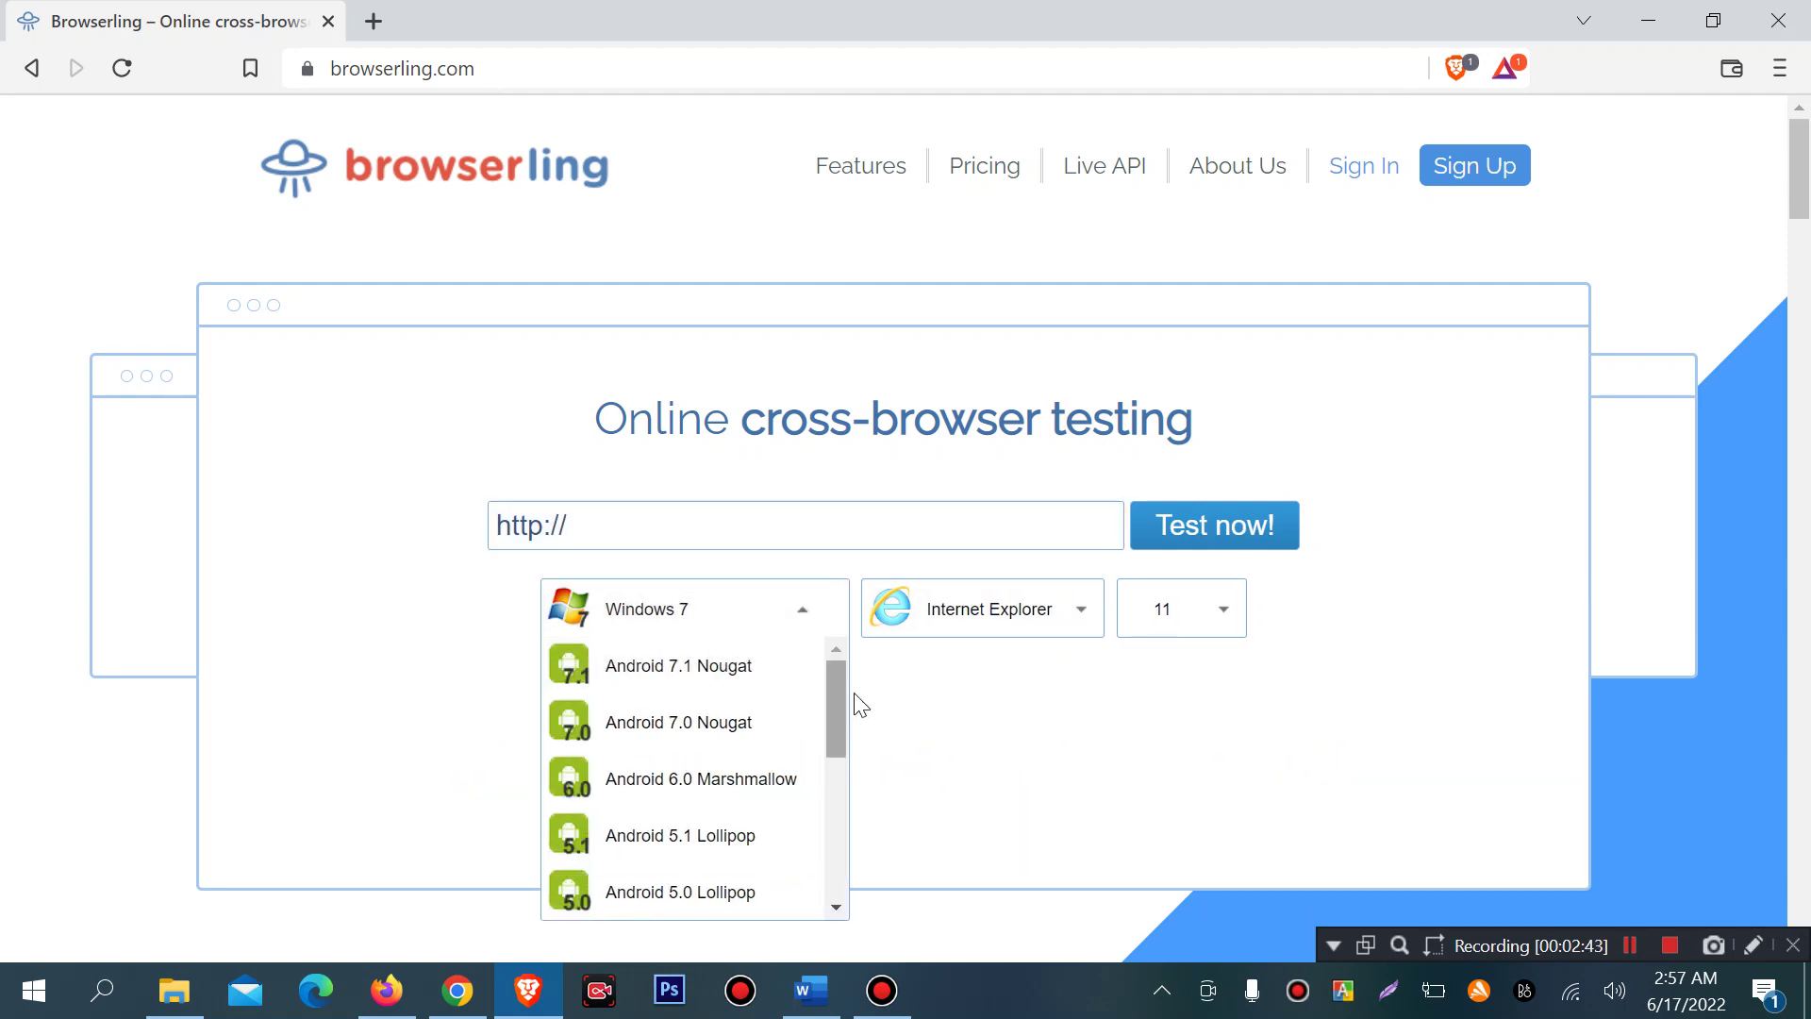
drag(841, 707, 835, 781)
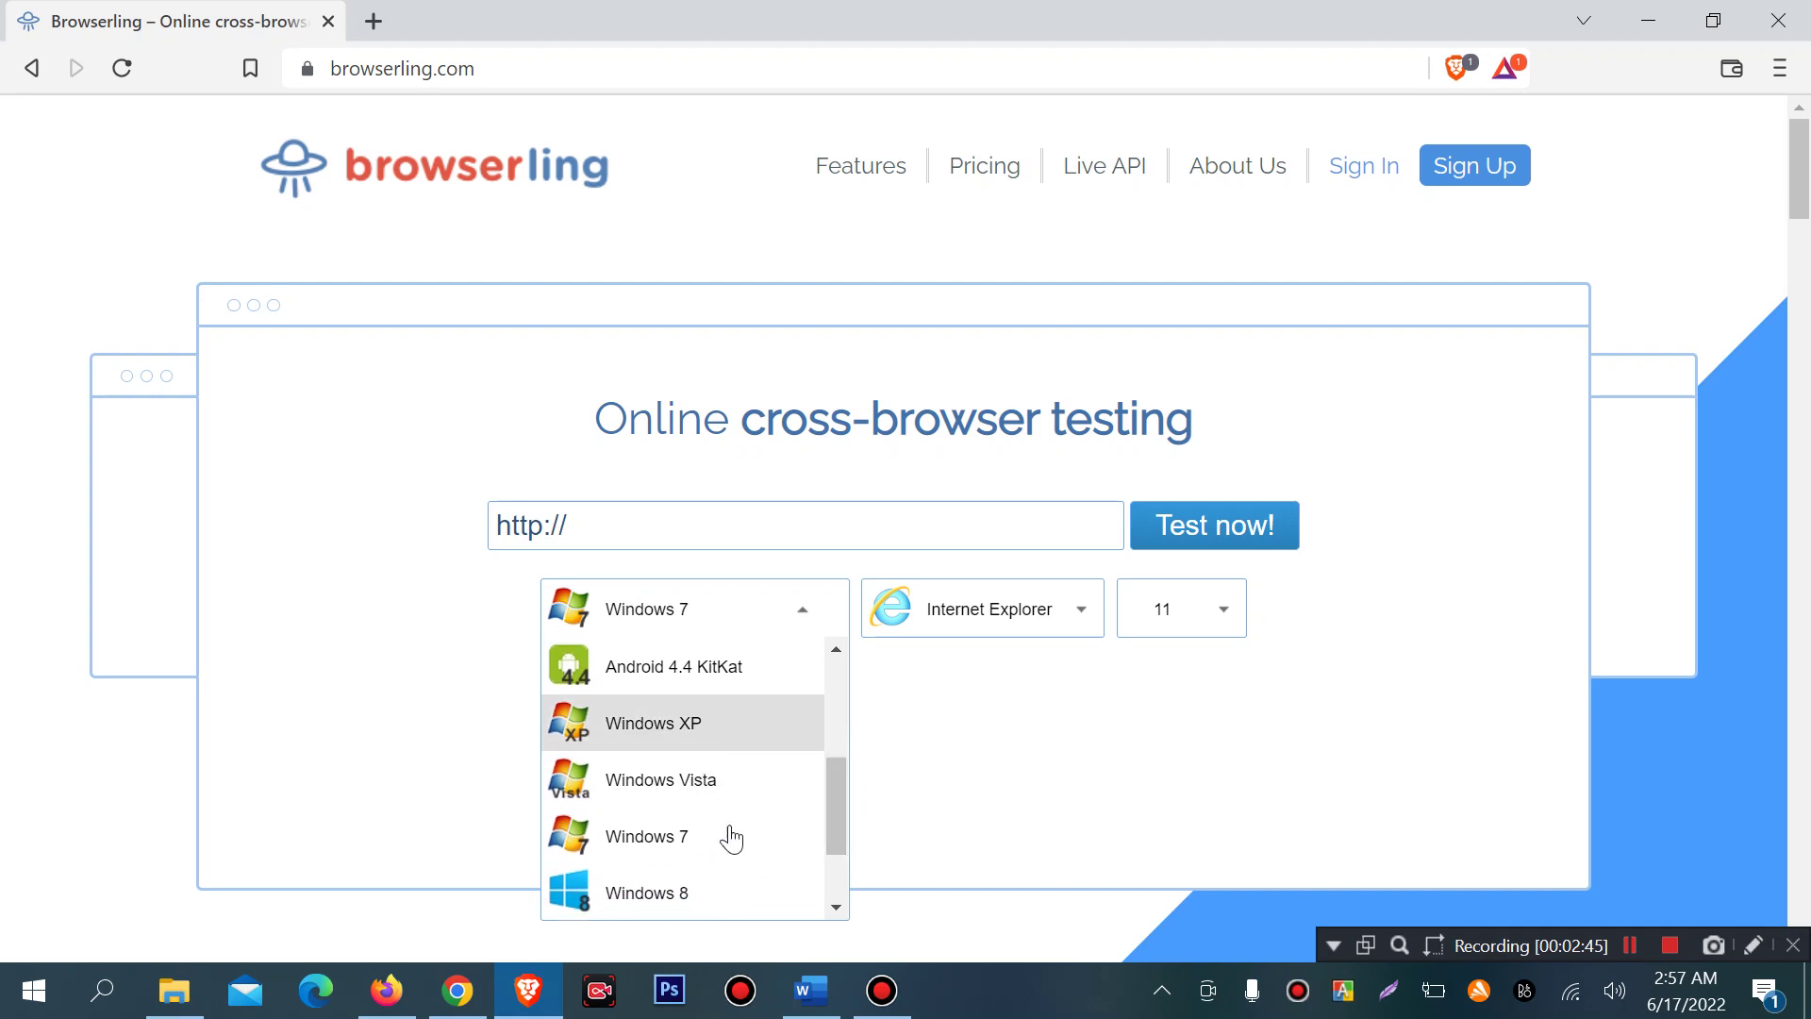
scroll(723, 864, down, 2)
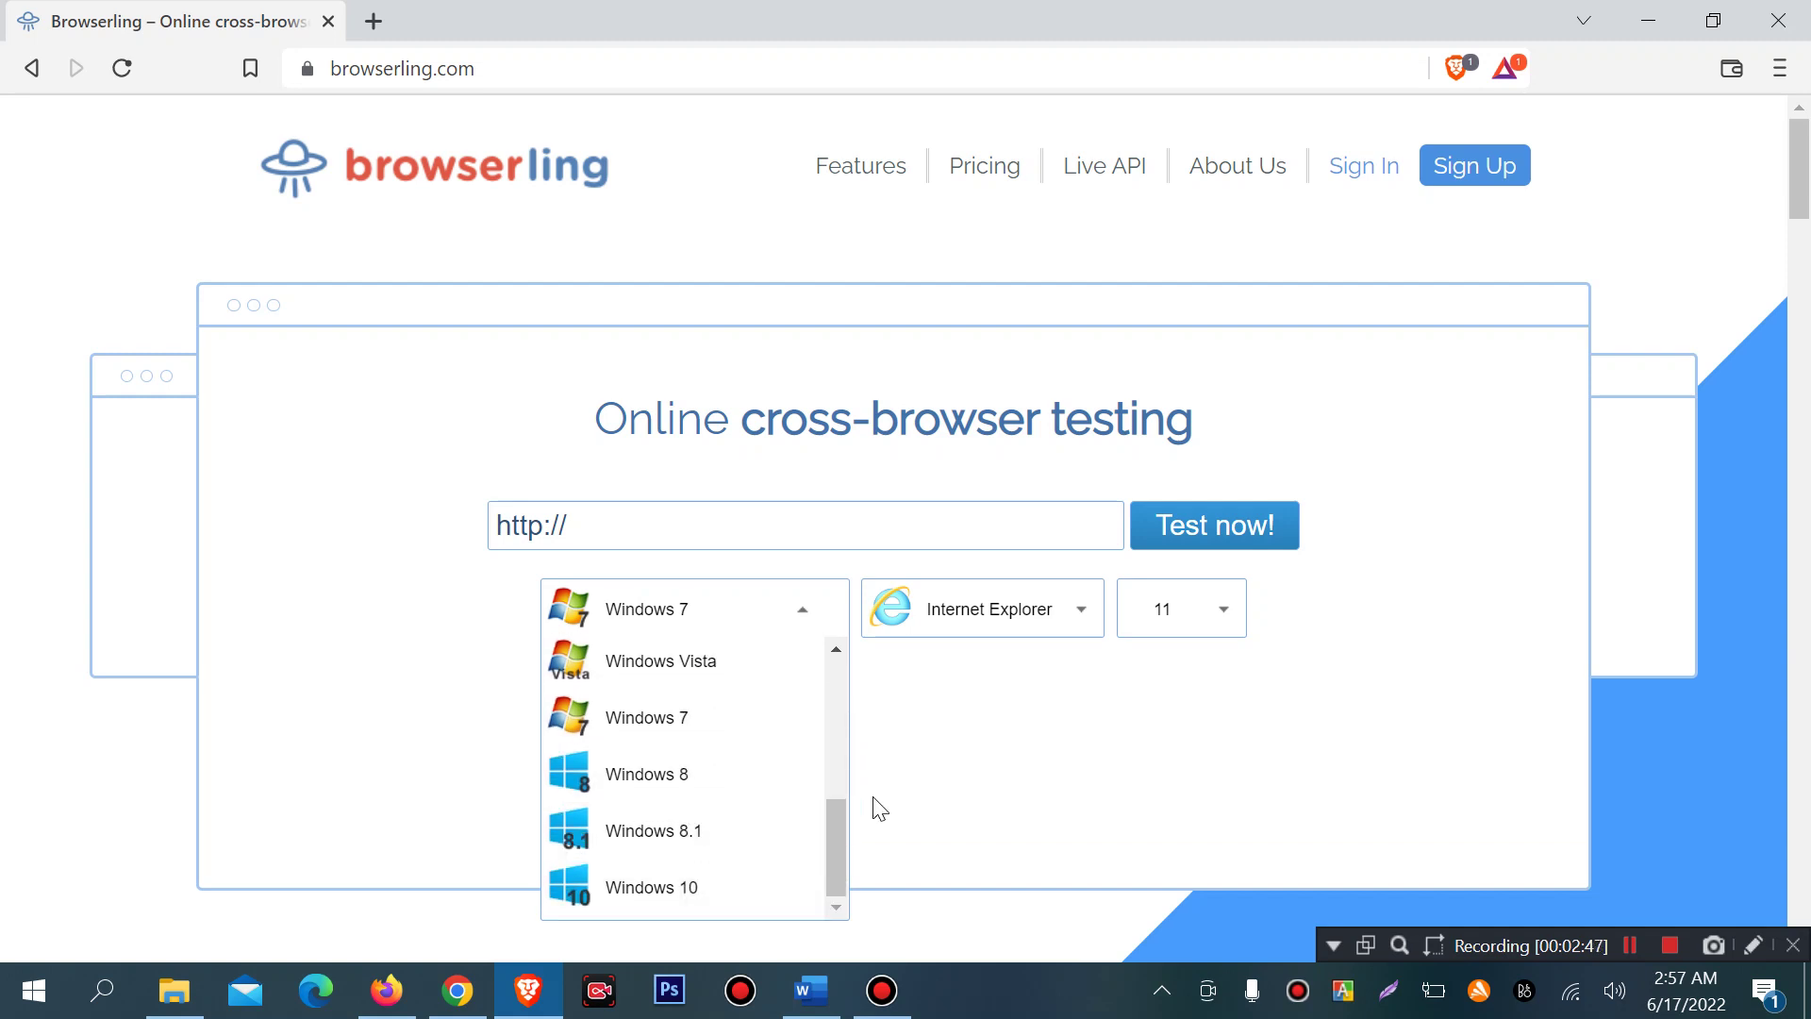
drag(833, 827, 837, 636)
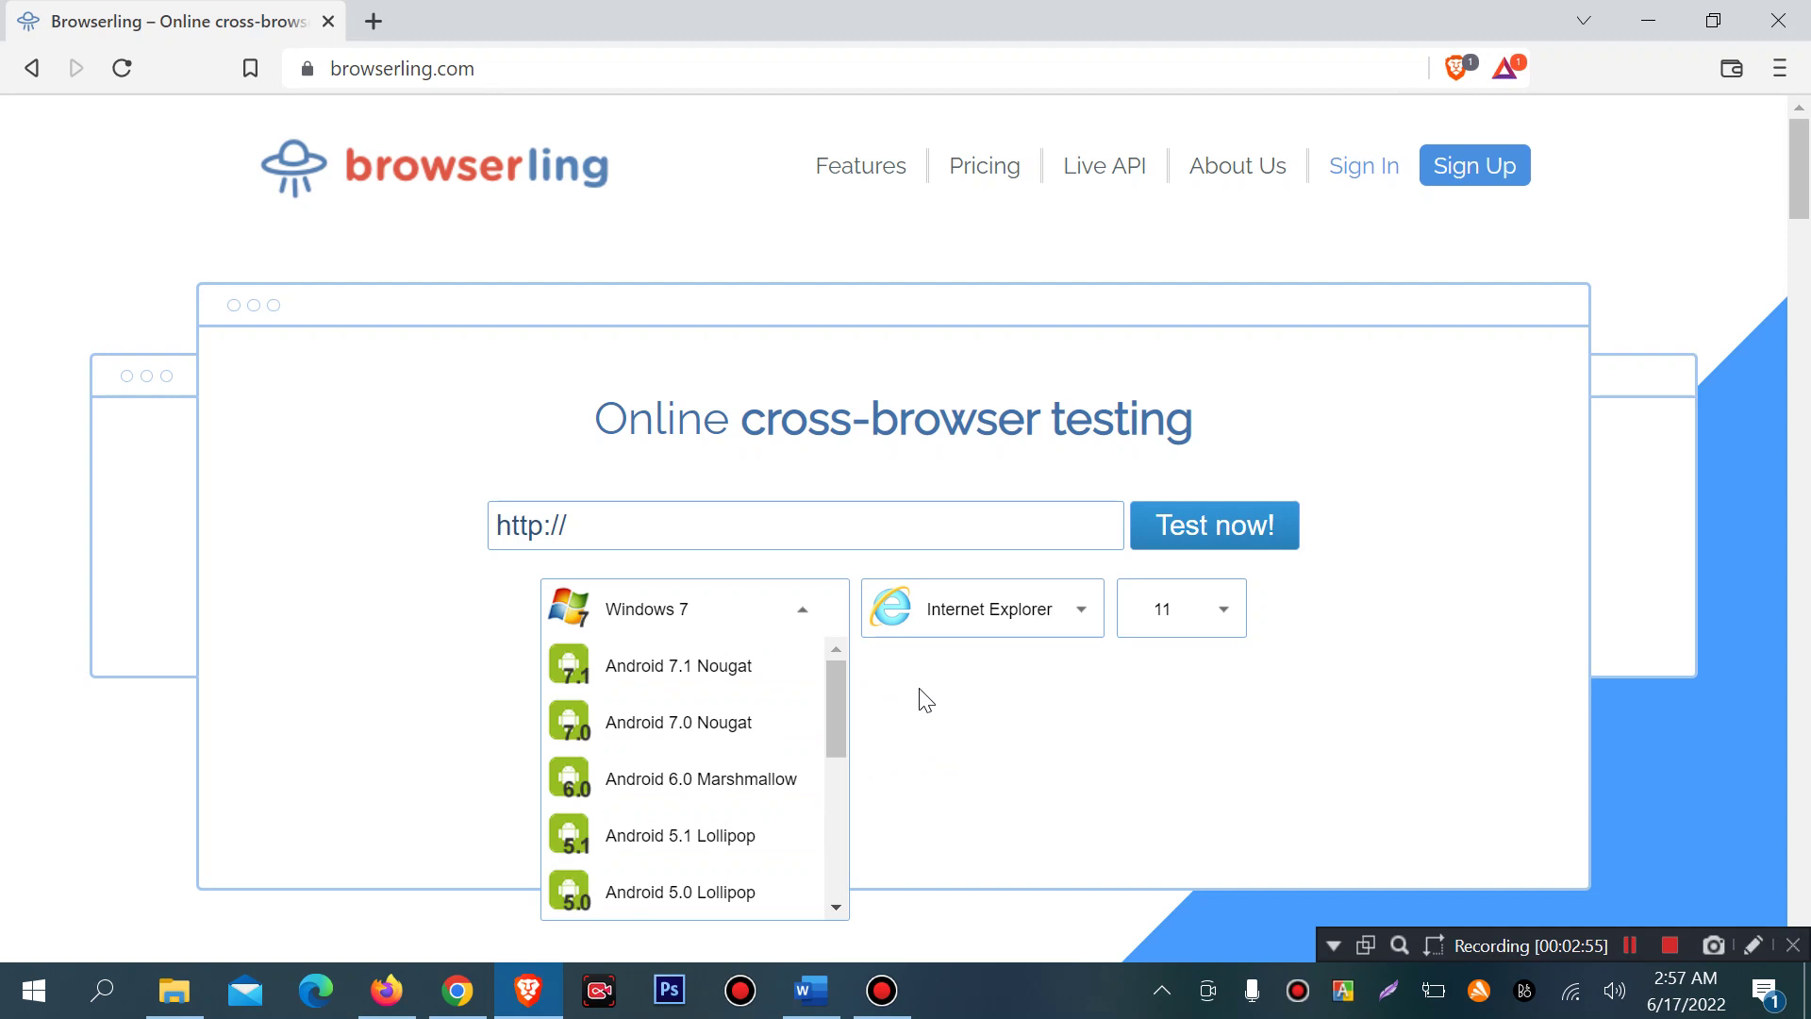
click(970, 693)
Show the browser list and the Internet Explorer version list with versions 11 and 10
click(667, 526)
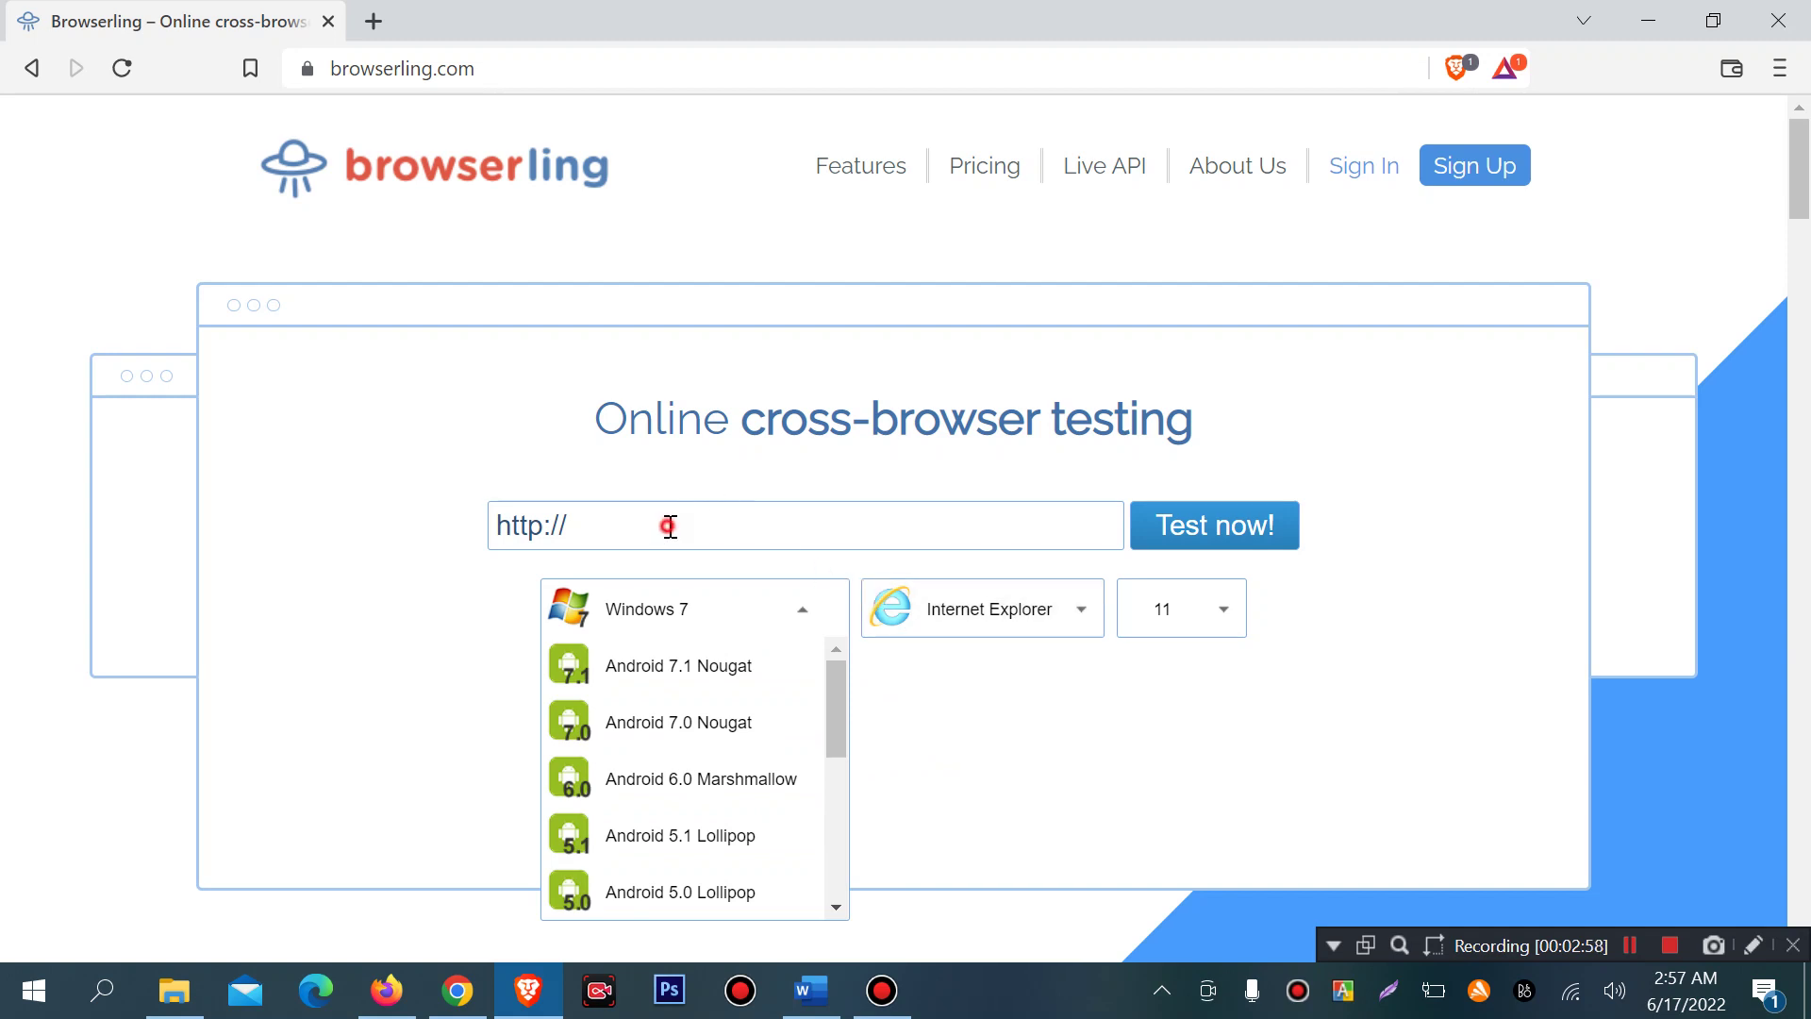
click(1062, 623)
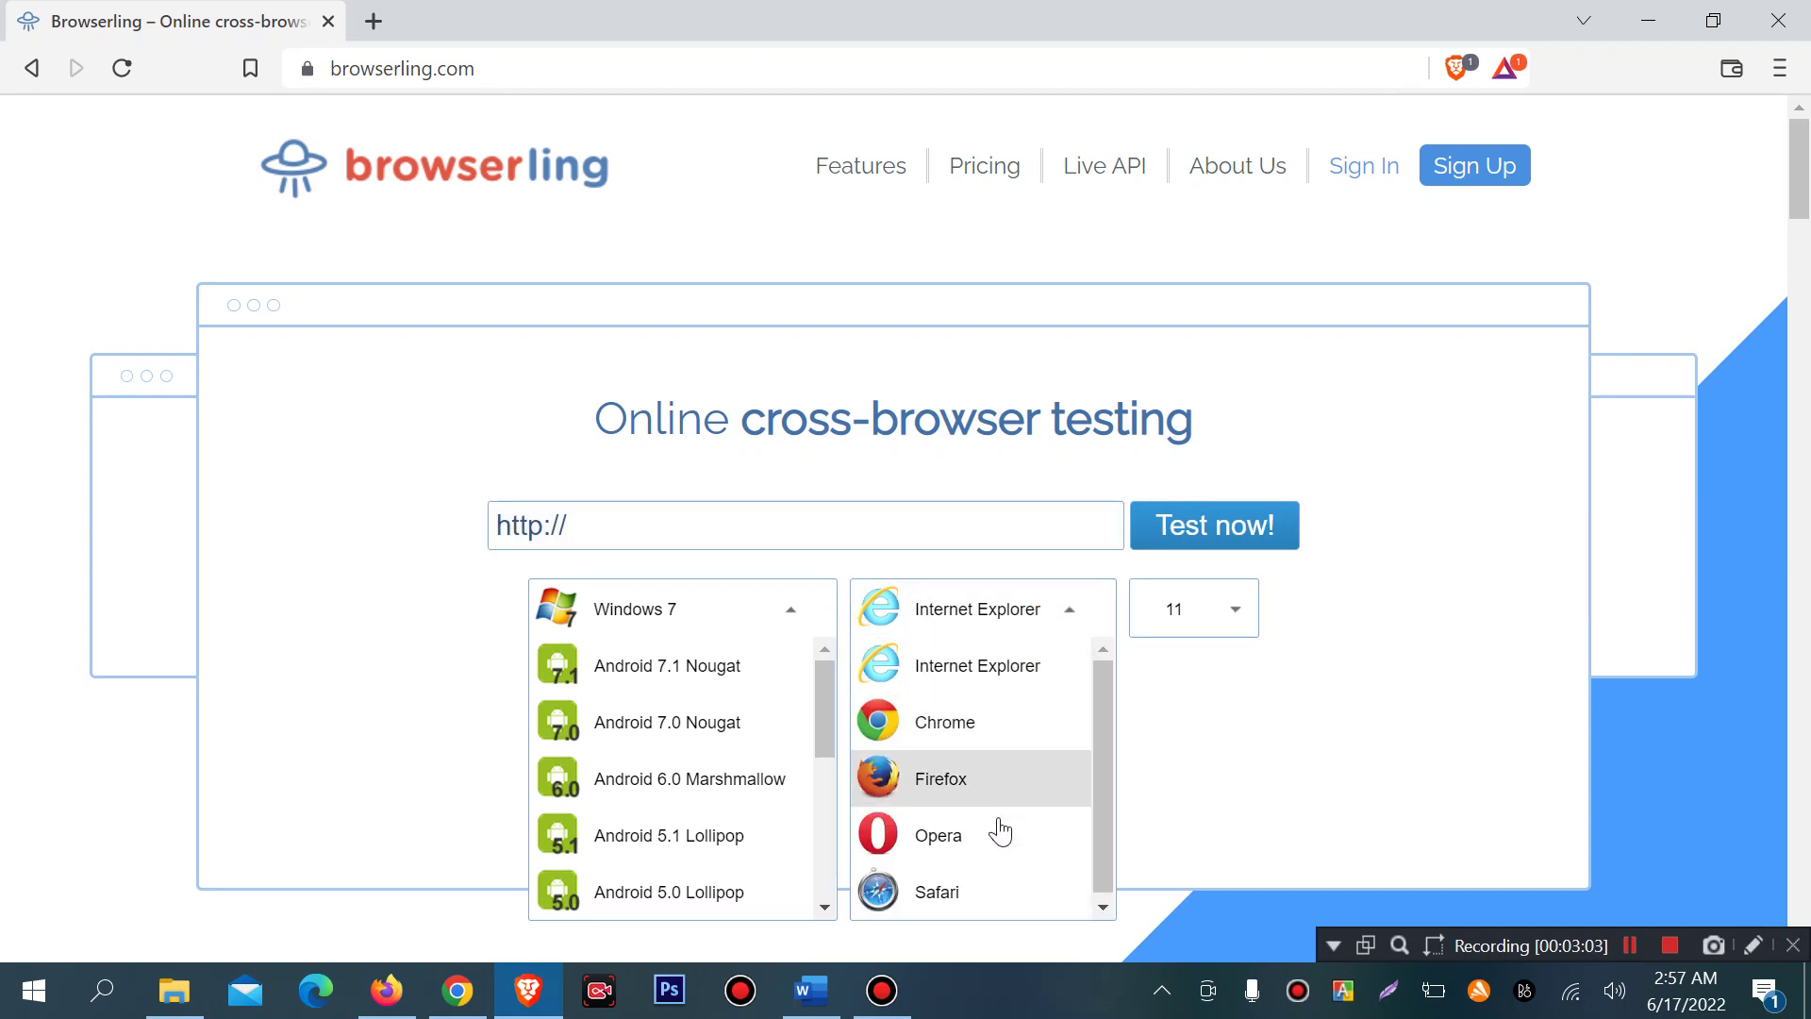
click(1228, 609)
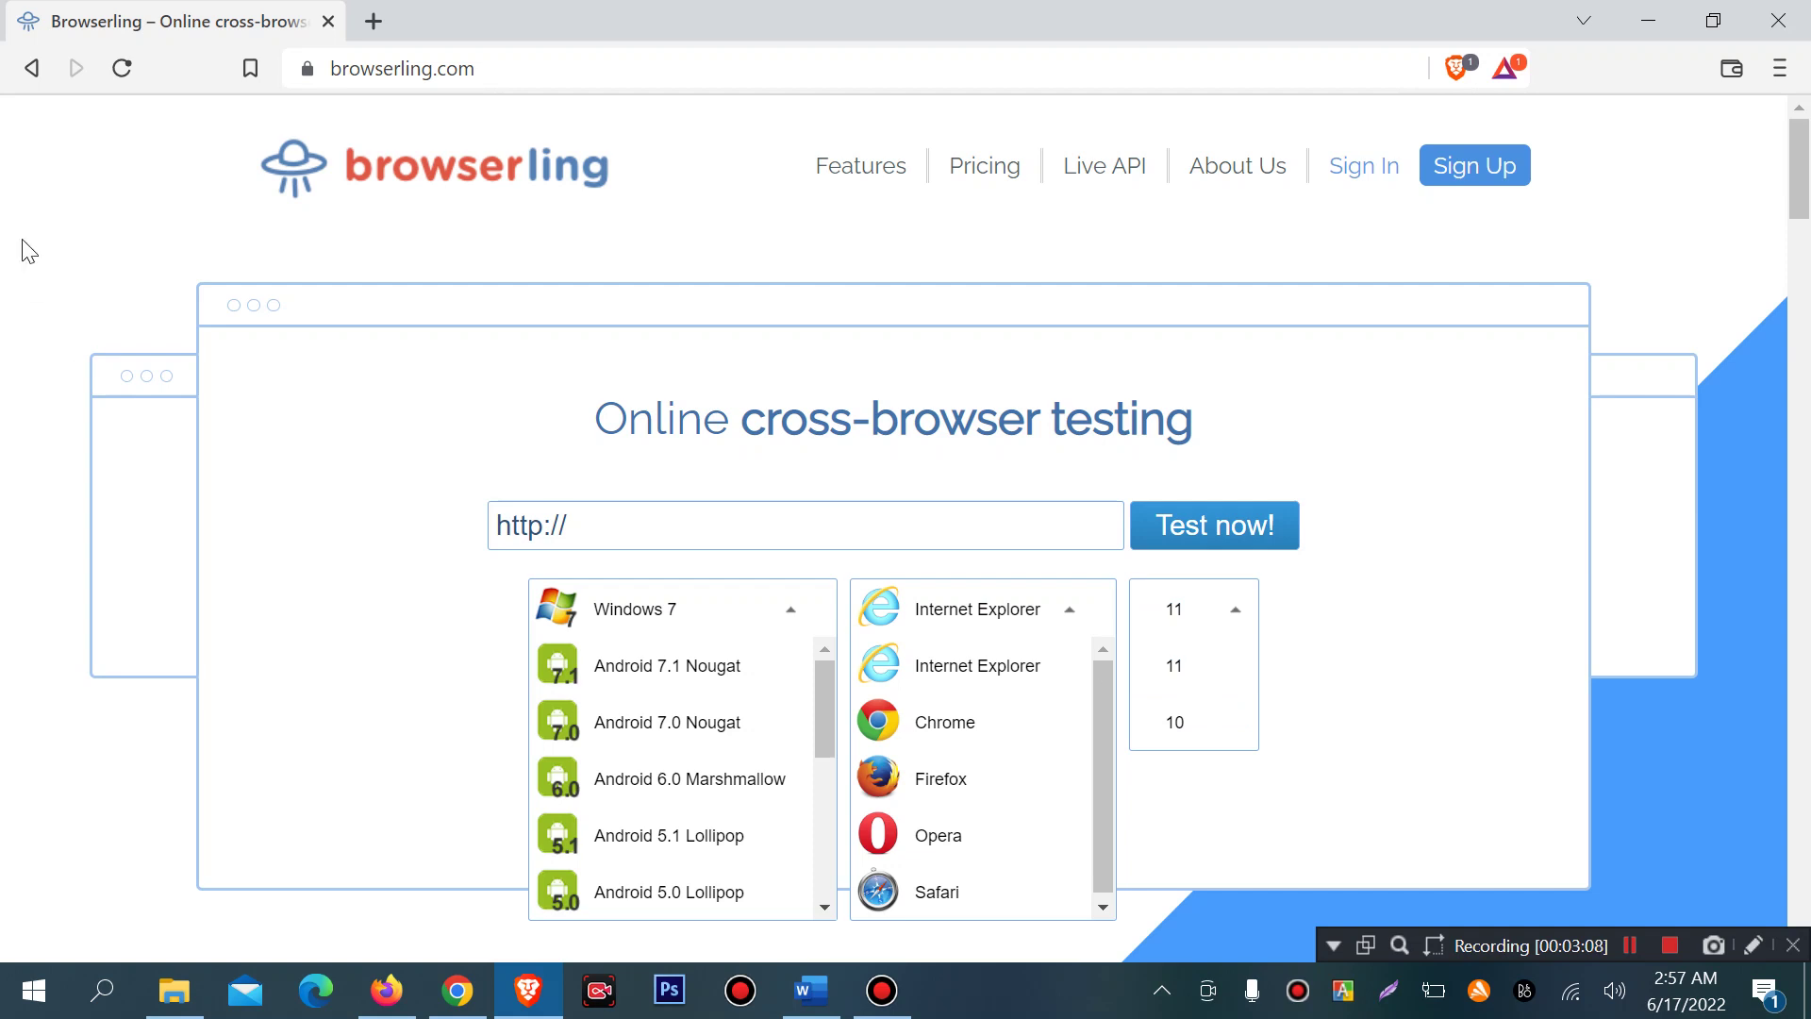
click(646, 527)
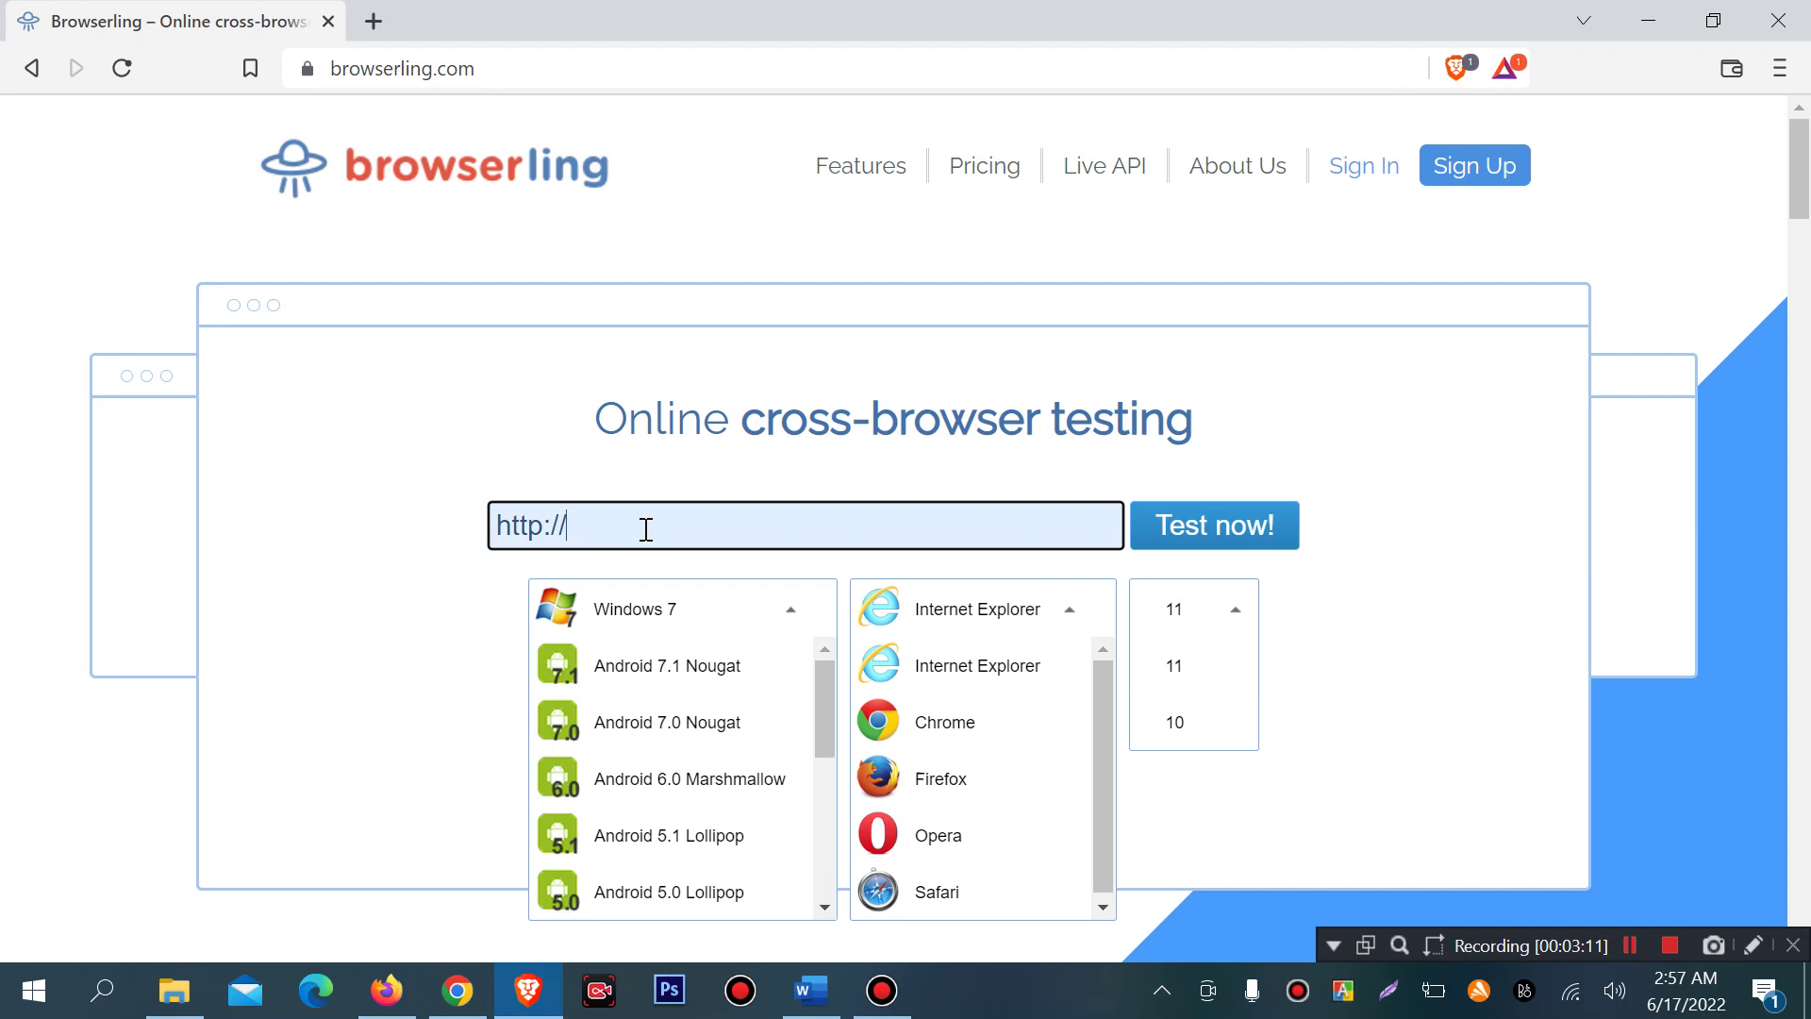
text(va)
text(rabaz)
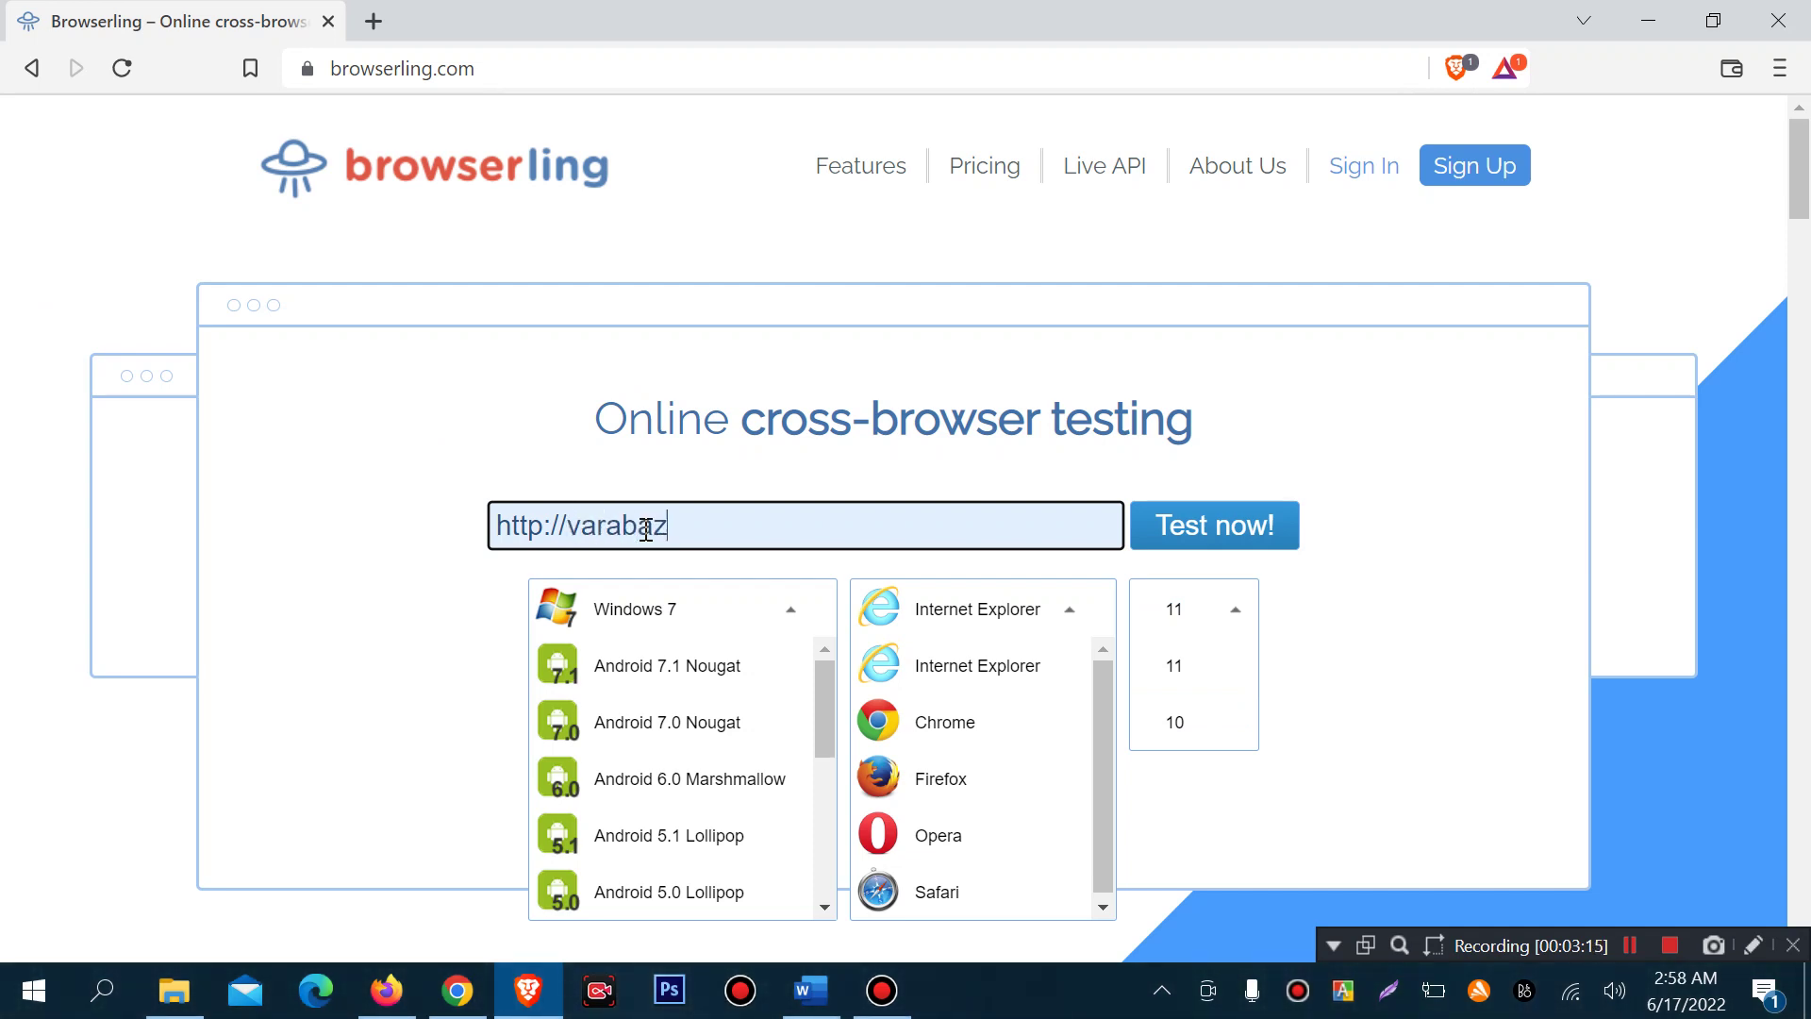
text(ar.com)
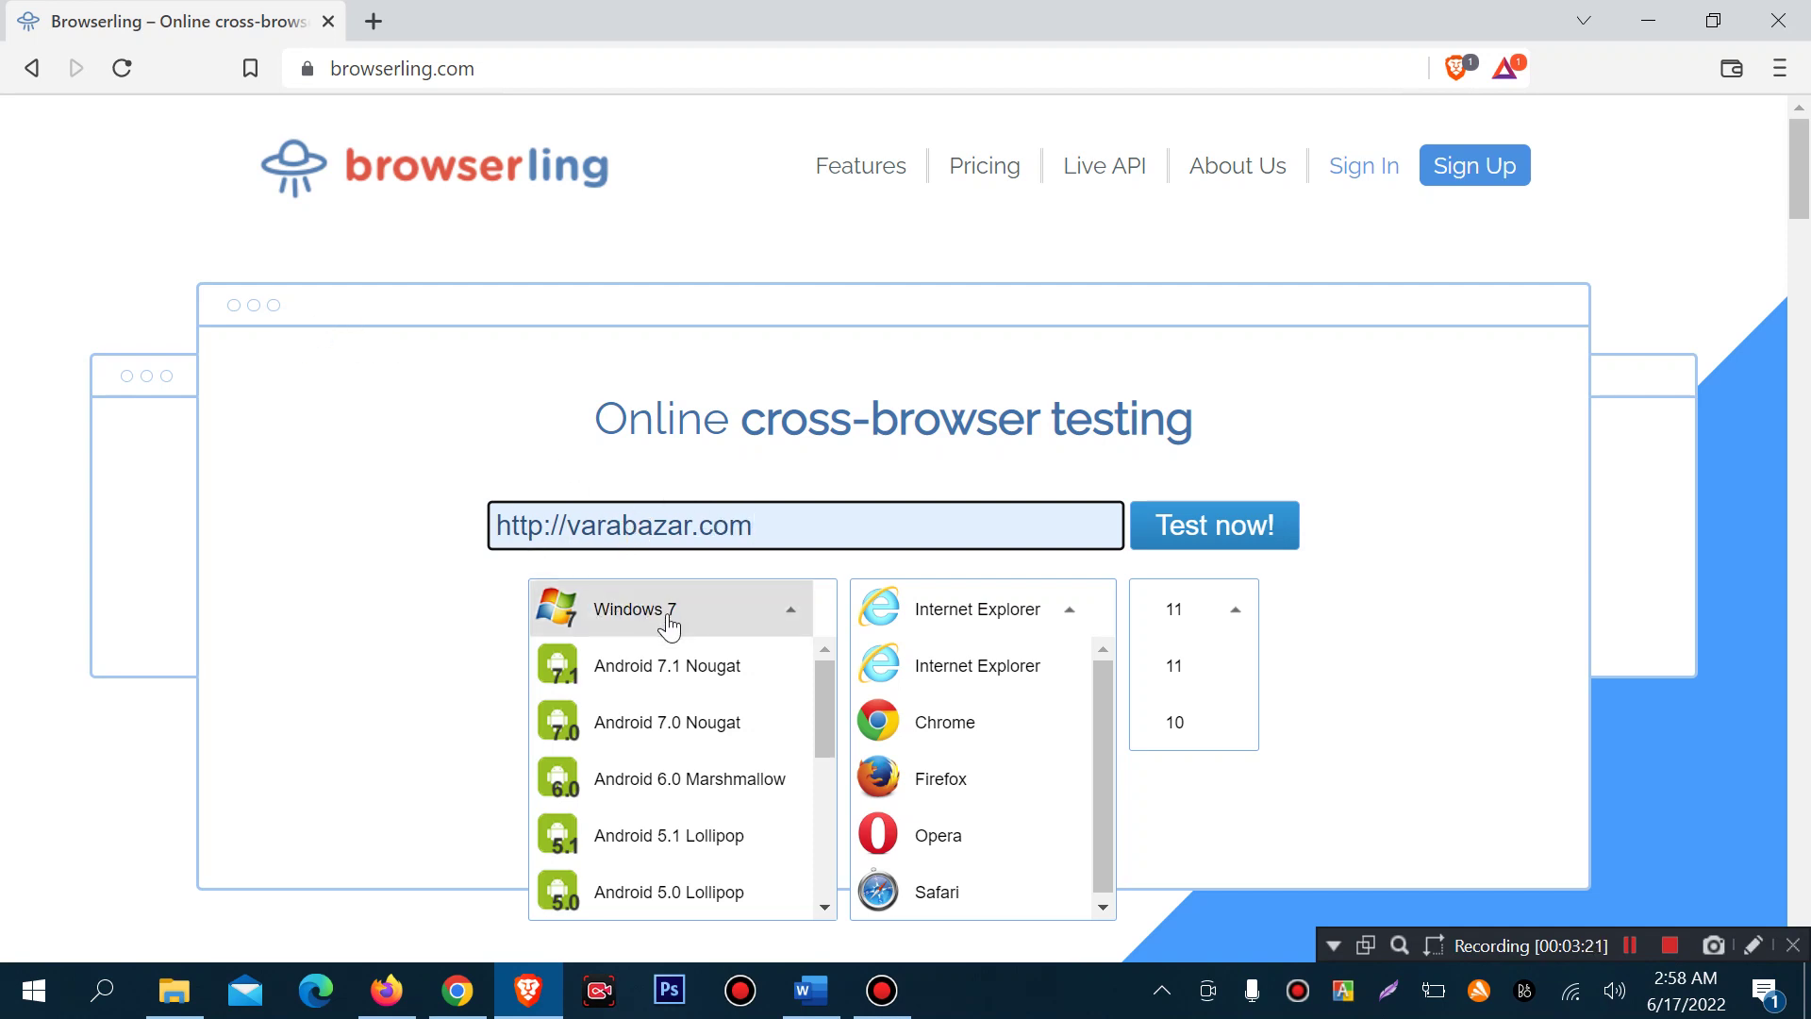
drag(825, 700, 747, 833)
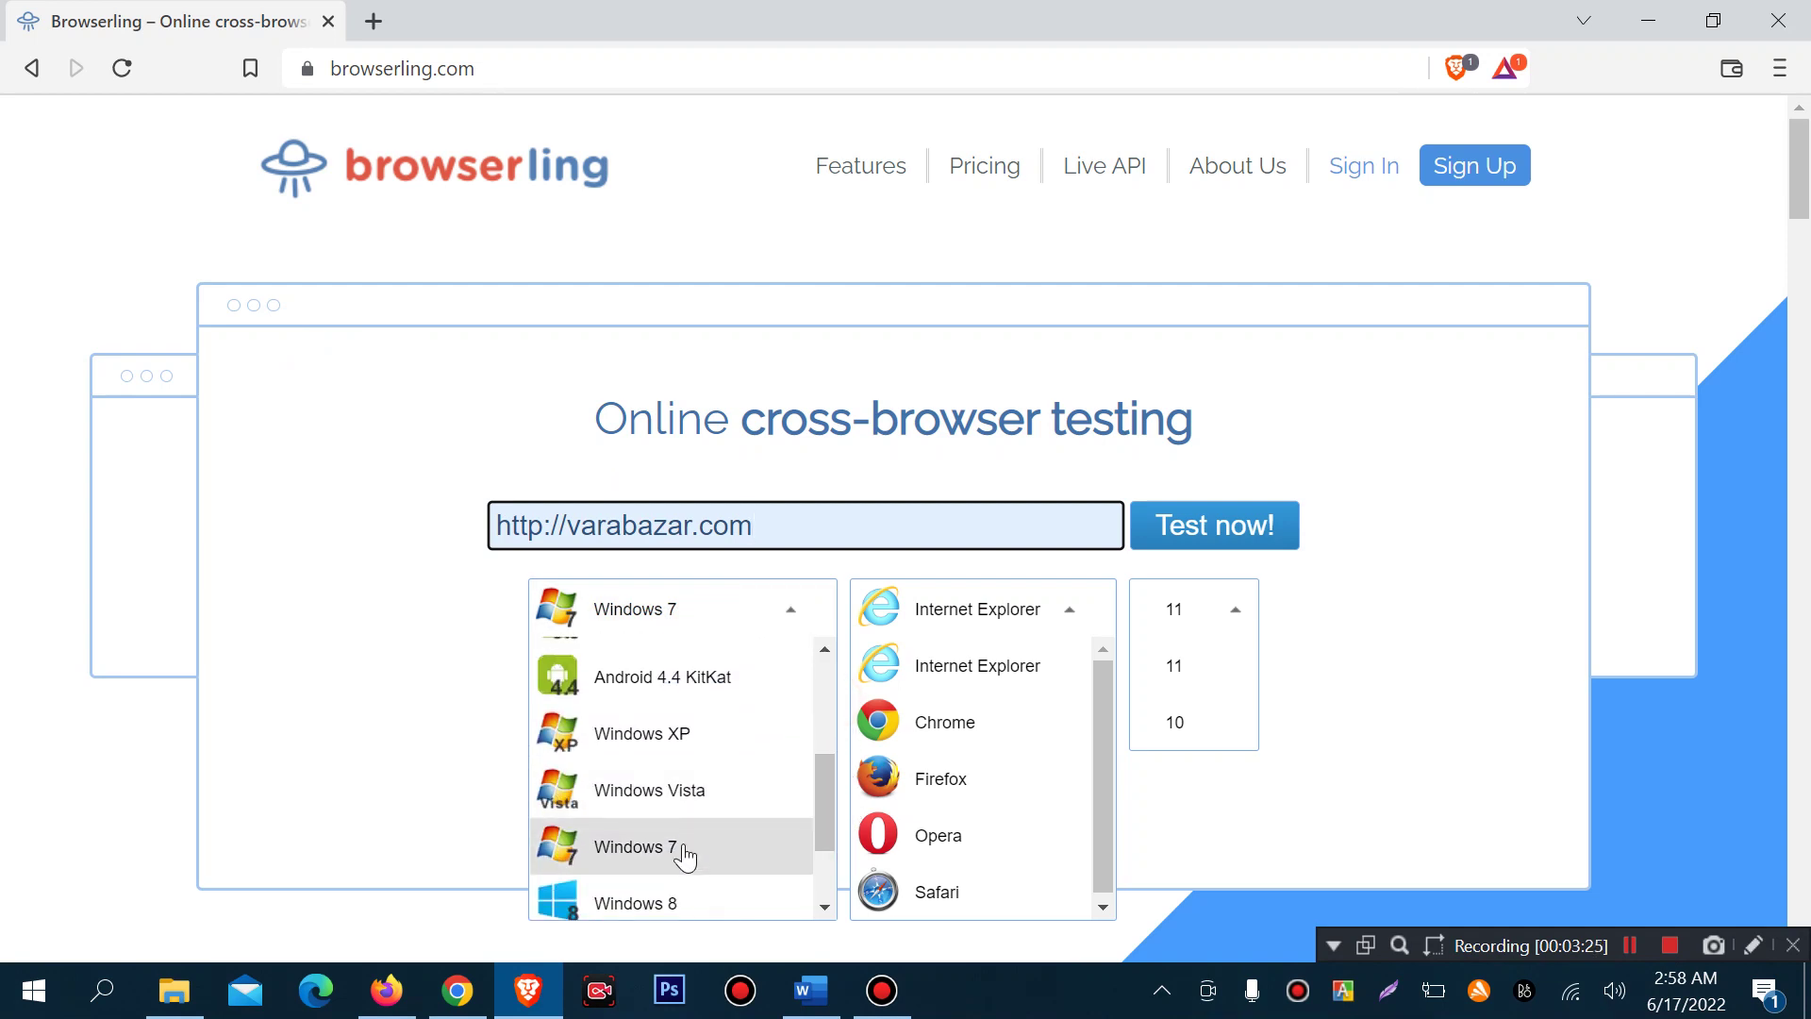
scroll(711, 858, down, 2)
drag(828, 821, 827, 707)
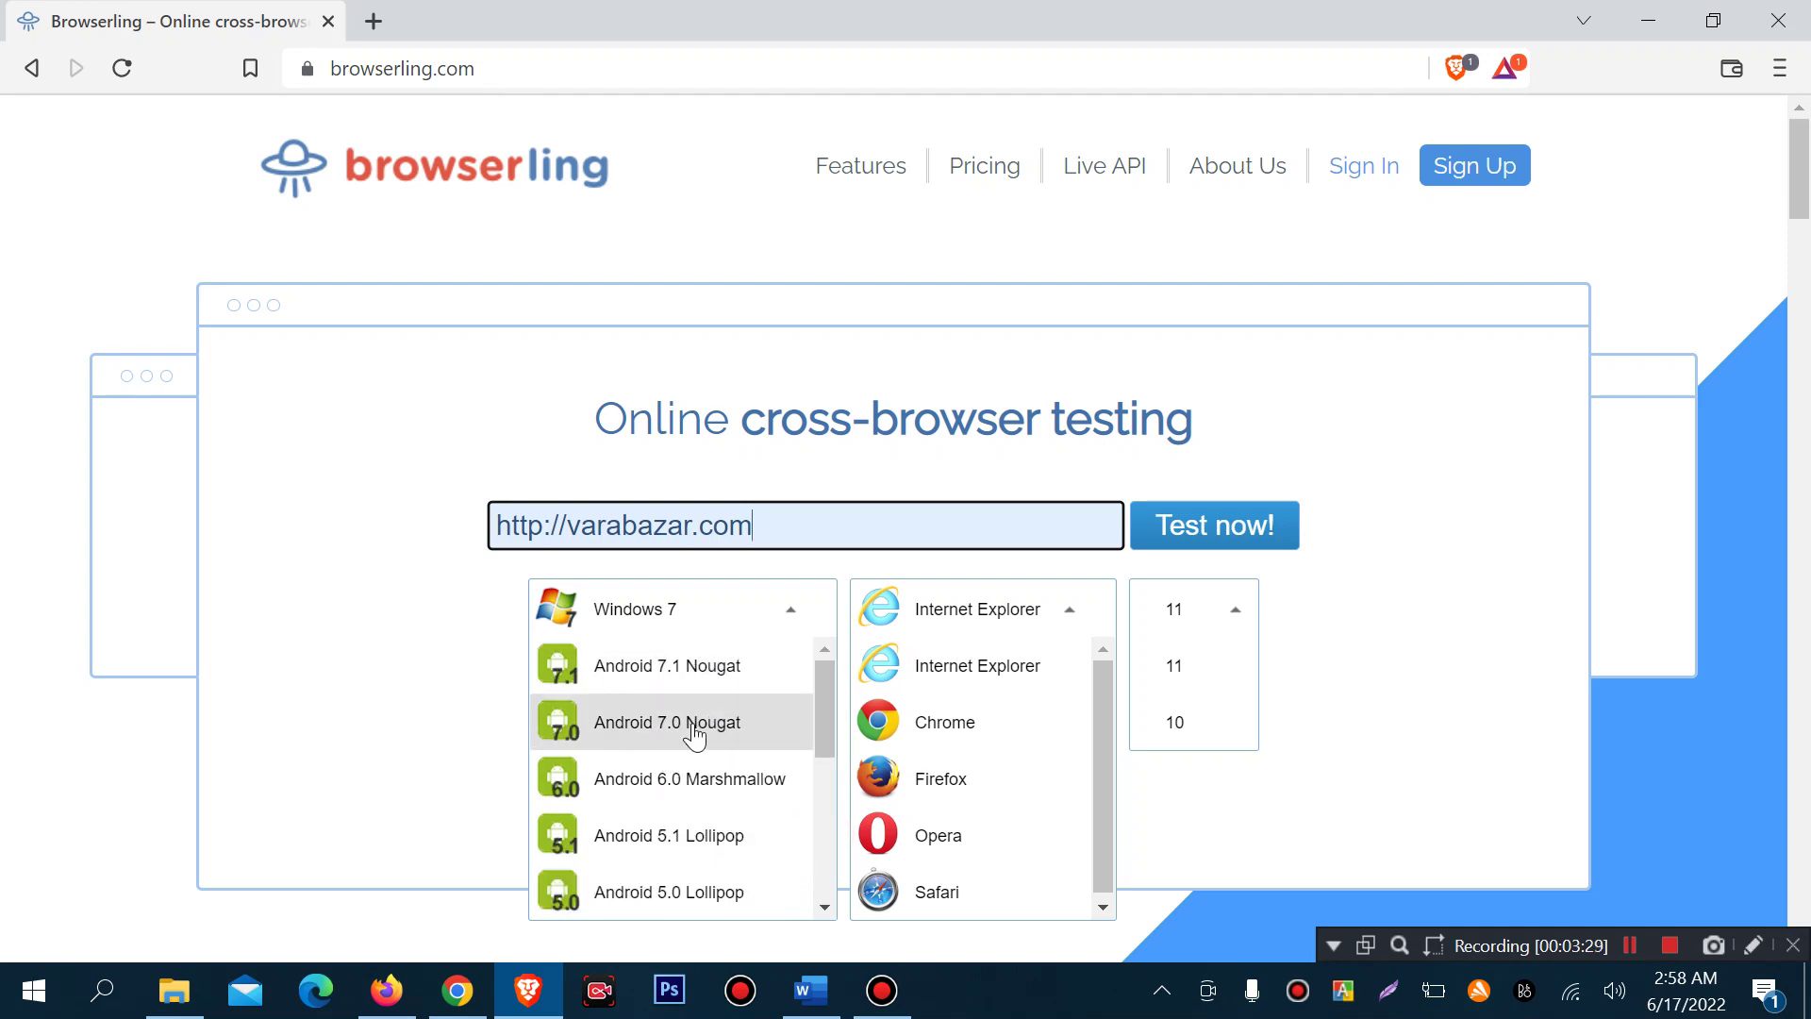
click(446, 621)
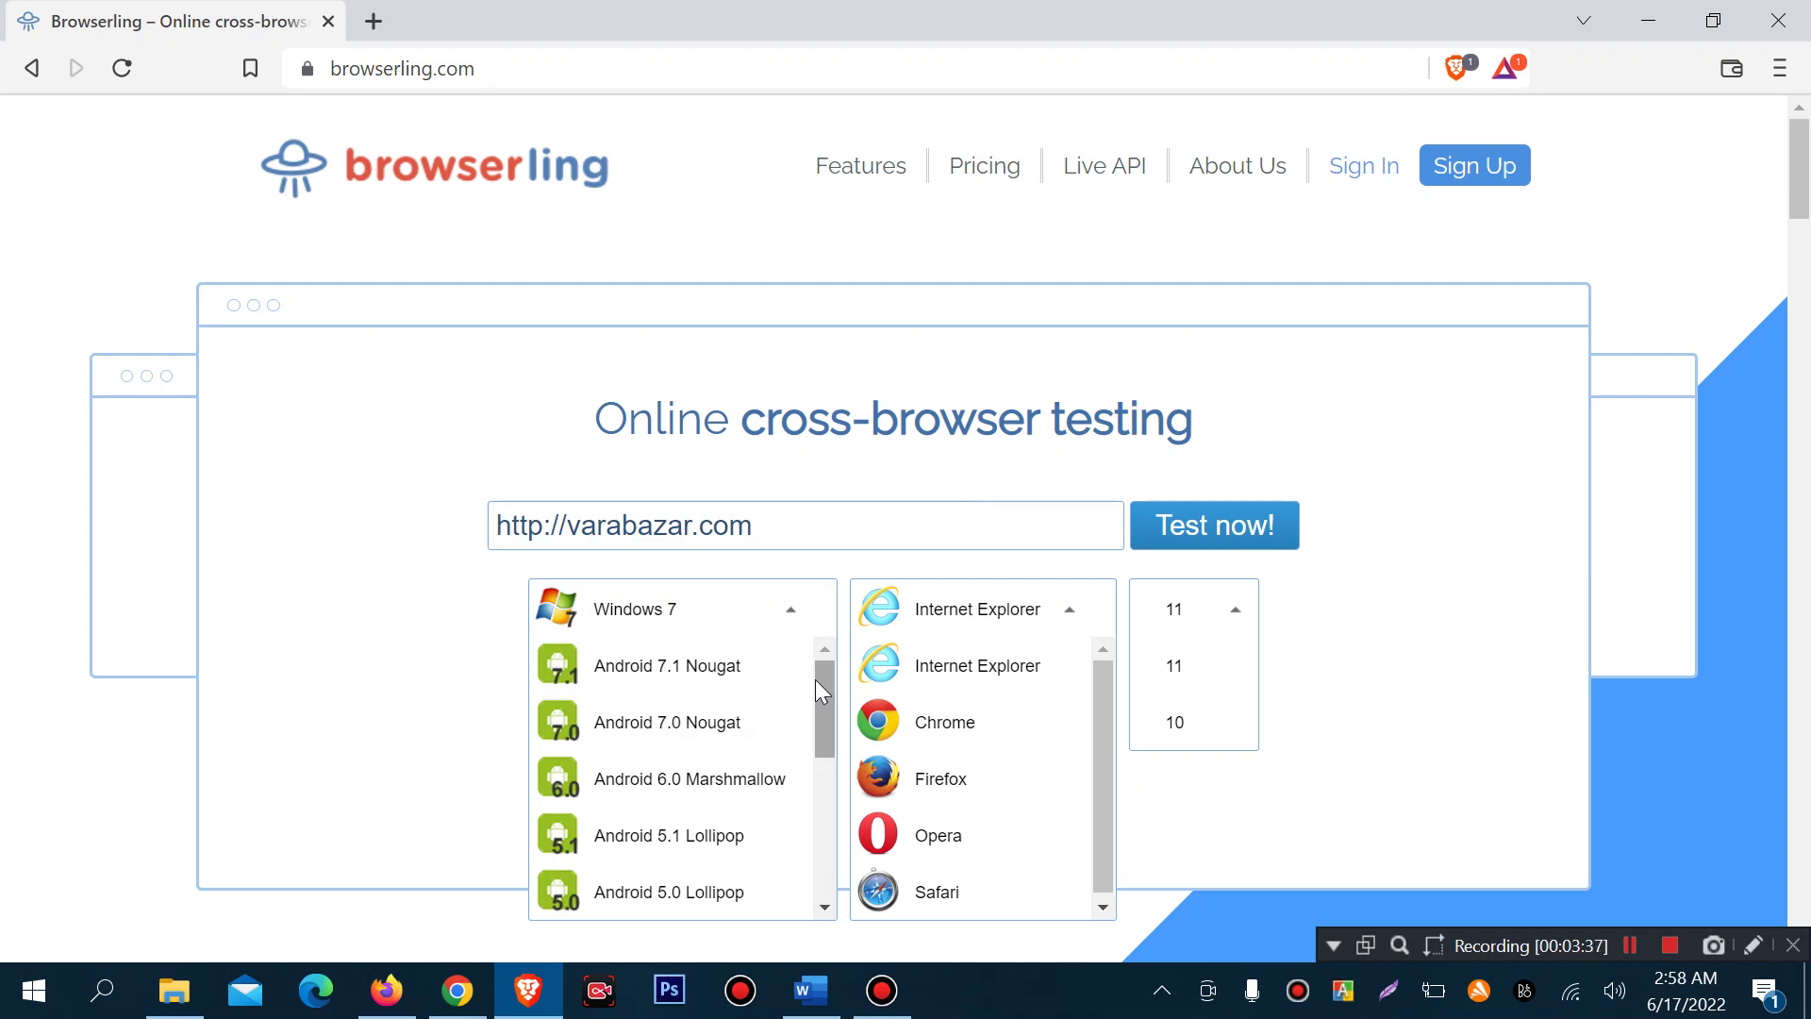
drag(823, 686, 821, 834)
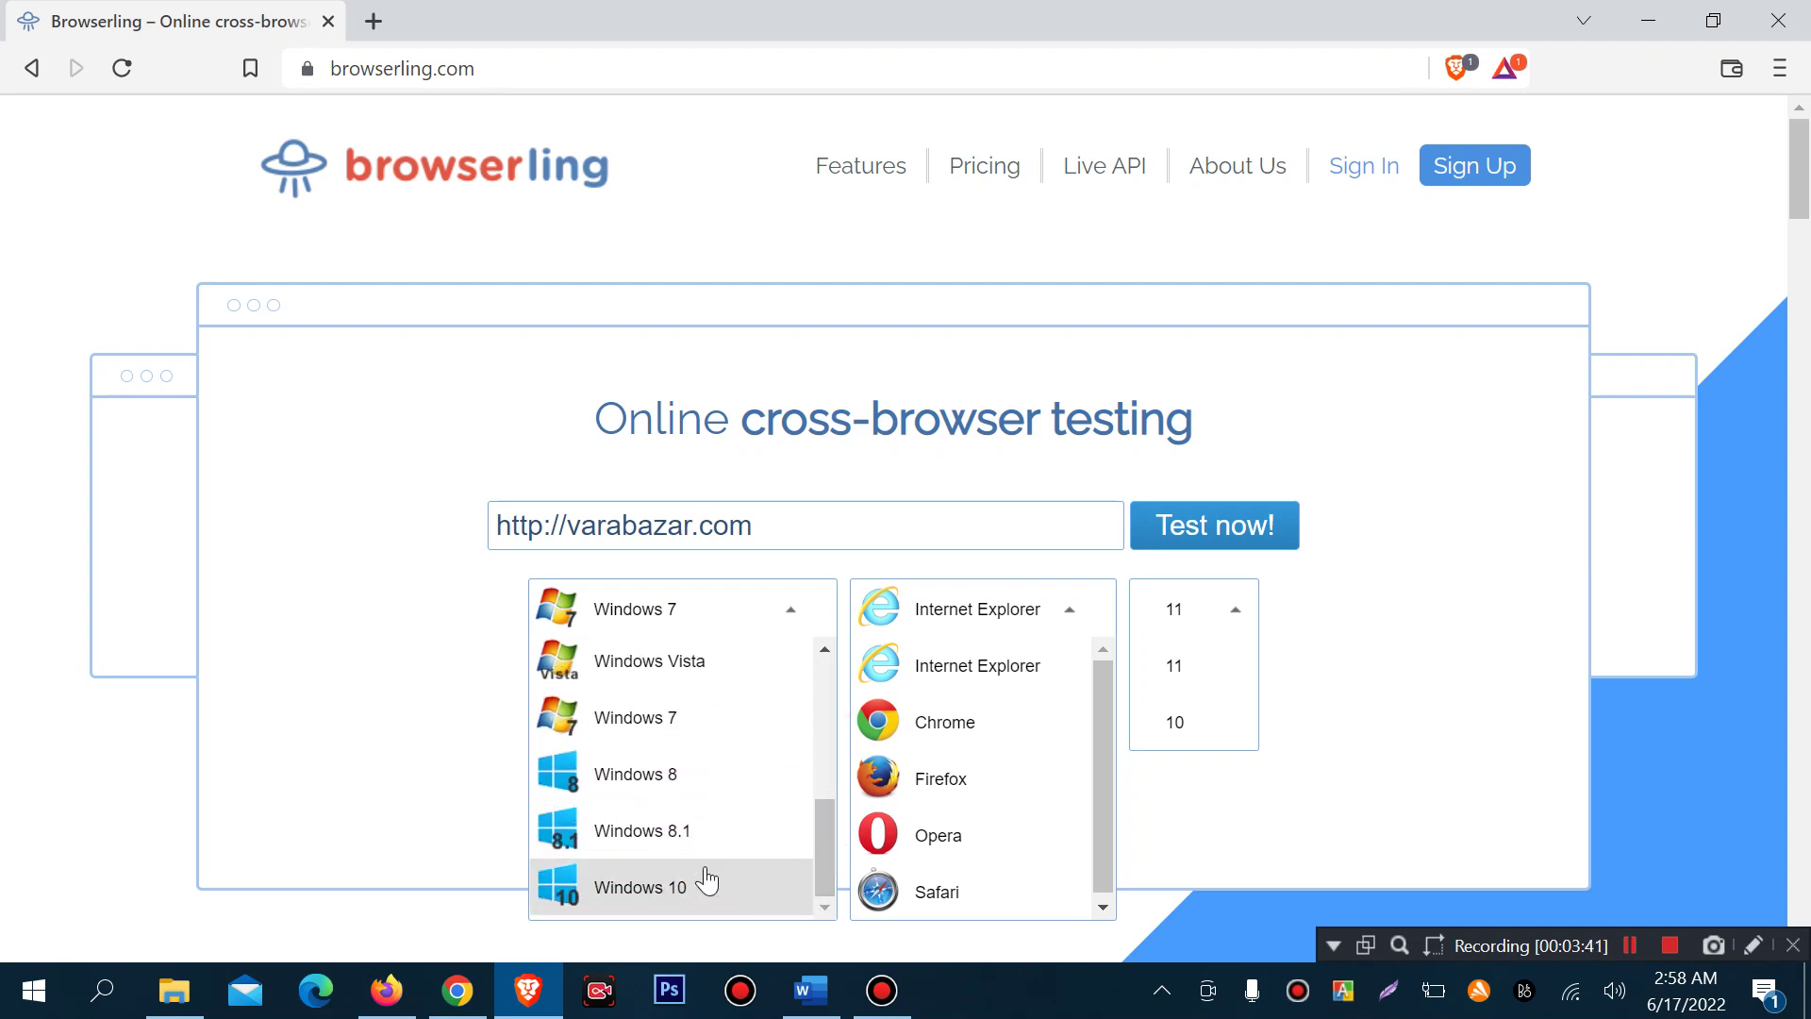
click(684, 718)
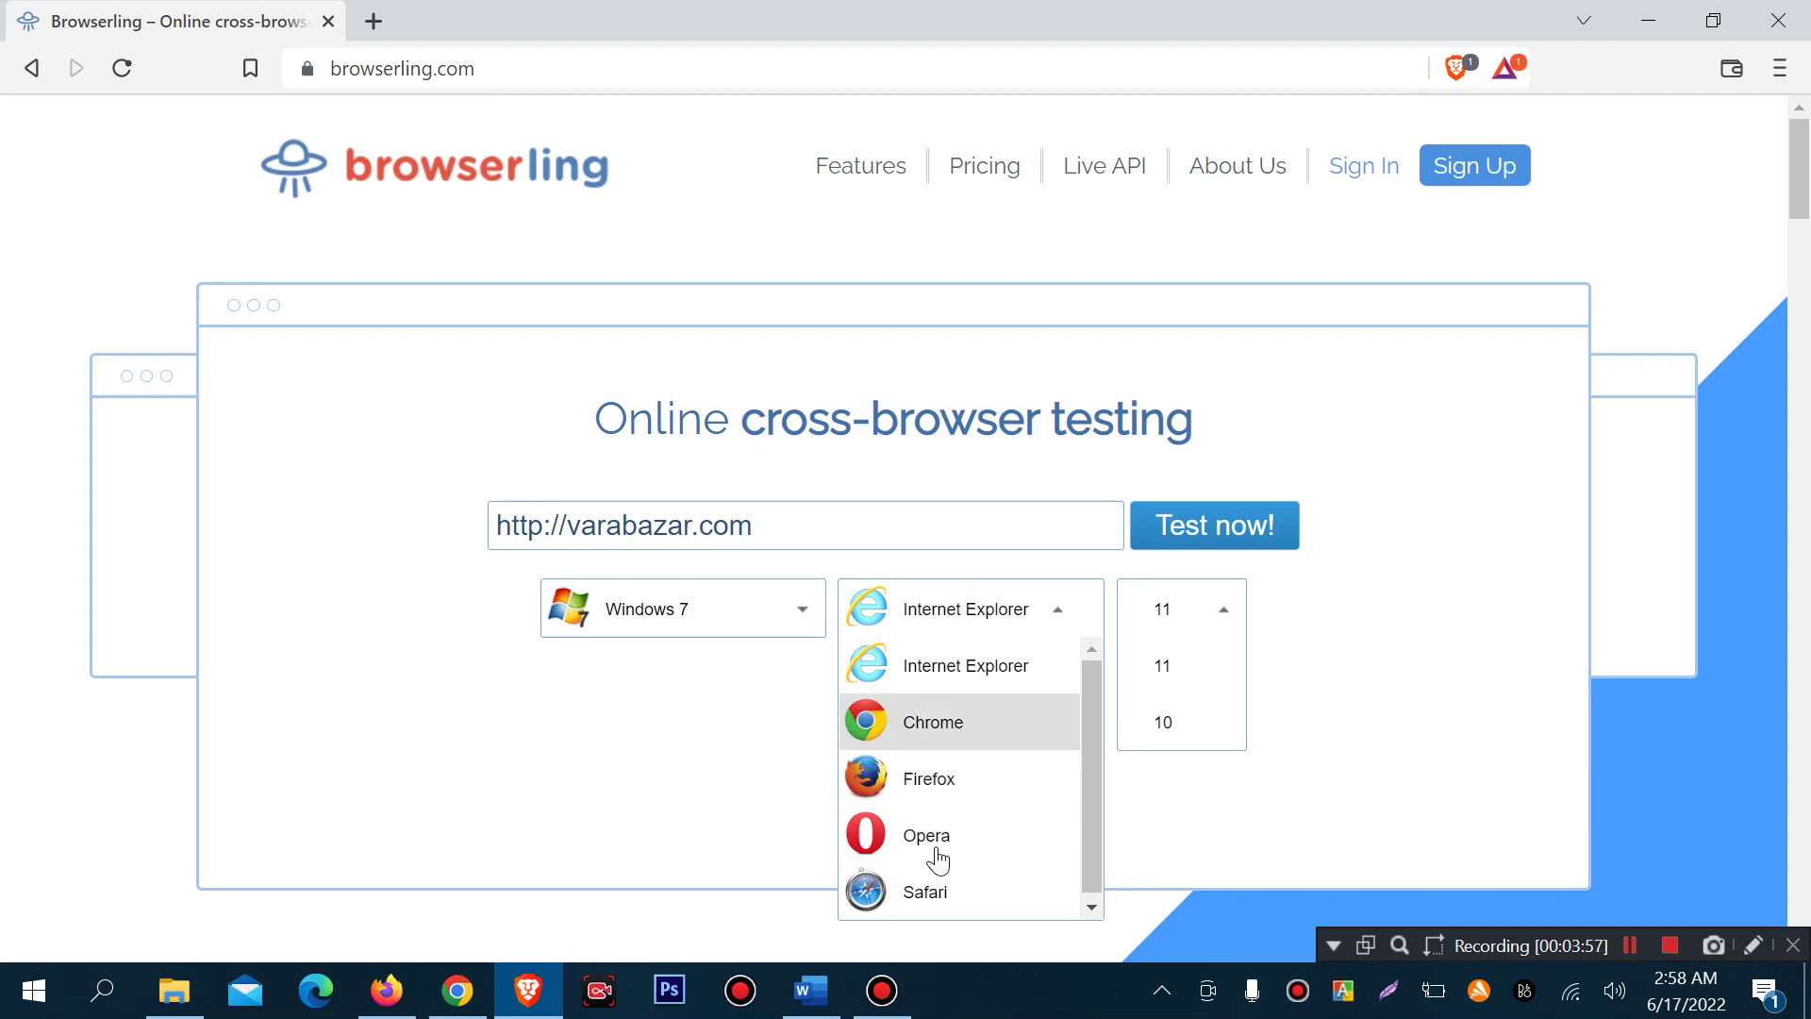
Choose Chrome version 90 and start the varabazar.com test on Windows 7
click(929, 892)
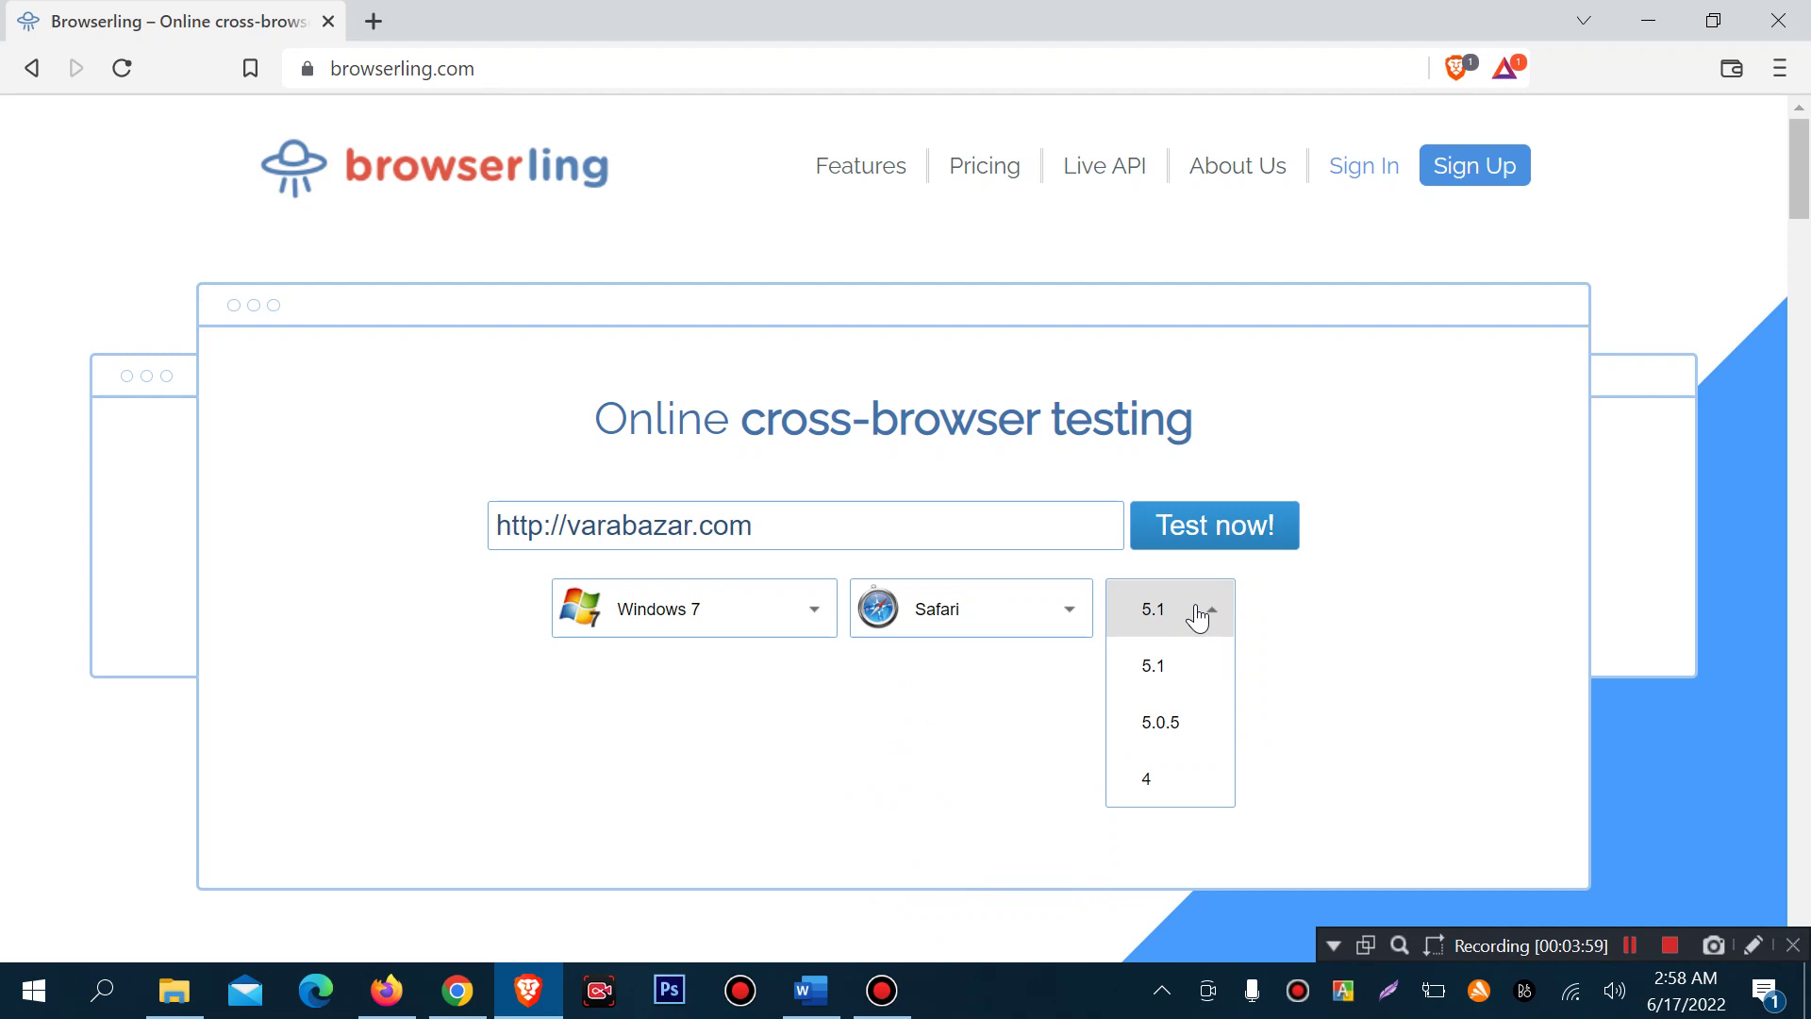
scroll(1174, 673, down, 5)
scroll(1173, 652, up, 5)
click(1042, 609)
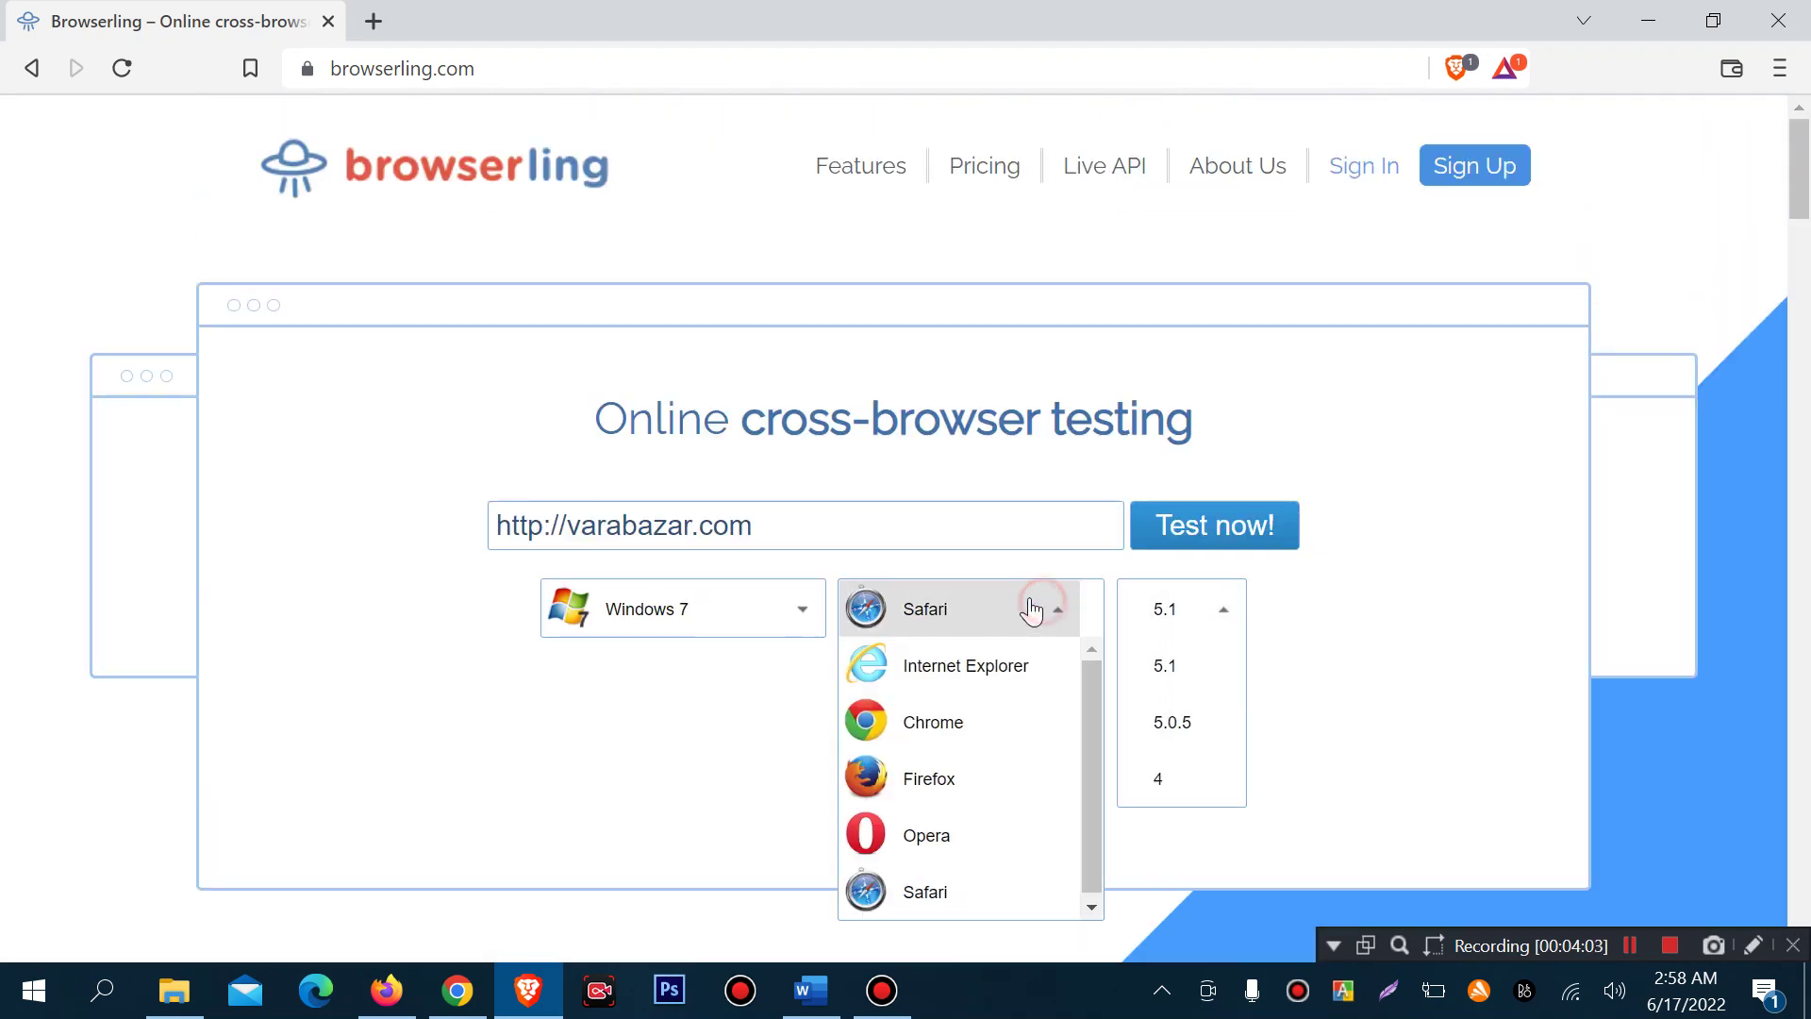
click(949, 718)
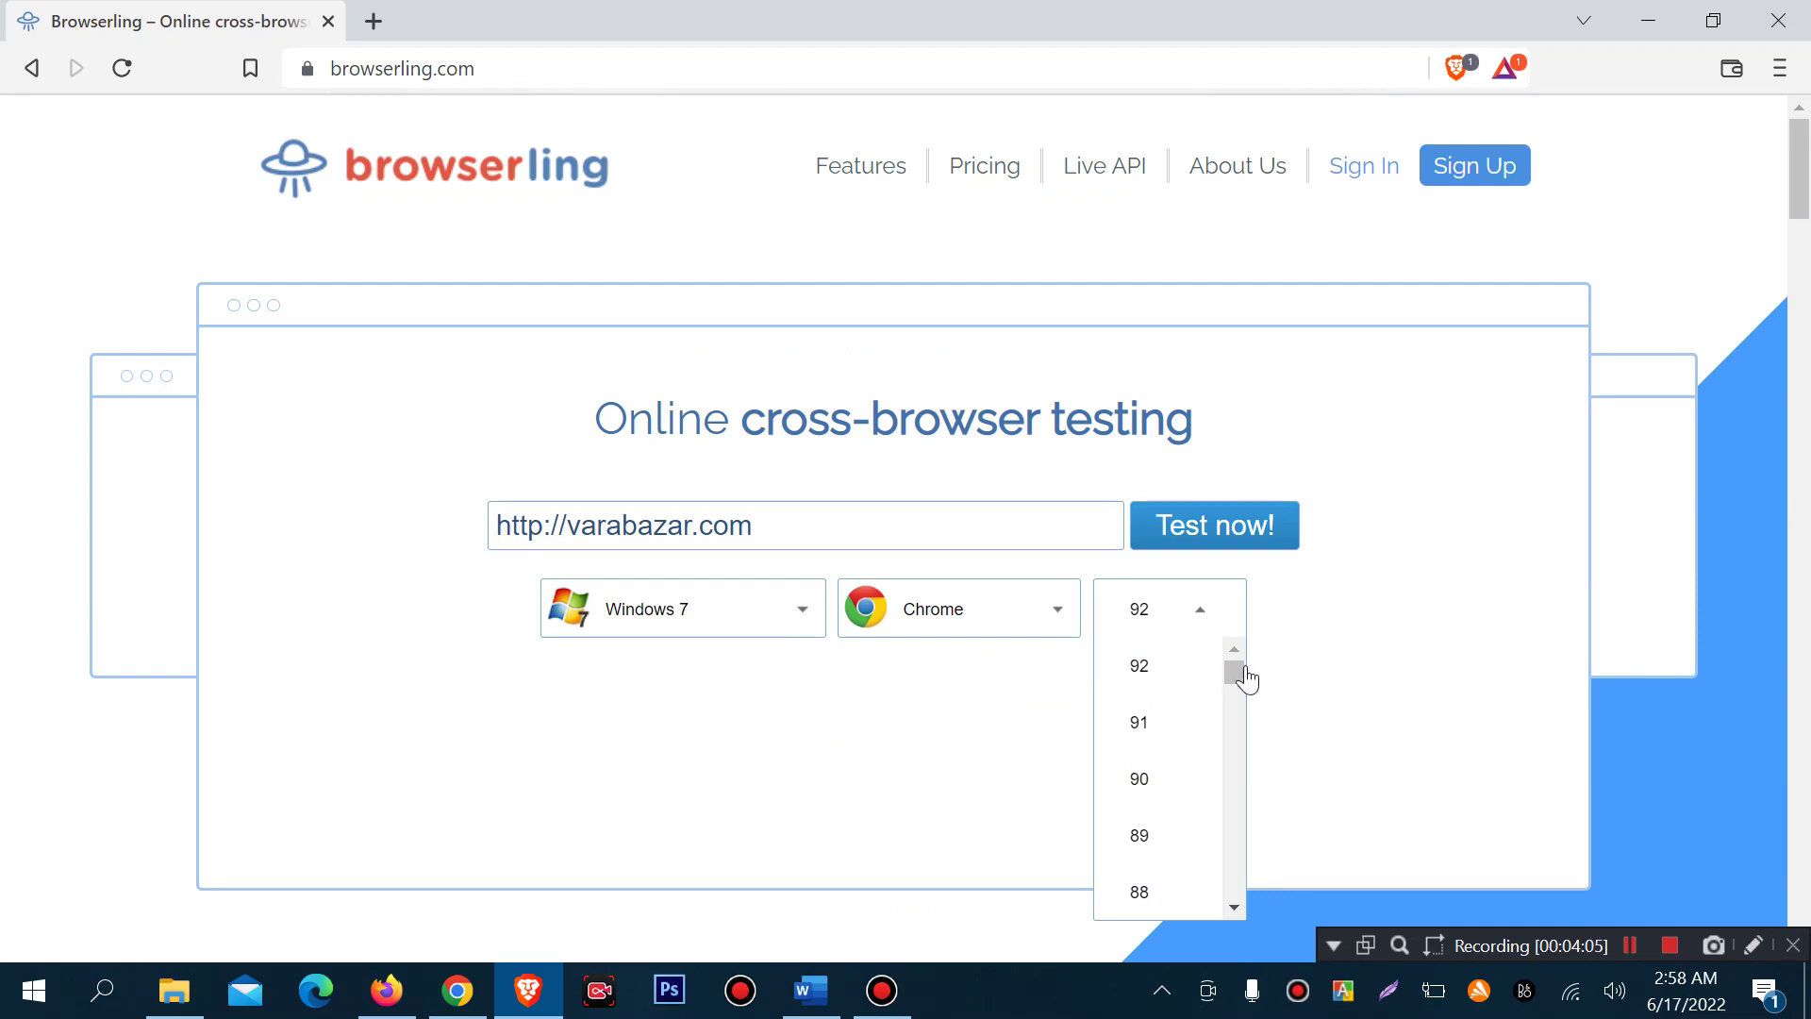
mouse_move(1233, 669)
mouse_down()
mouse_move(1221, 891)
mouse_move(1214, 592)
mouse_up()
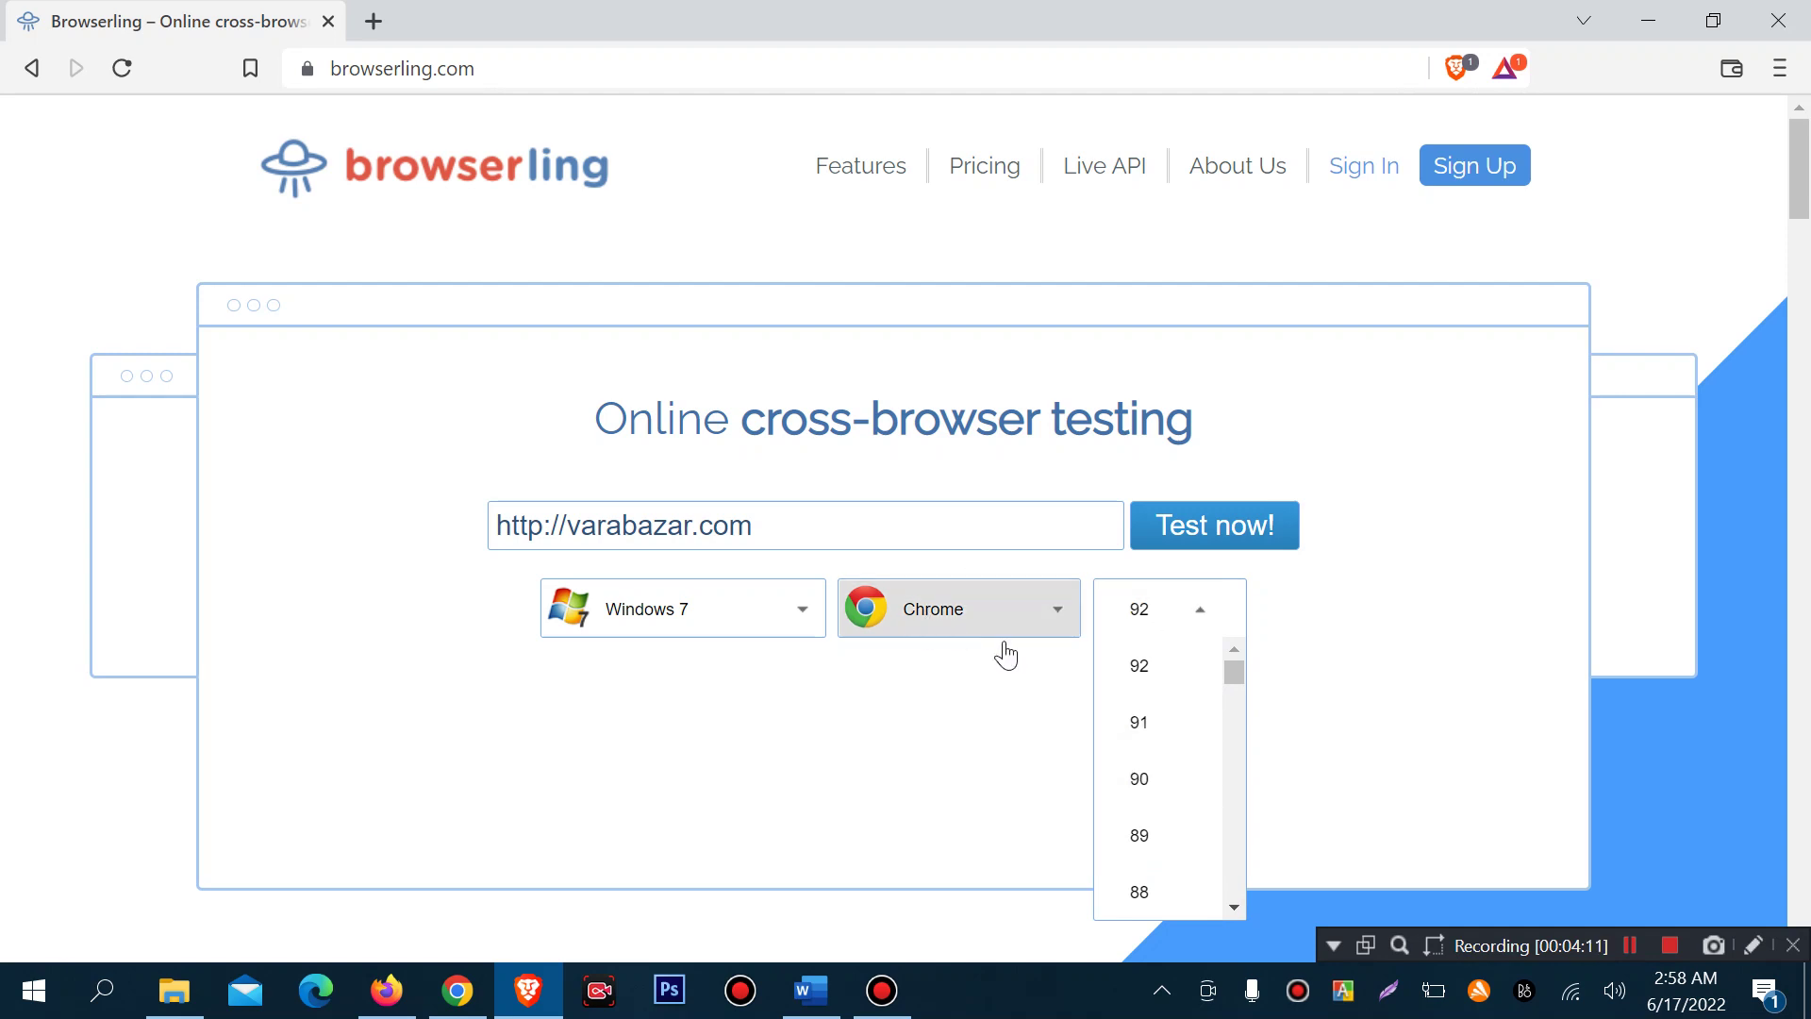
click(1172, 788)
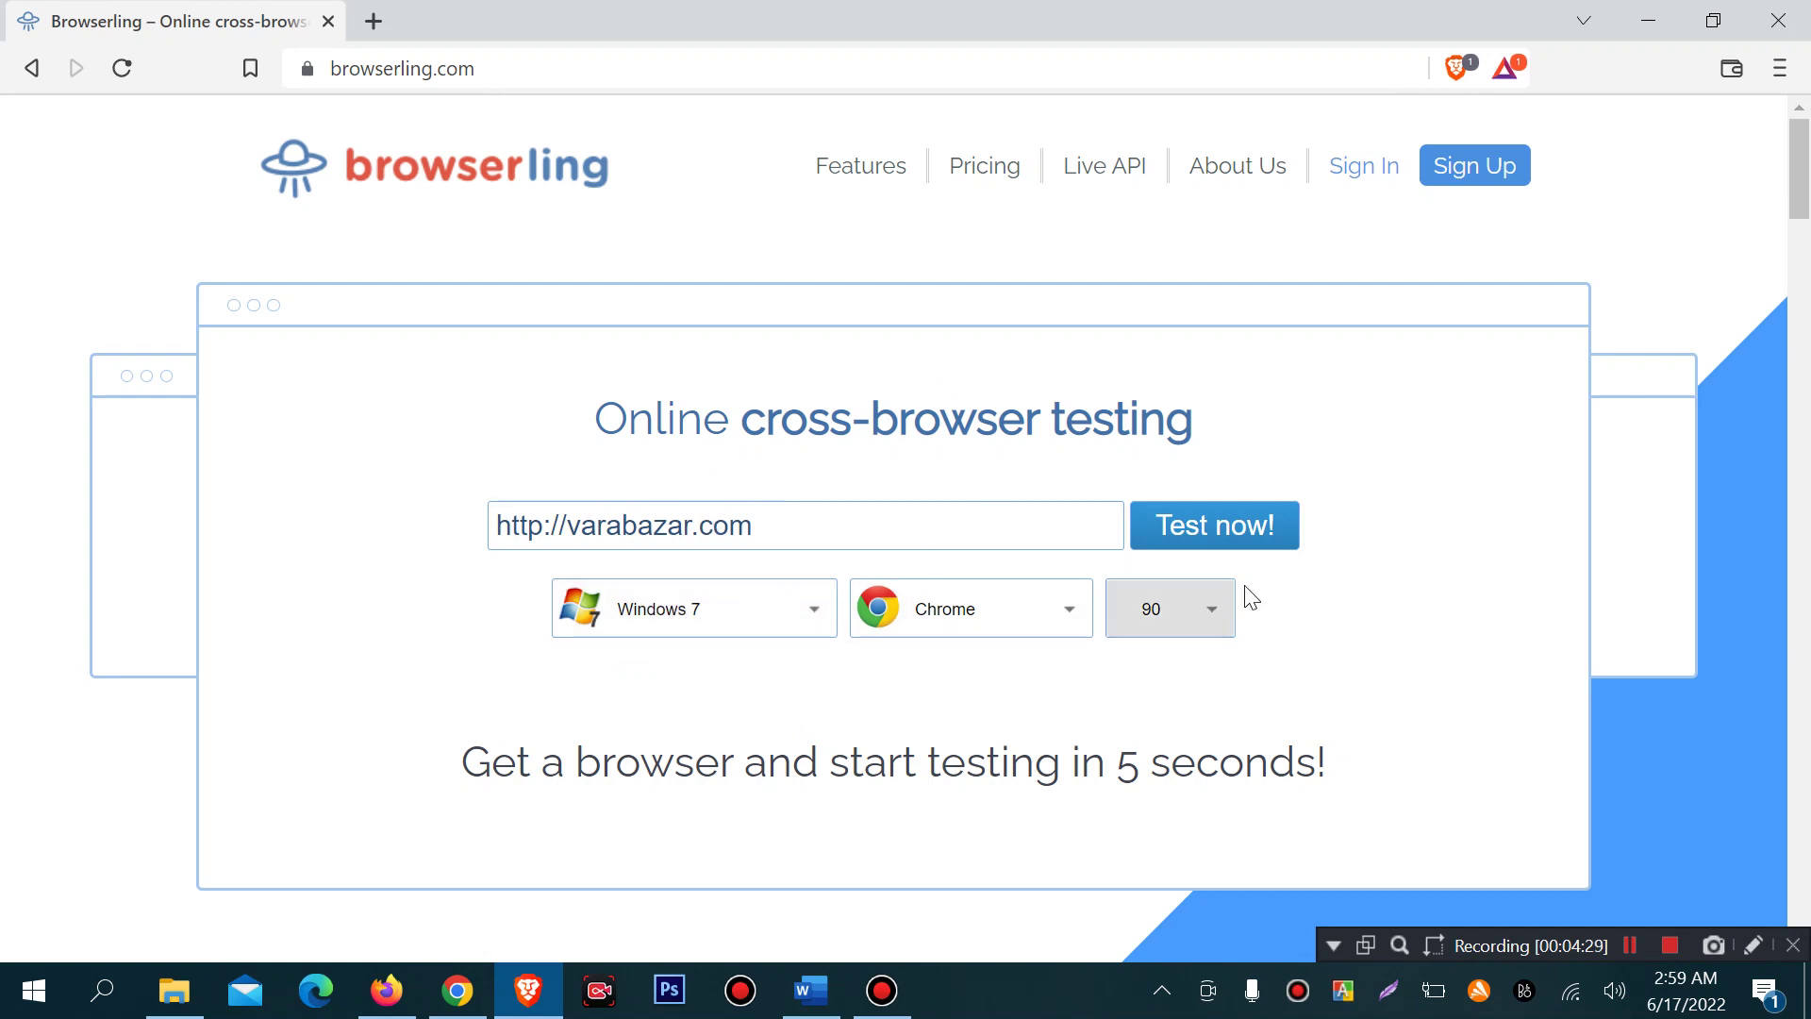
click(1228, 518)
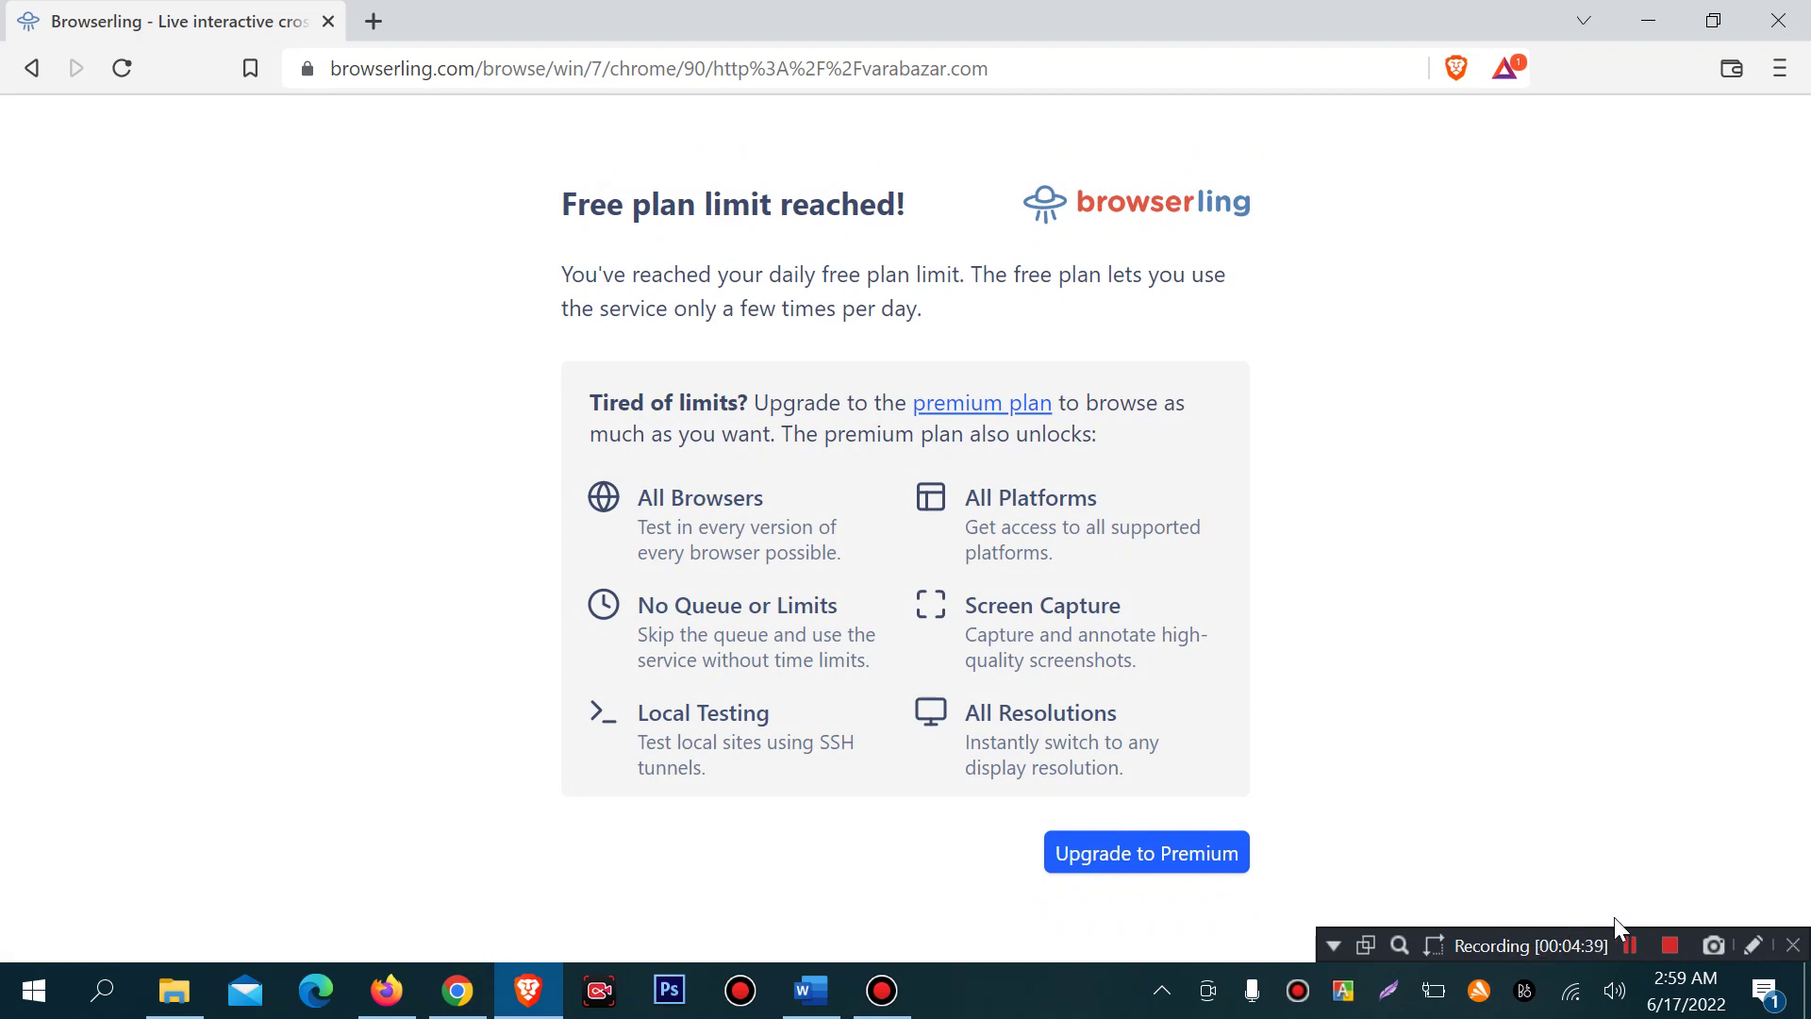
Continue past the free-plan limit page until varabazar.com loads in Chrome 90
click(1631, 945)
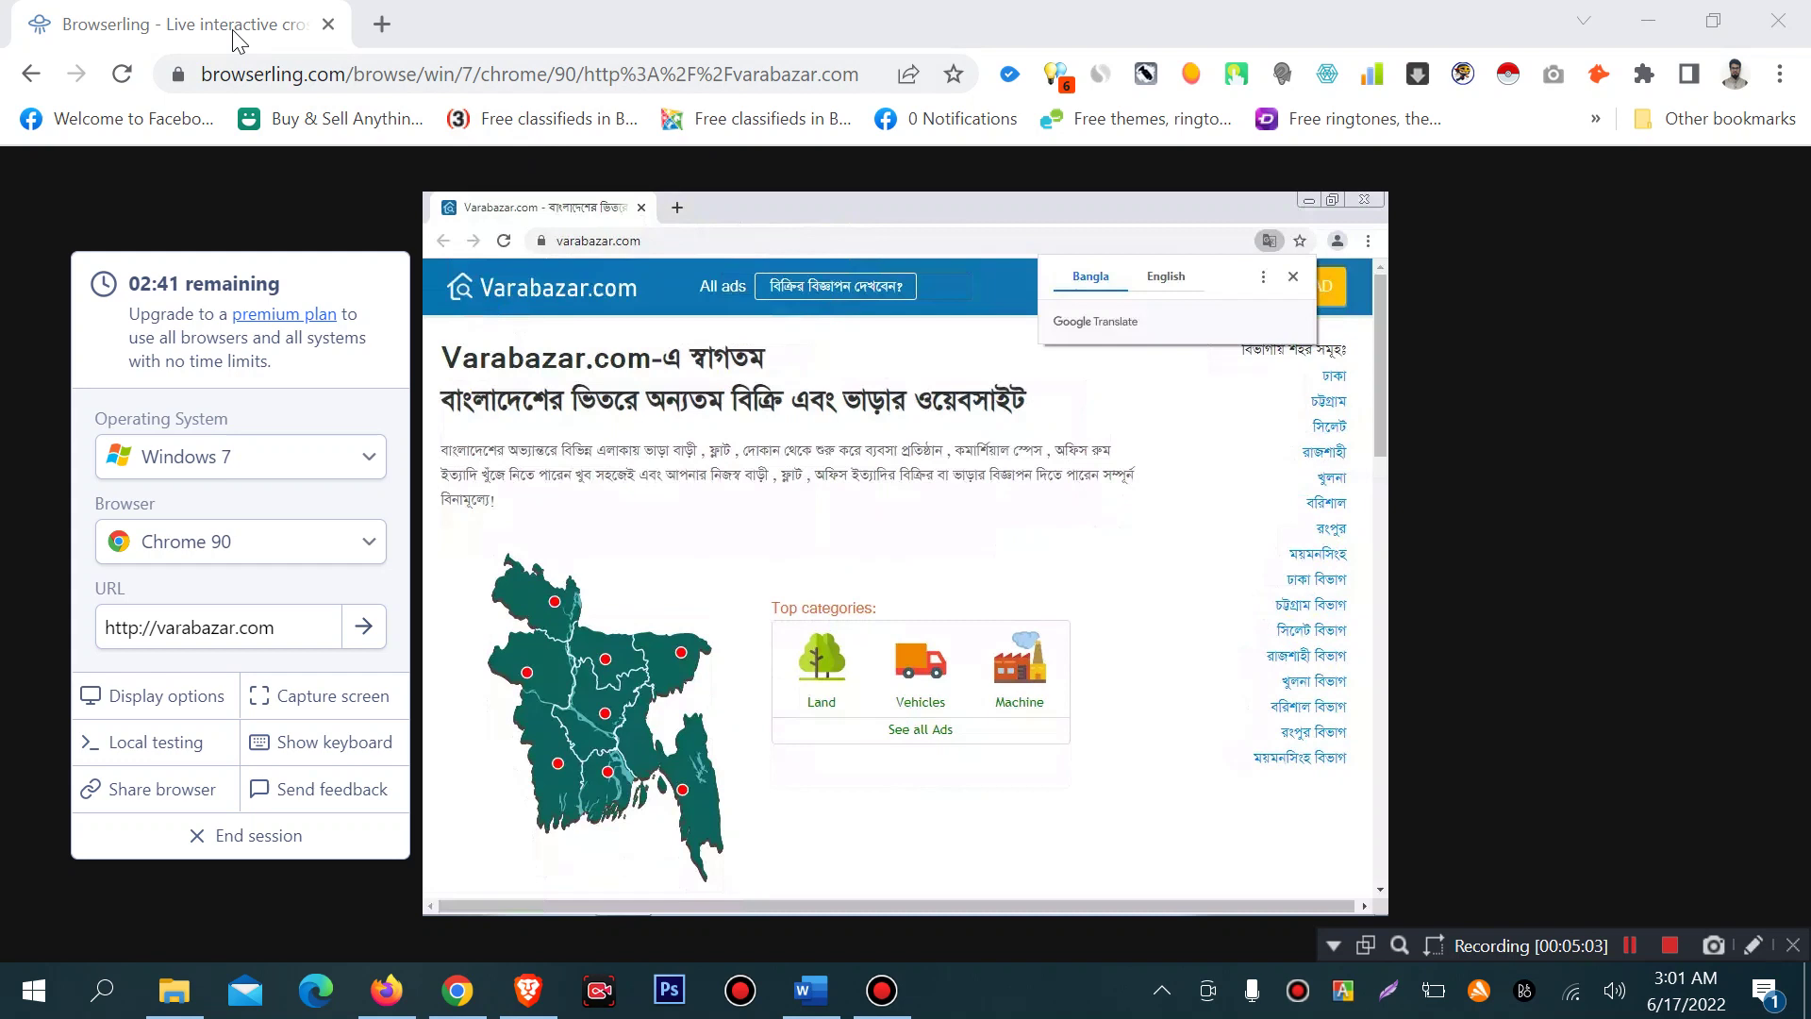
Restore the remote Chrome window, add a new tab, and return to the Varabazar tab
double_click(674, 209)
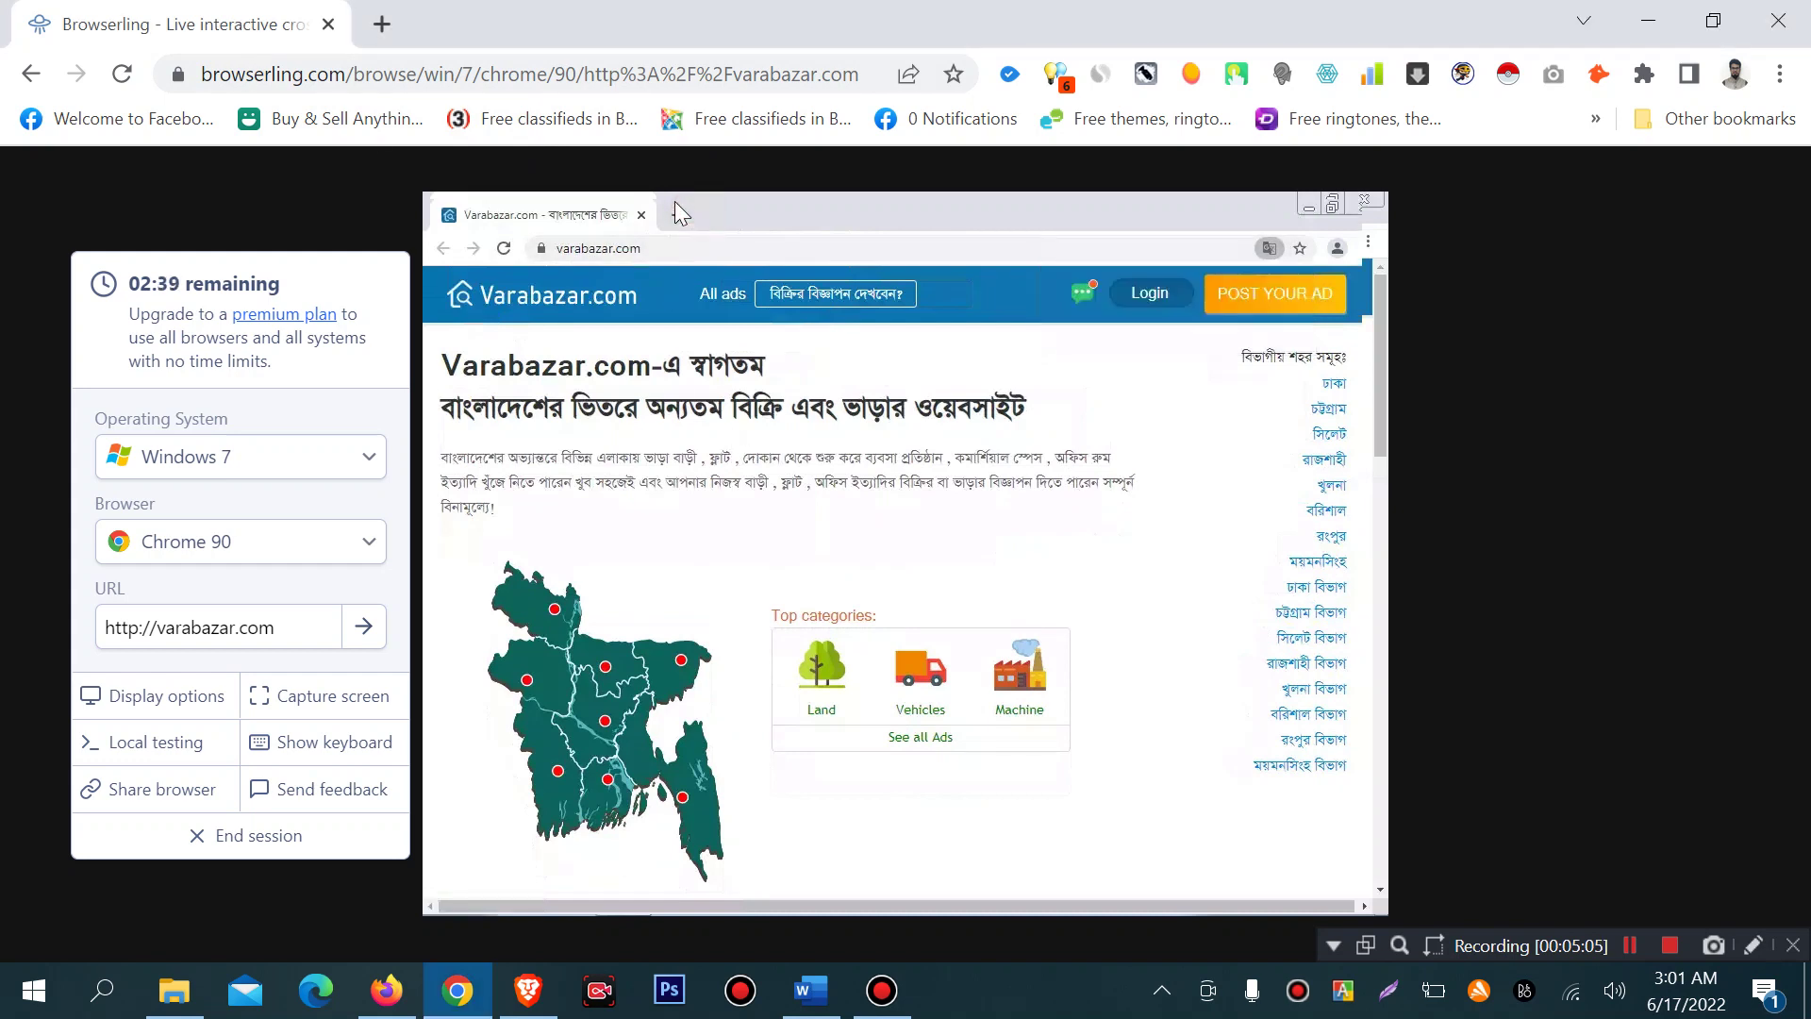
click(675, 216)
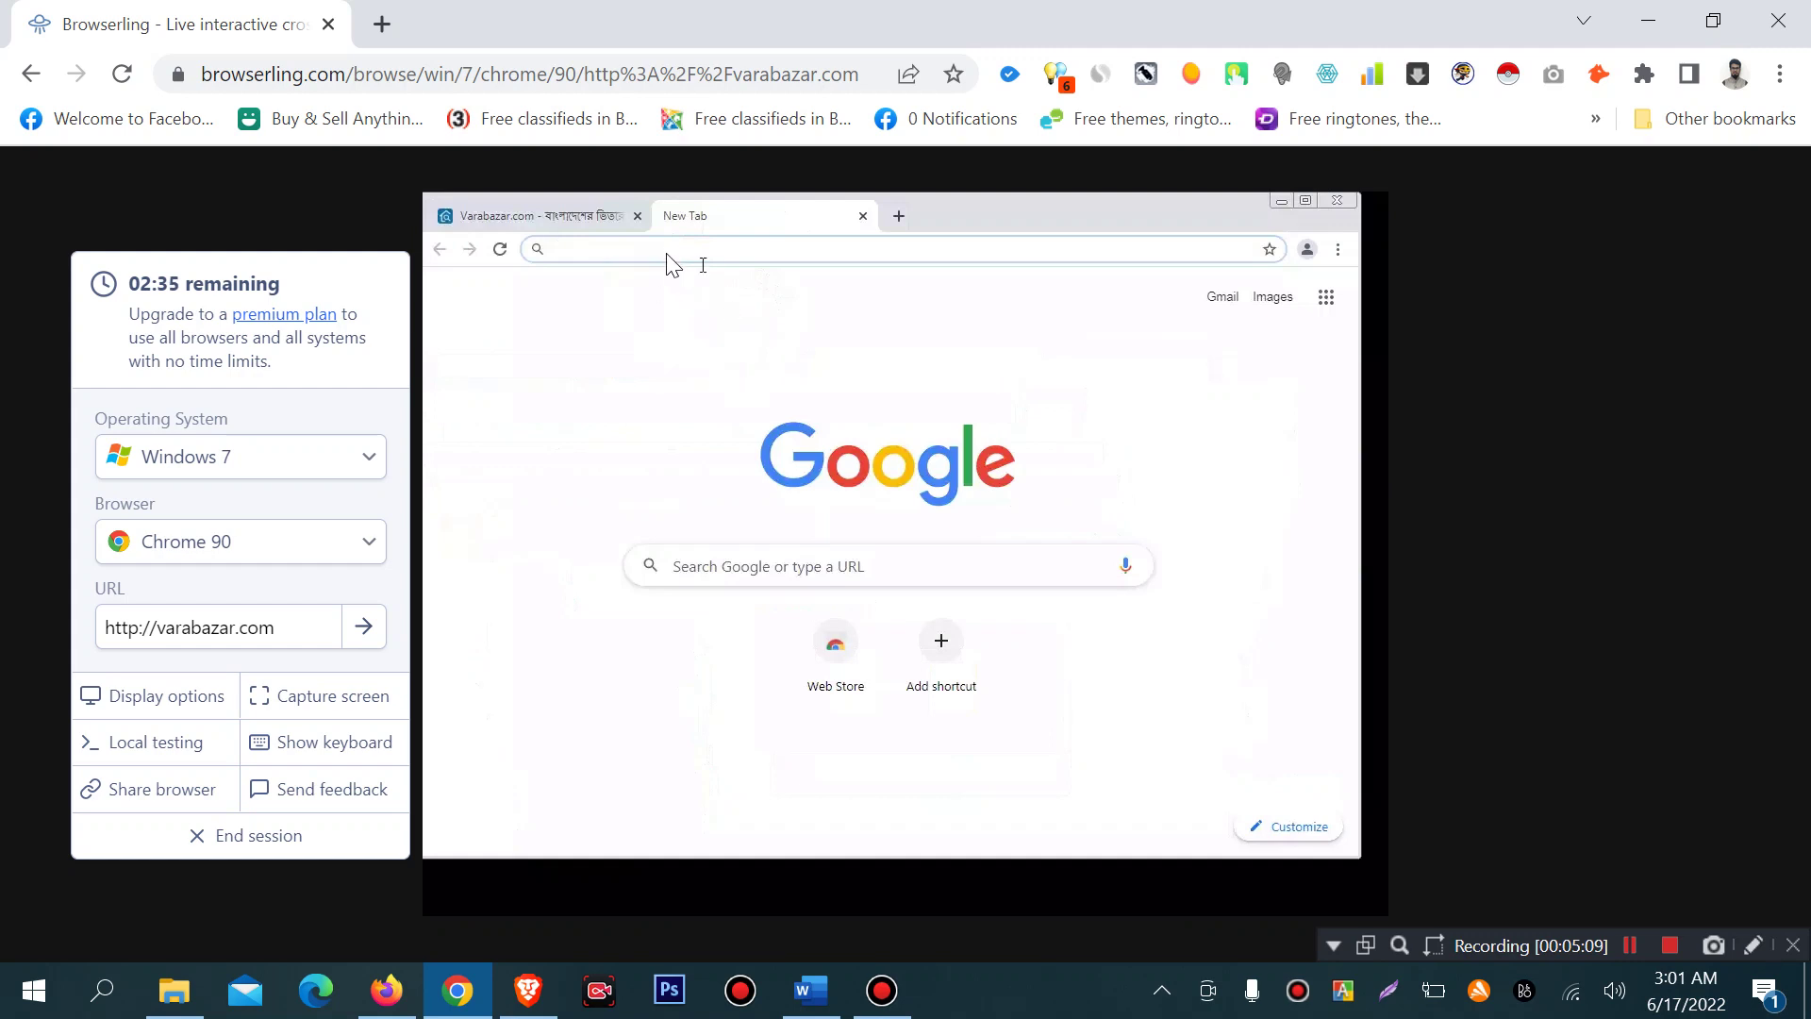
click(567, 216)
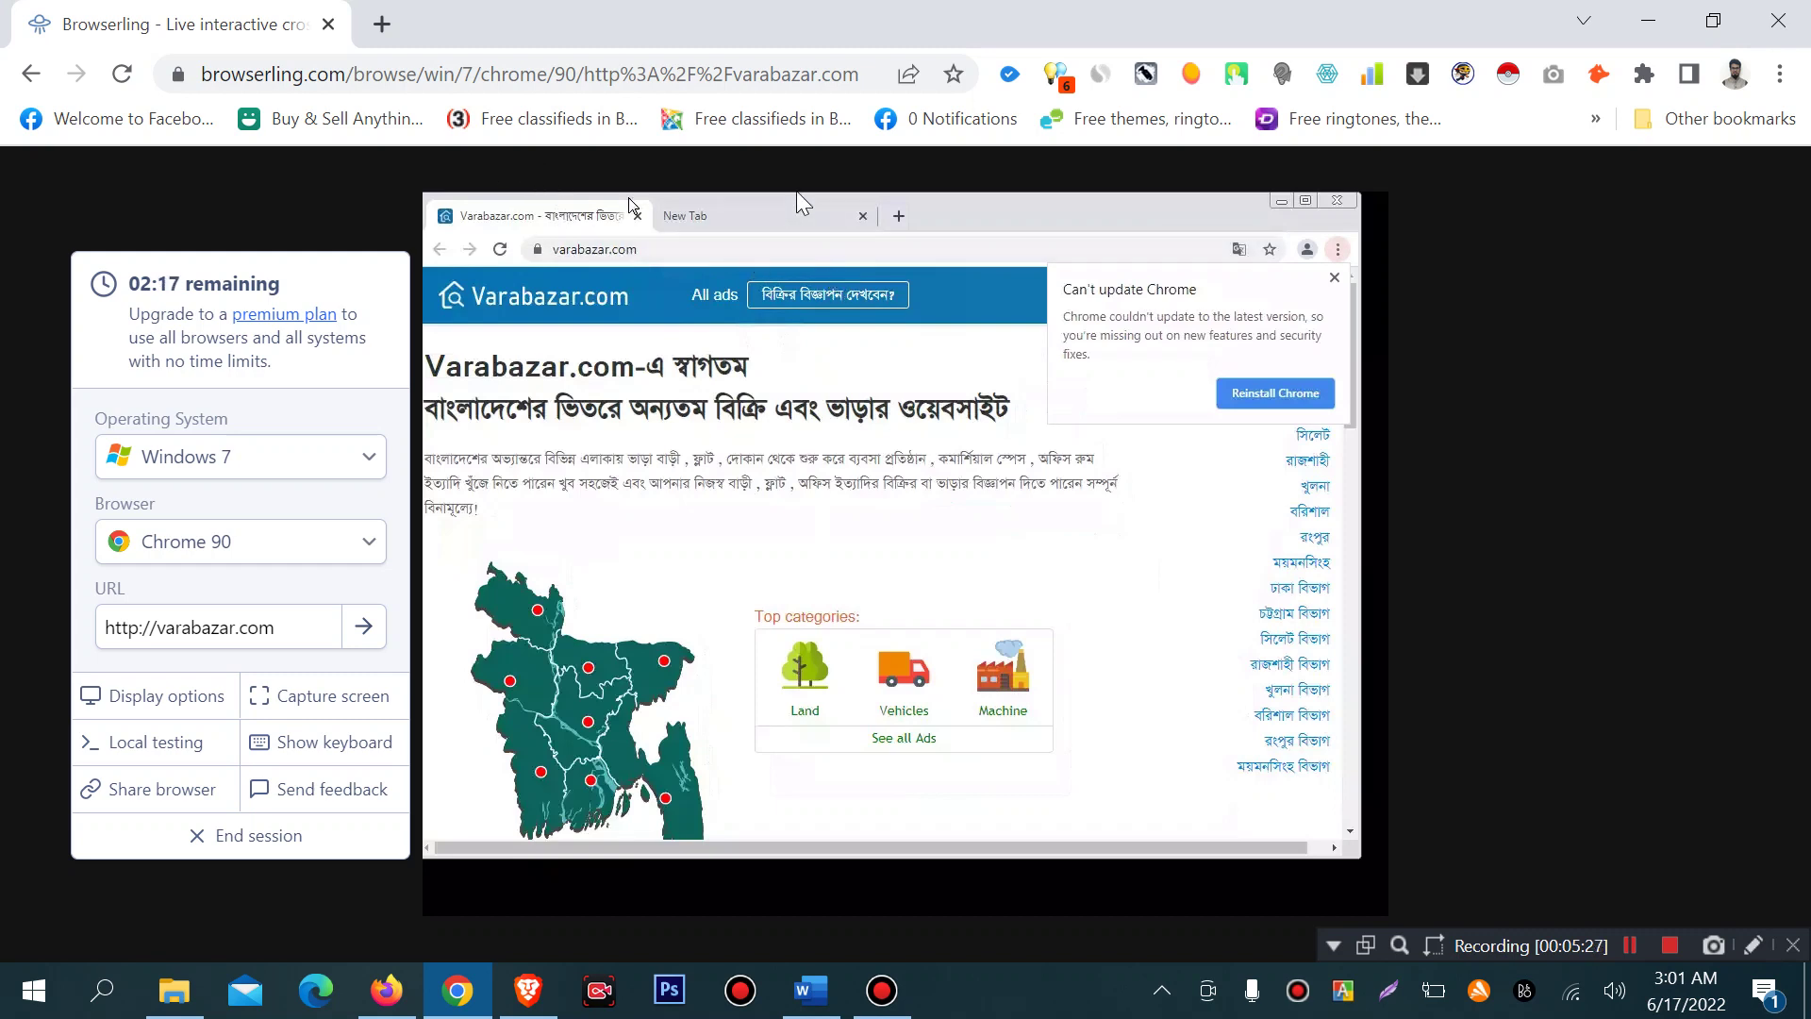
right_click(748, 216)
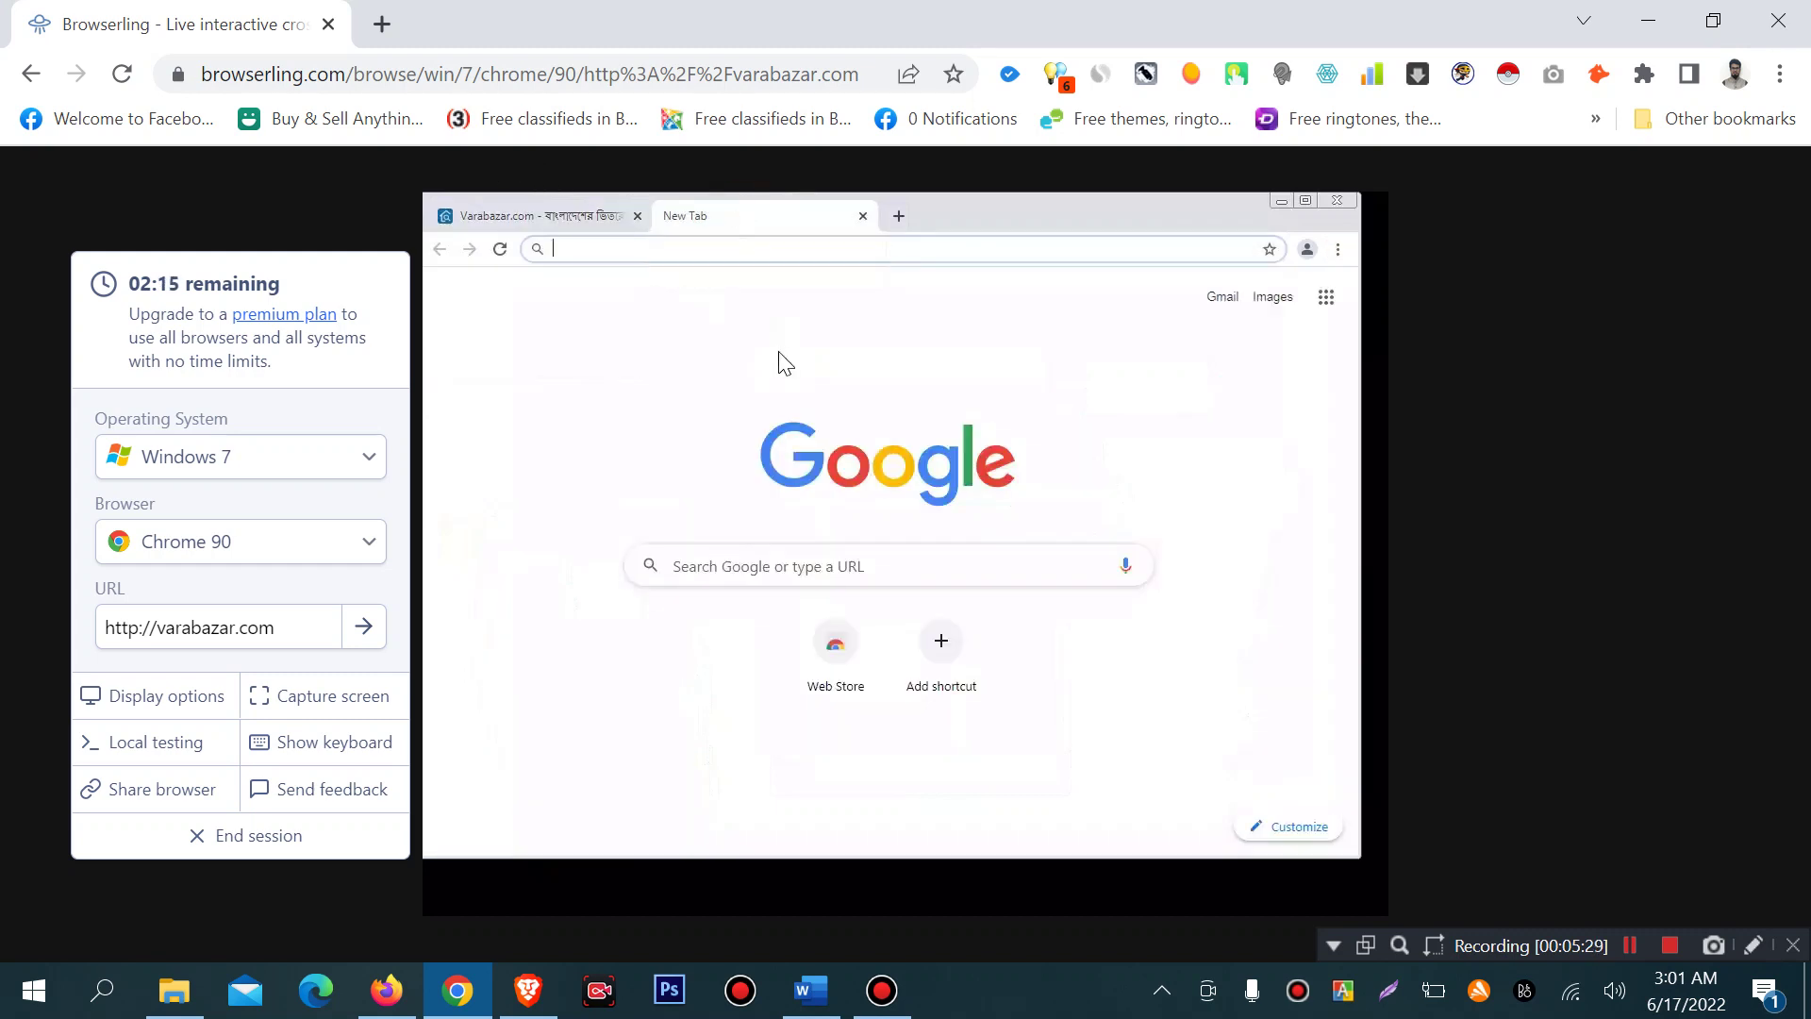
text(g)
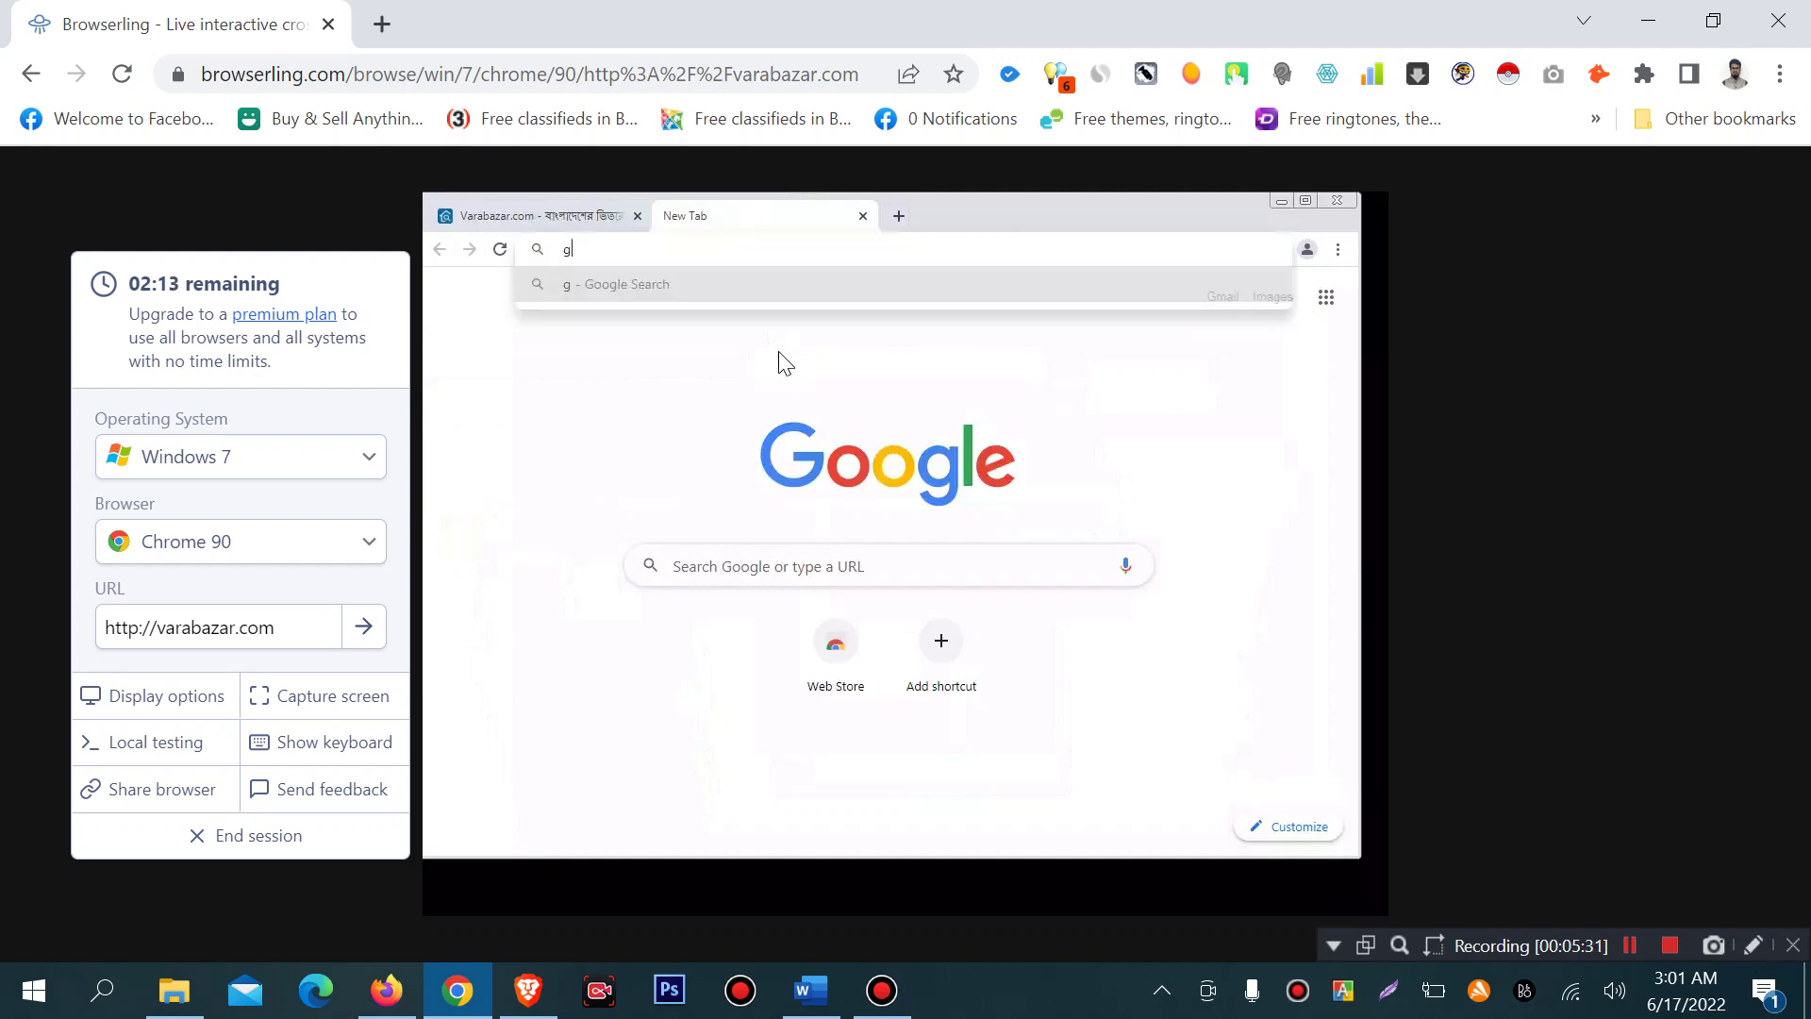
text(oogle)
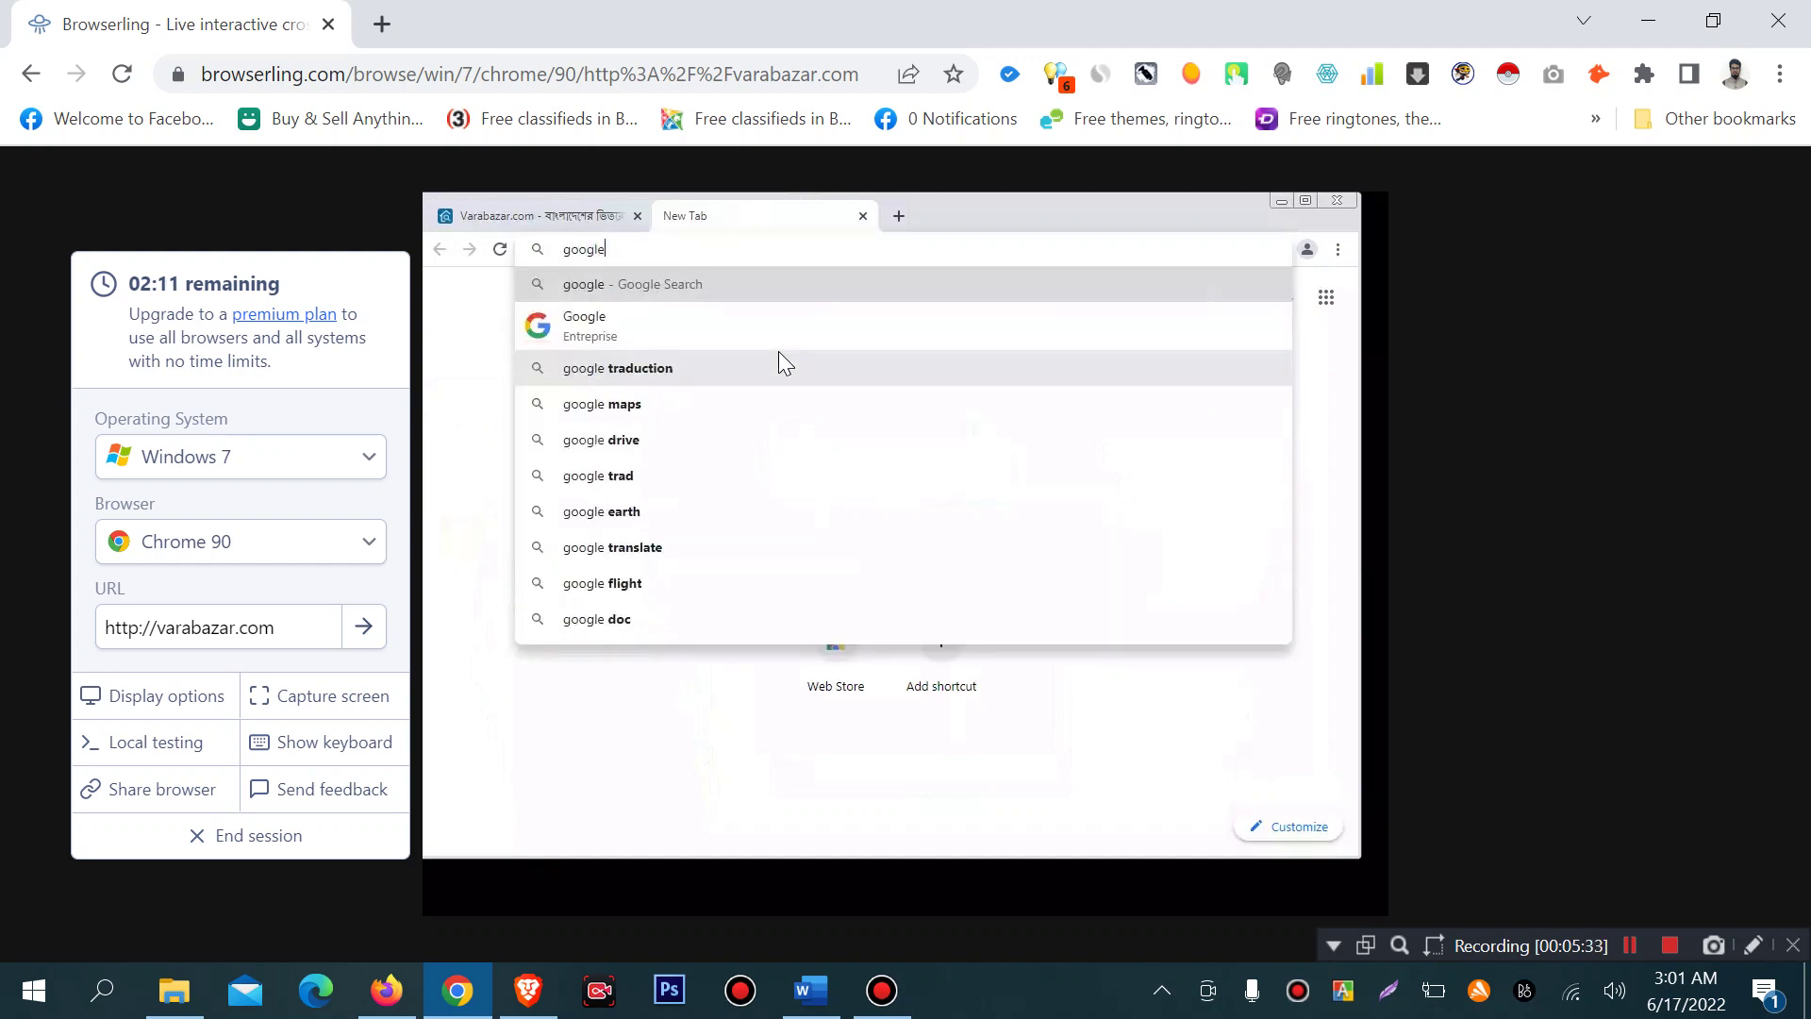
text(.com)
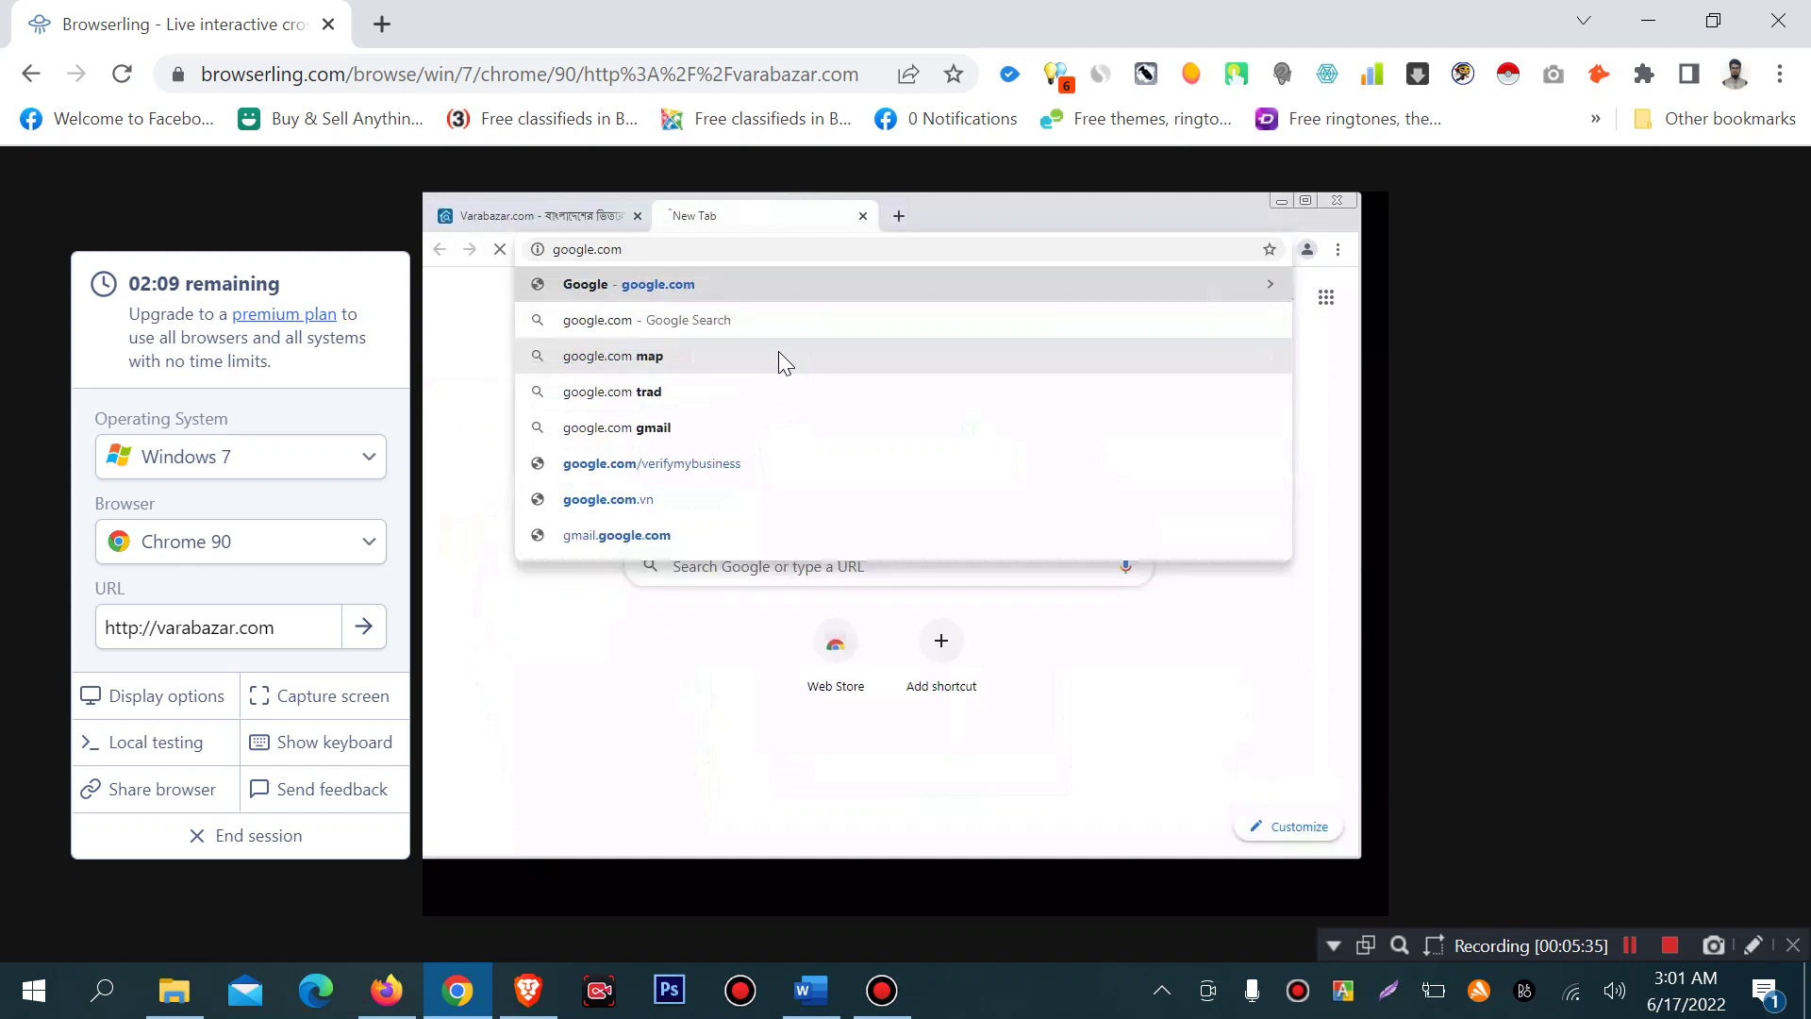
Load google.com in the new tab, translate its consent page to English, and accept all cookies
key(Return)
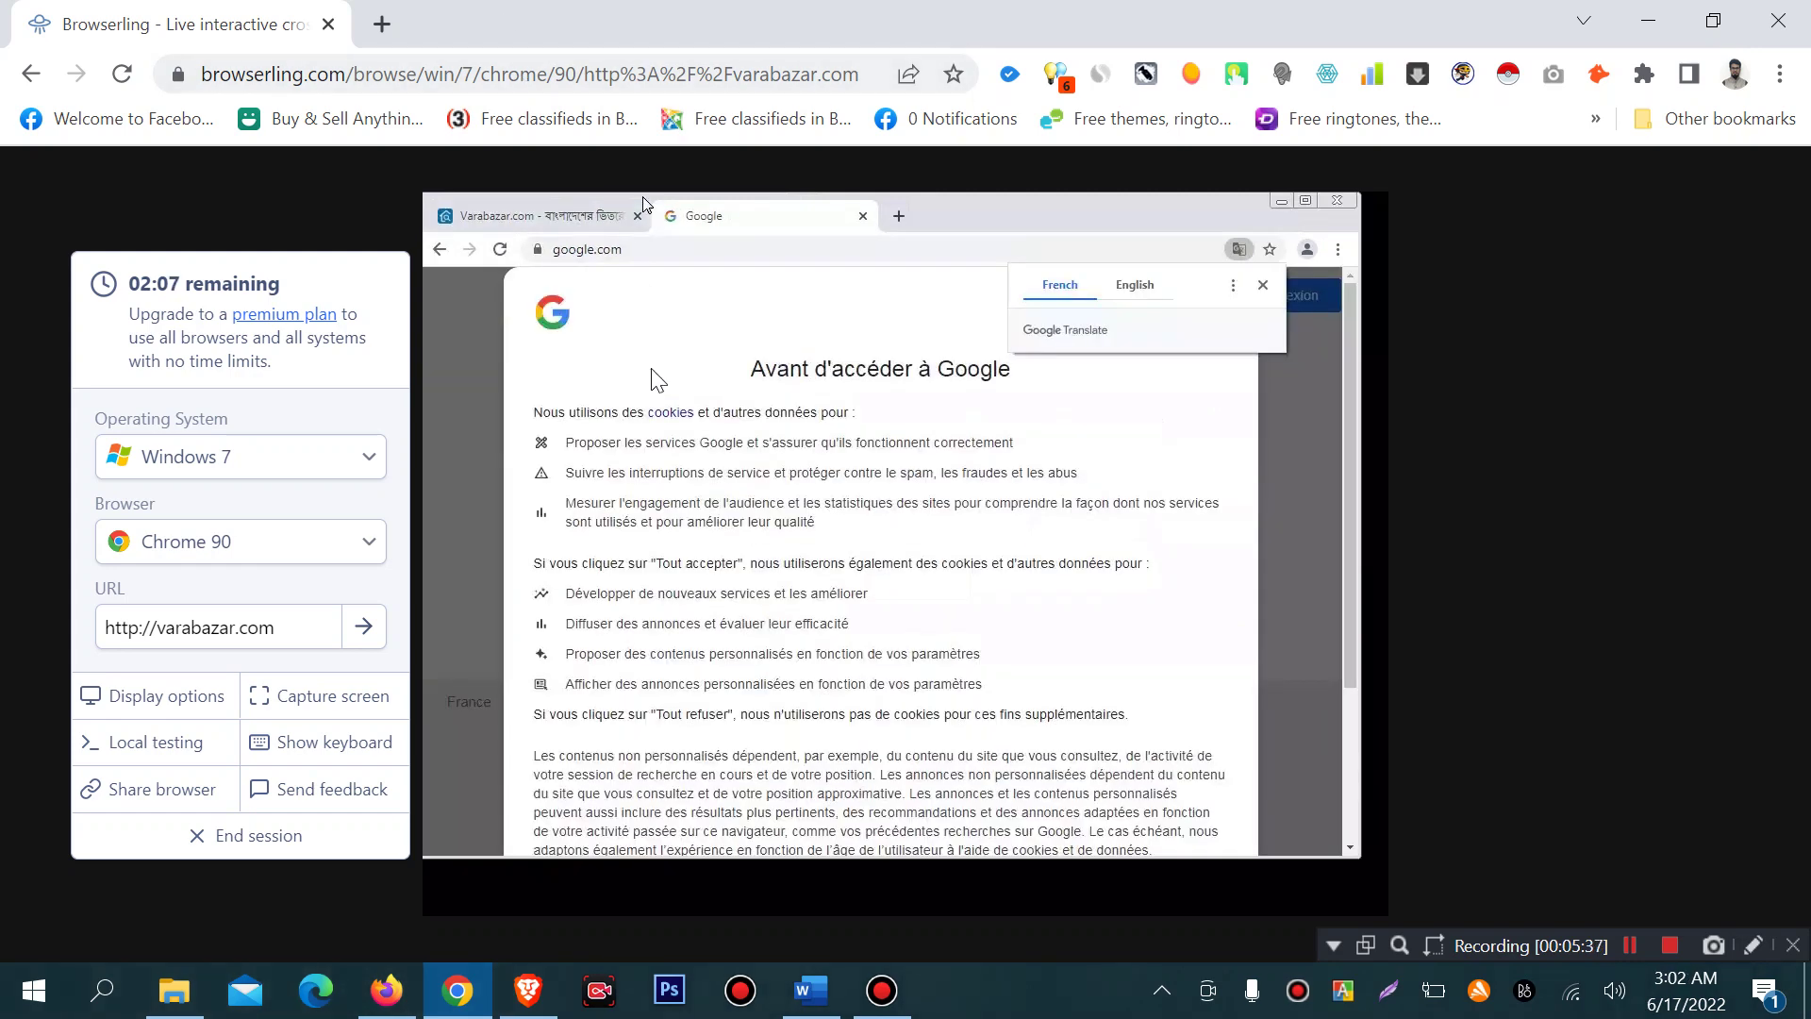
scroll(971, 602, down, 3)
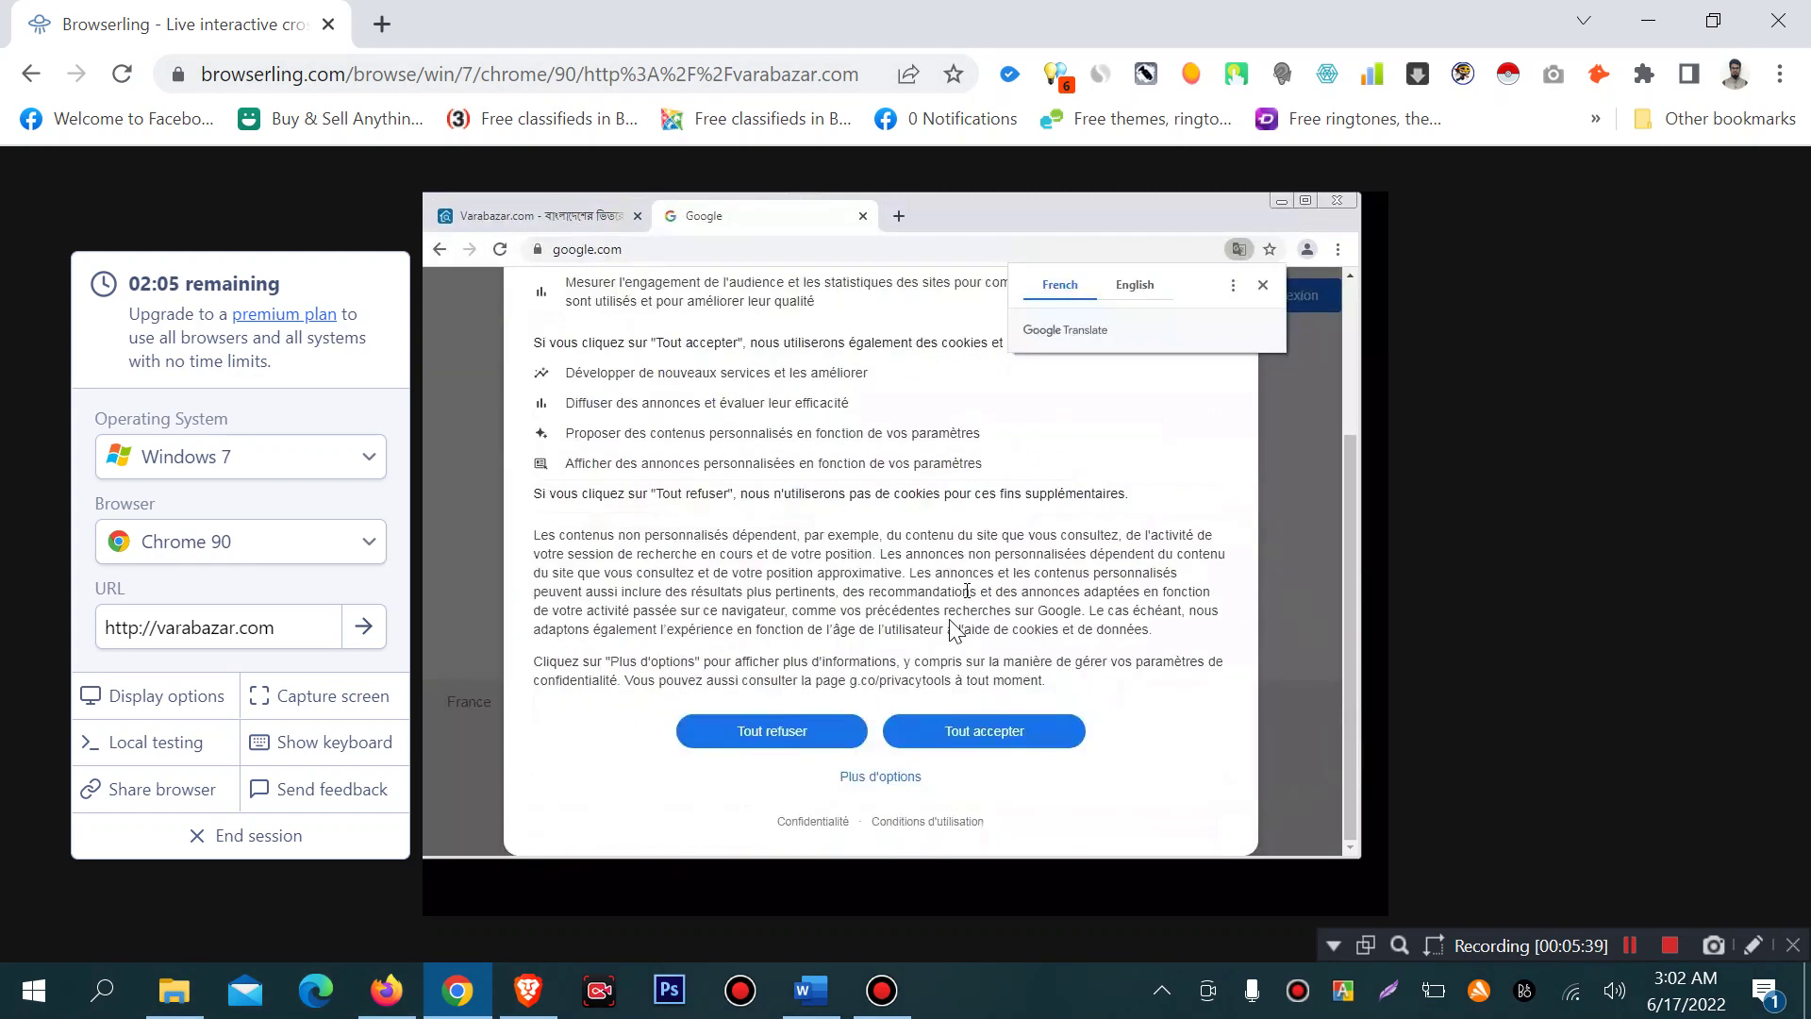
click(1135, 285)
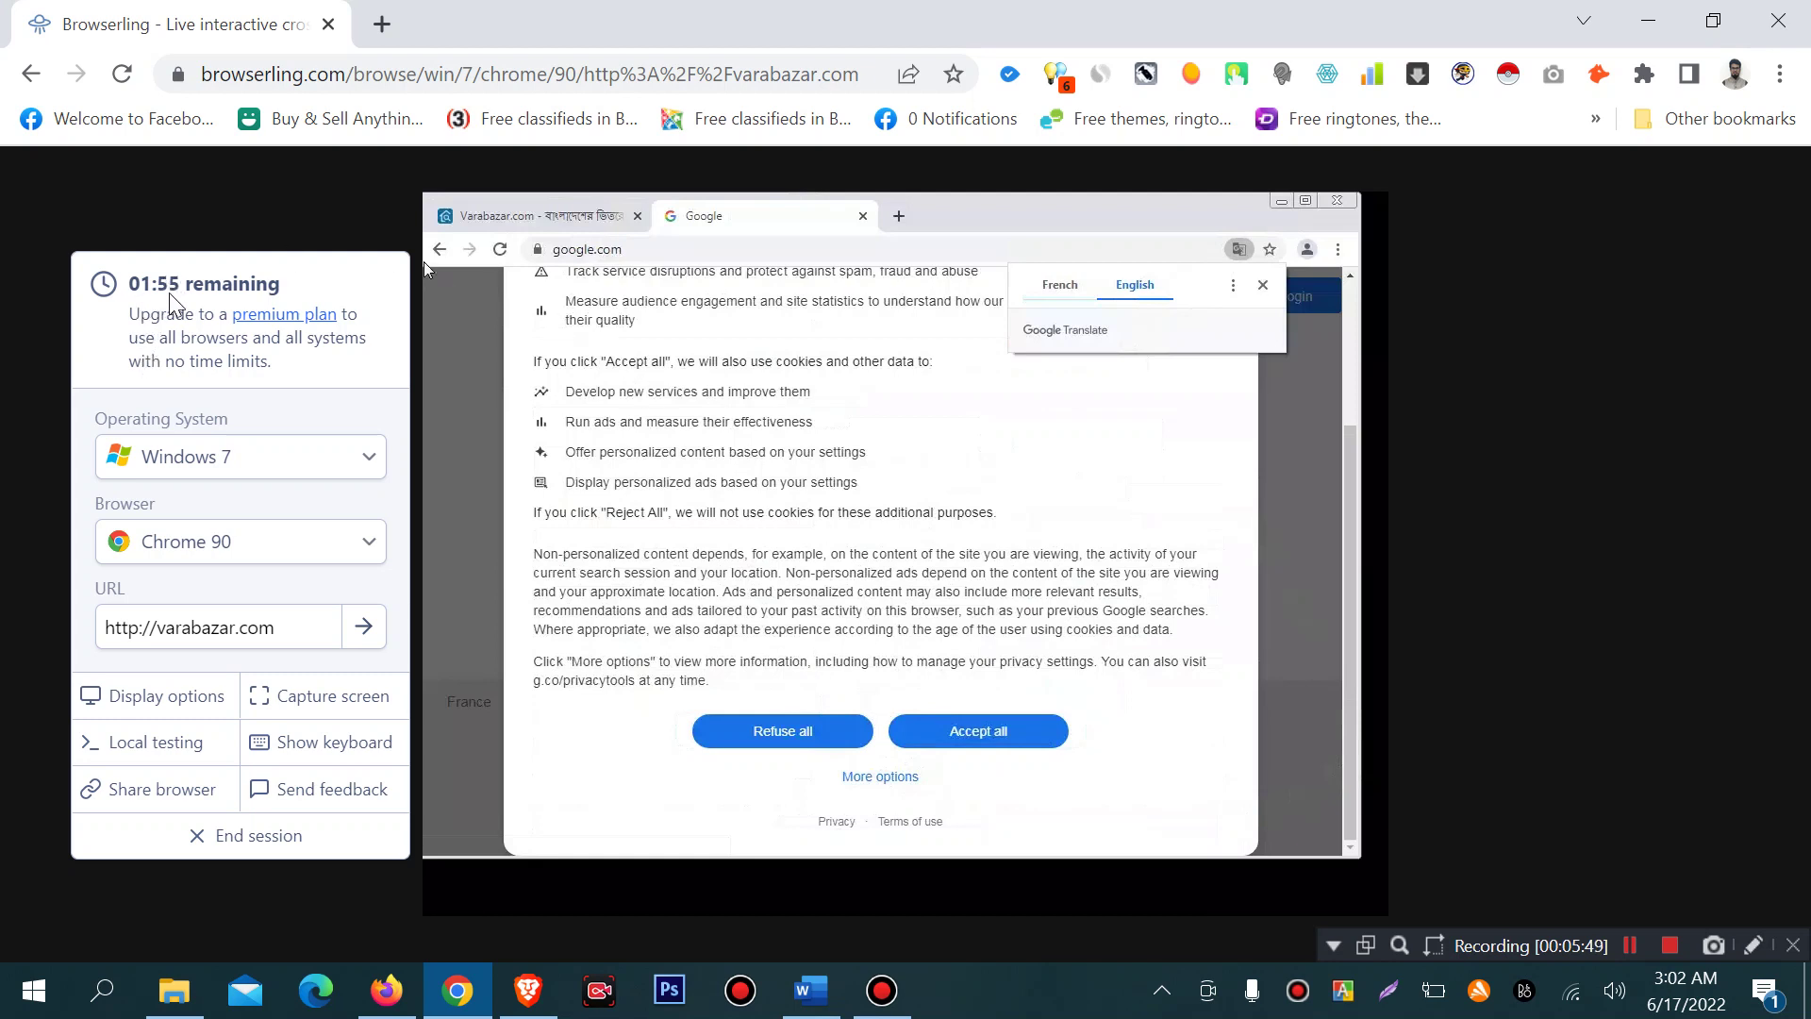
click(1008, 732)
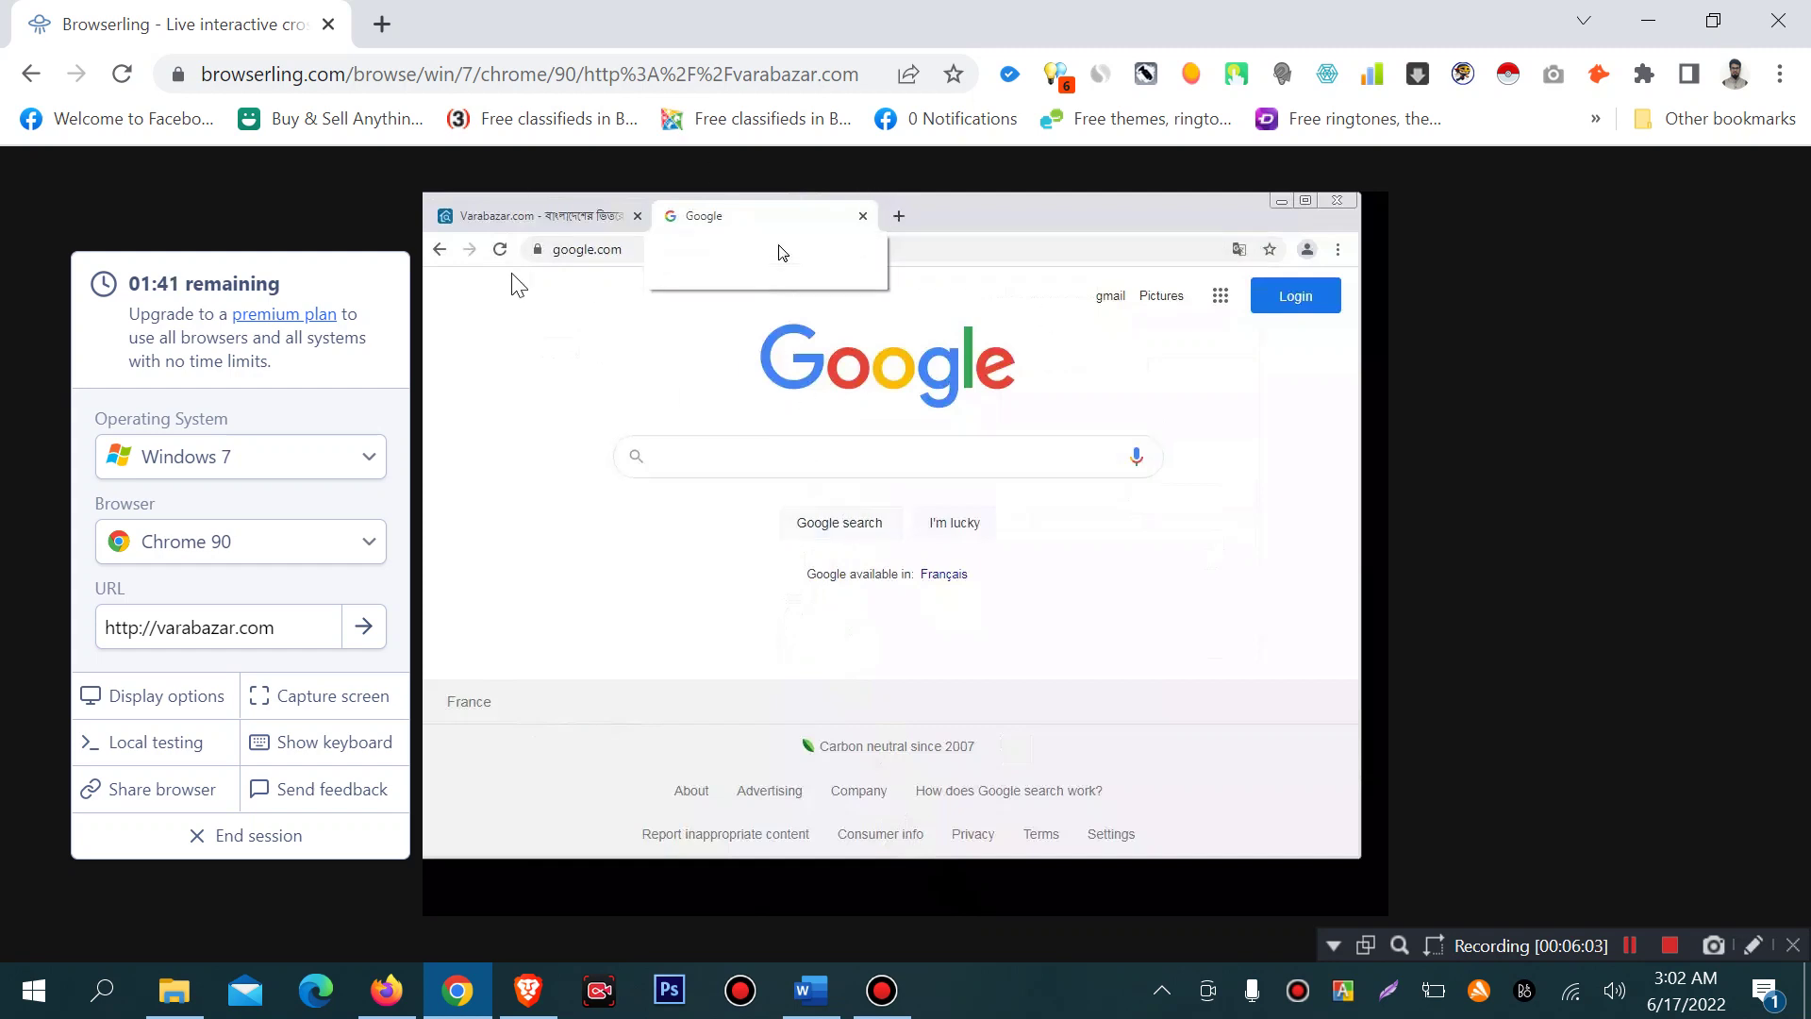
Return to the Varabazar tab, then end the Browserling live session
click(519, 215)
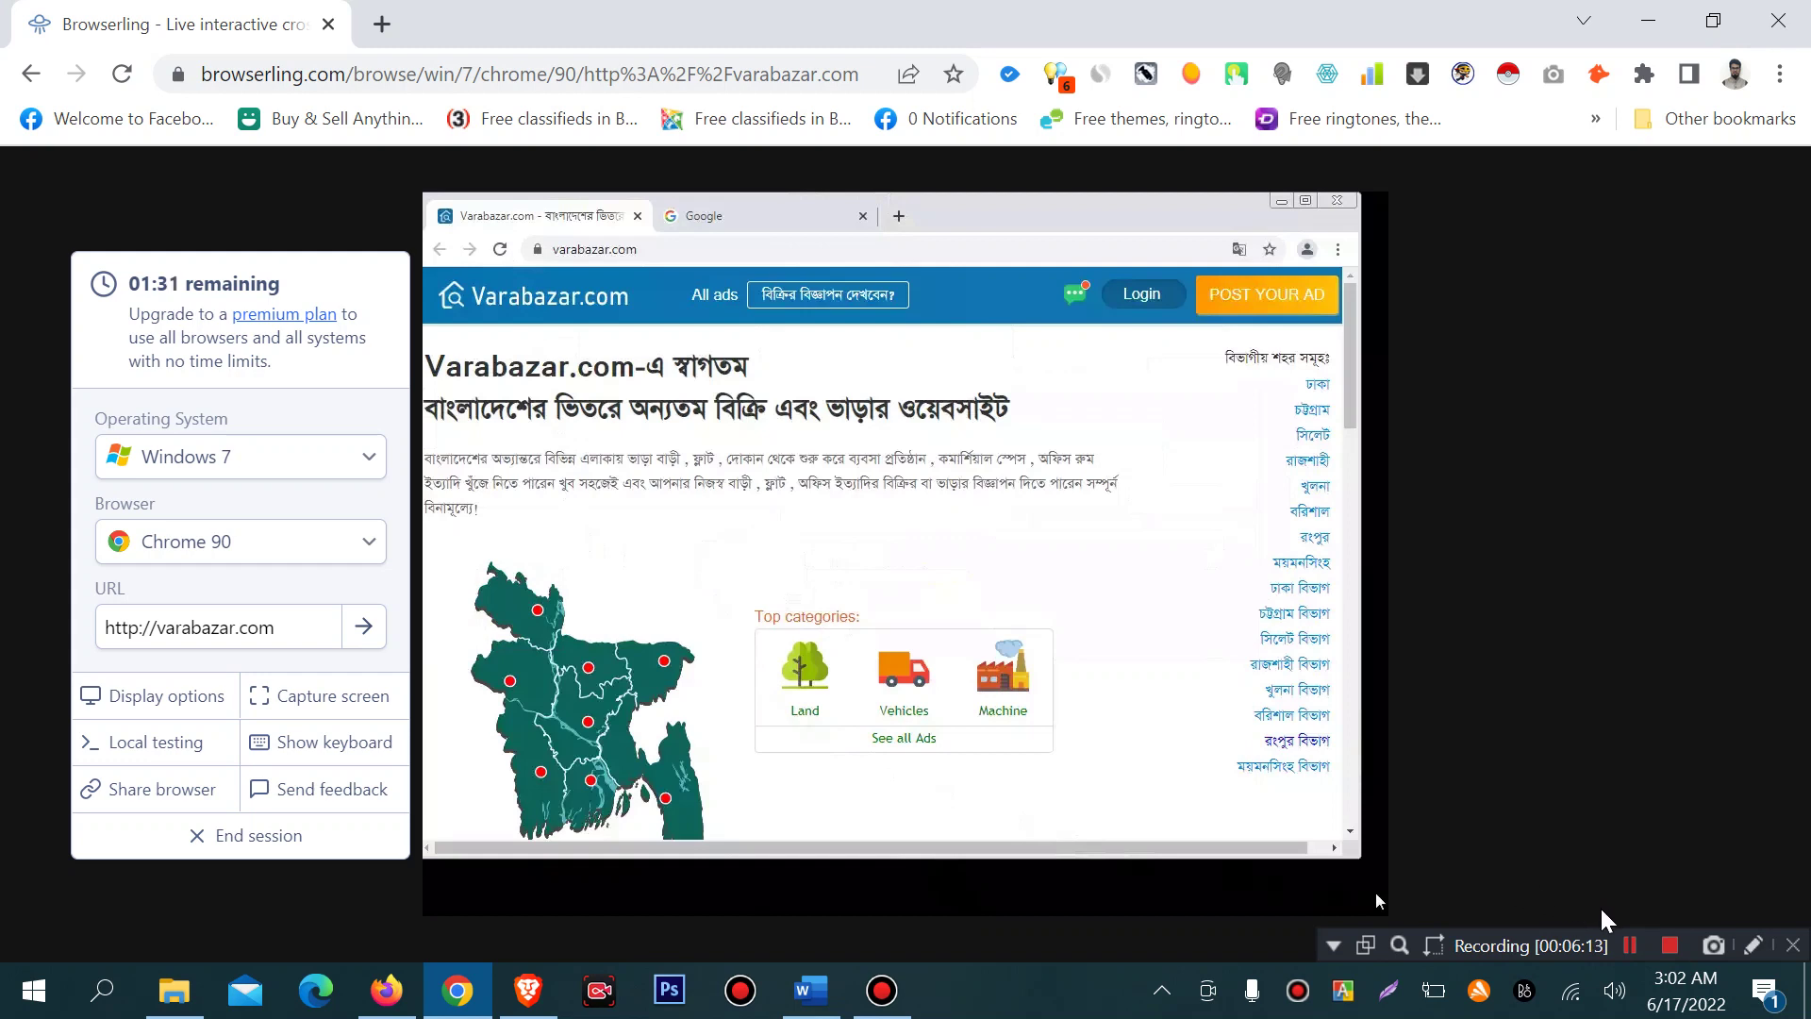
click(1637, 956)
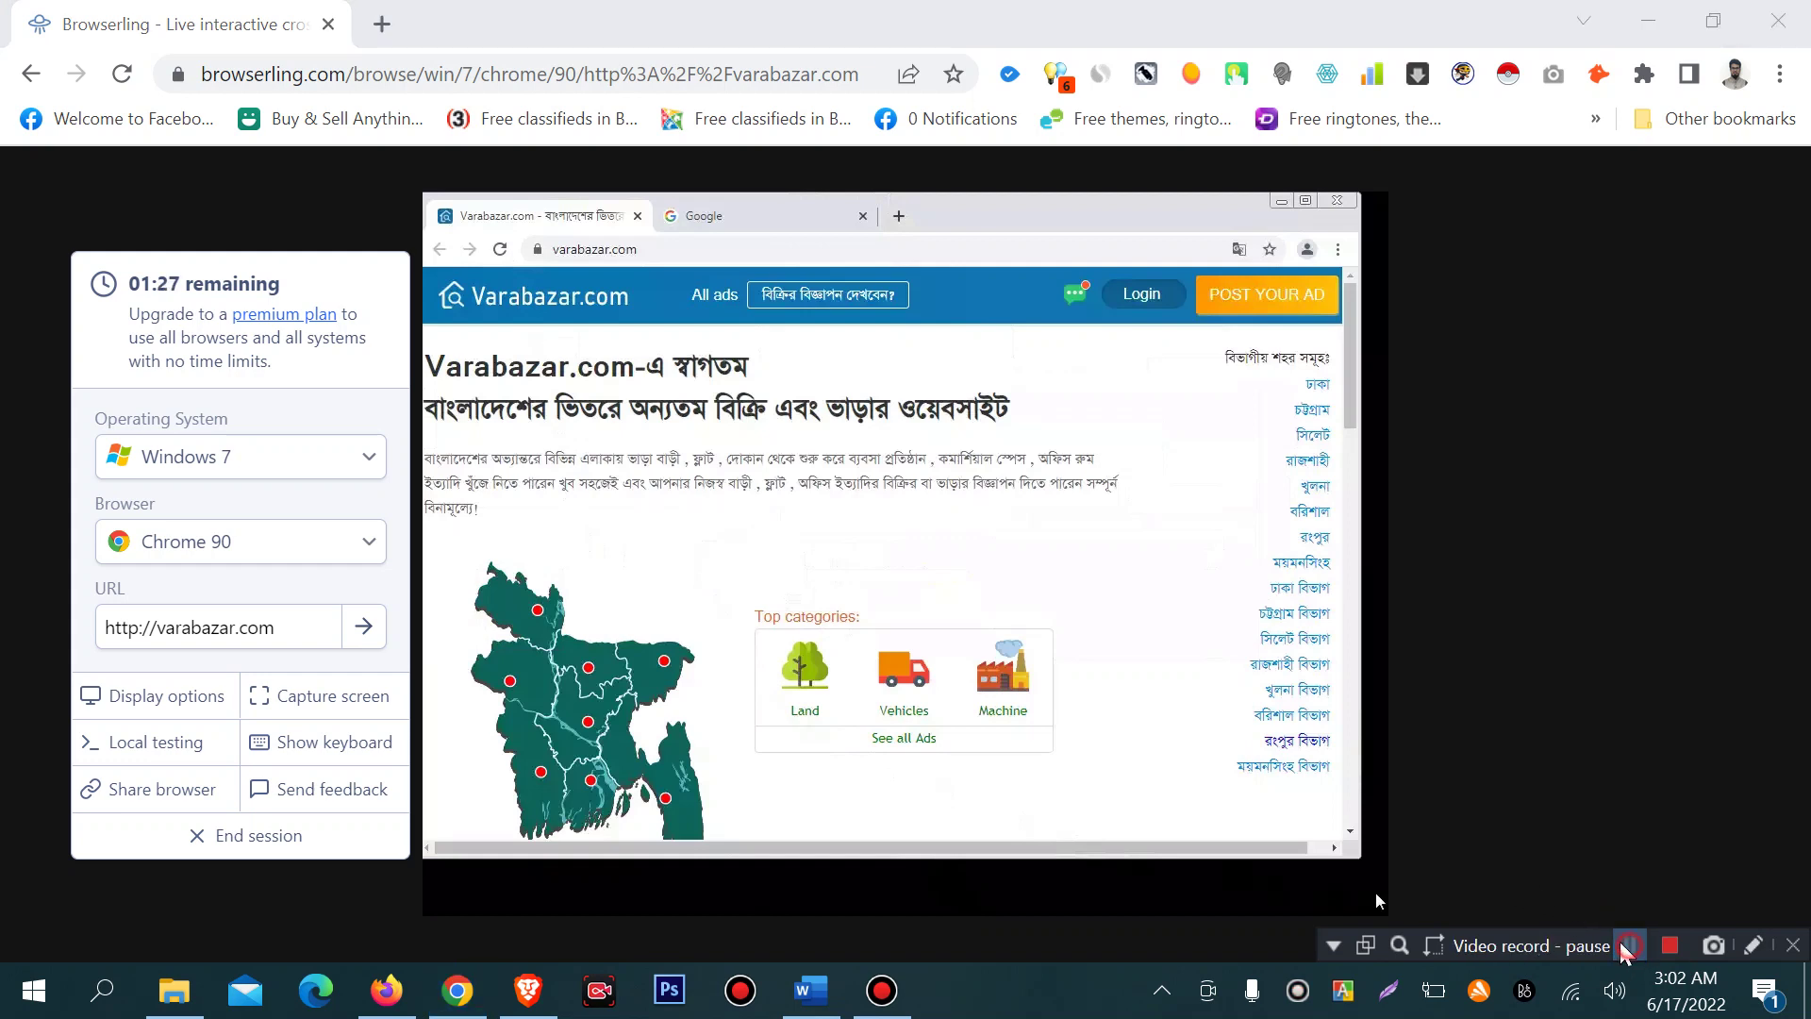
click(255, 555)
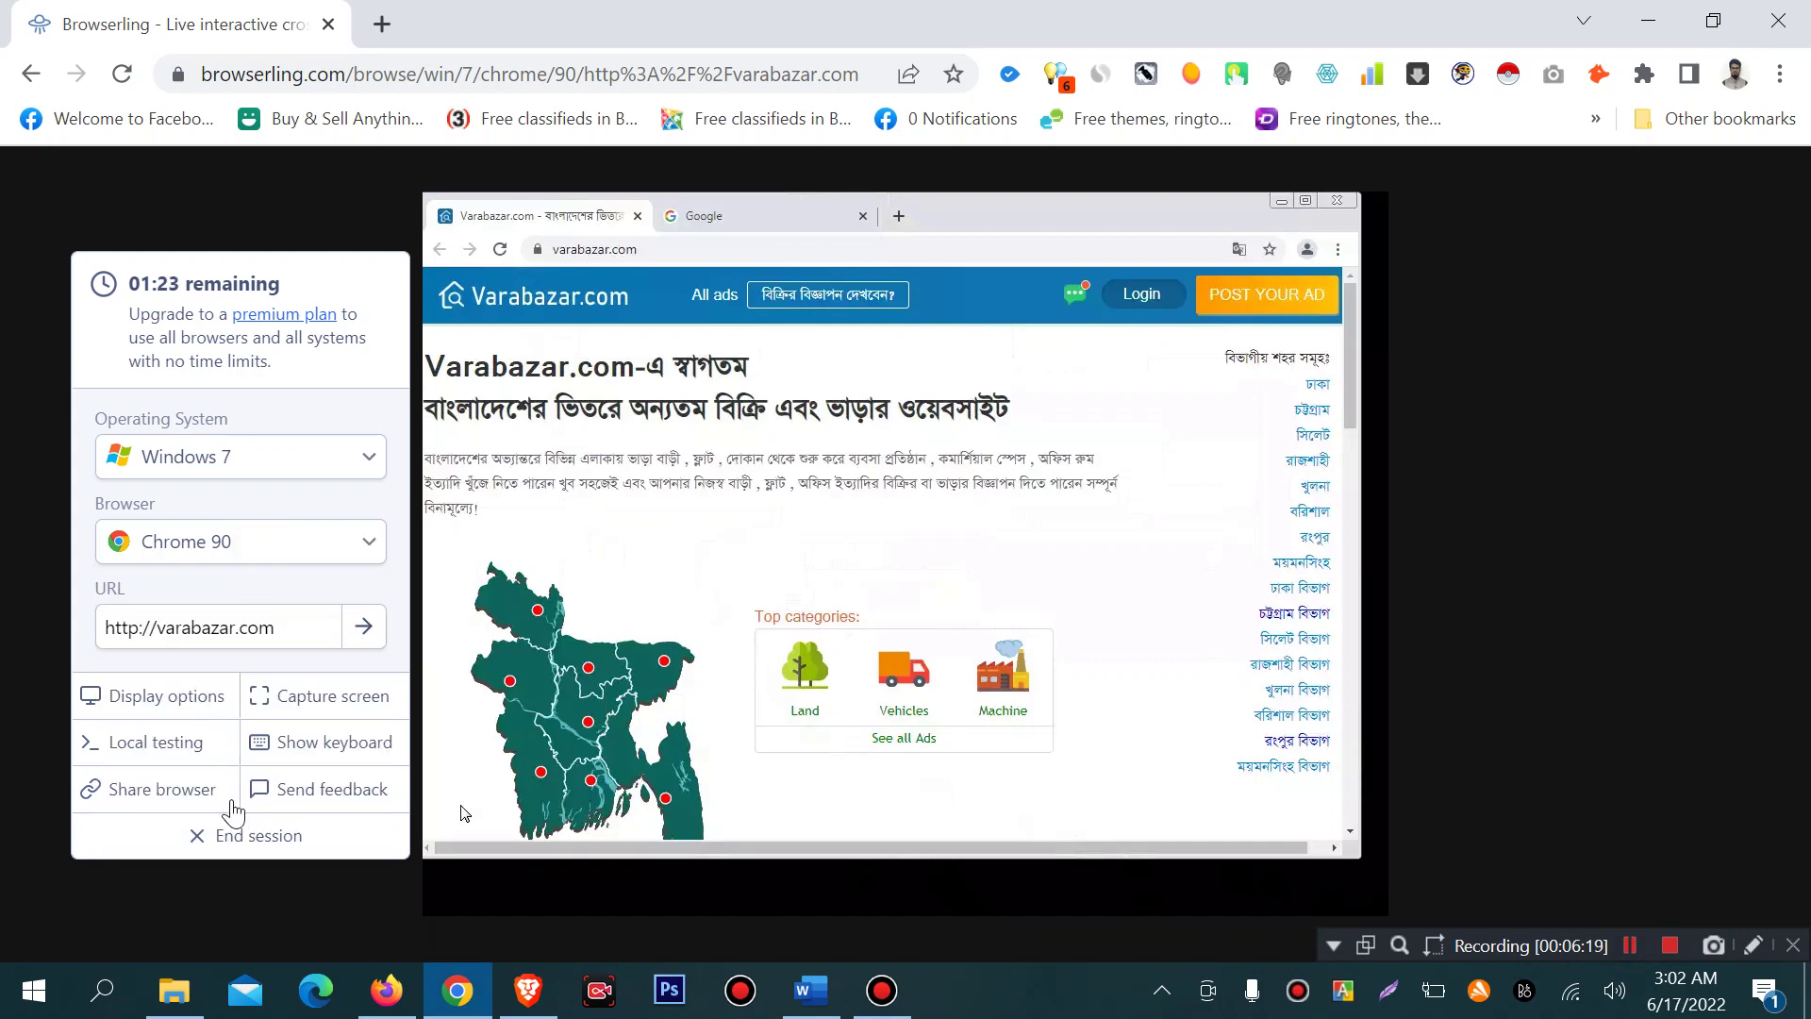
click(257, 841)
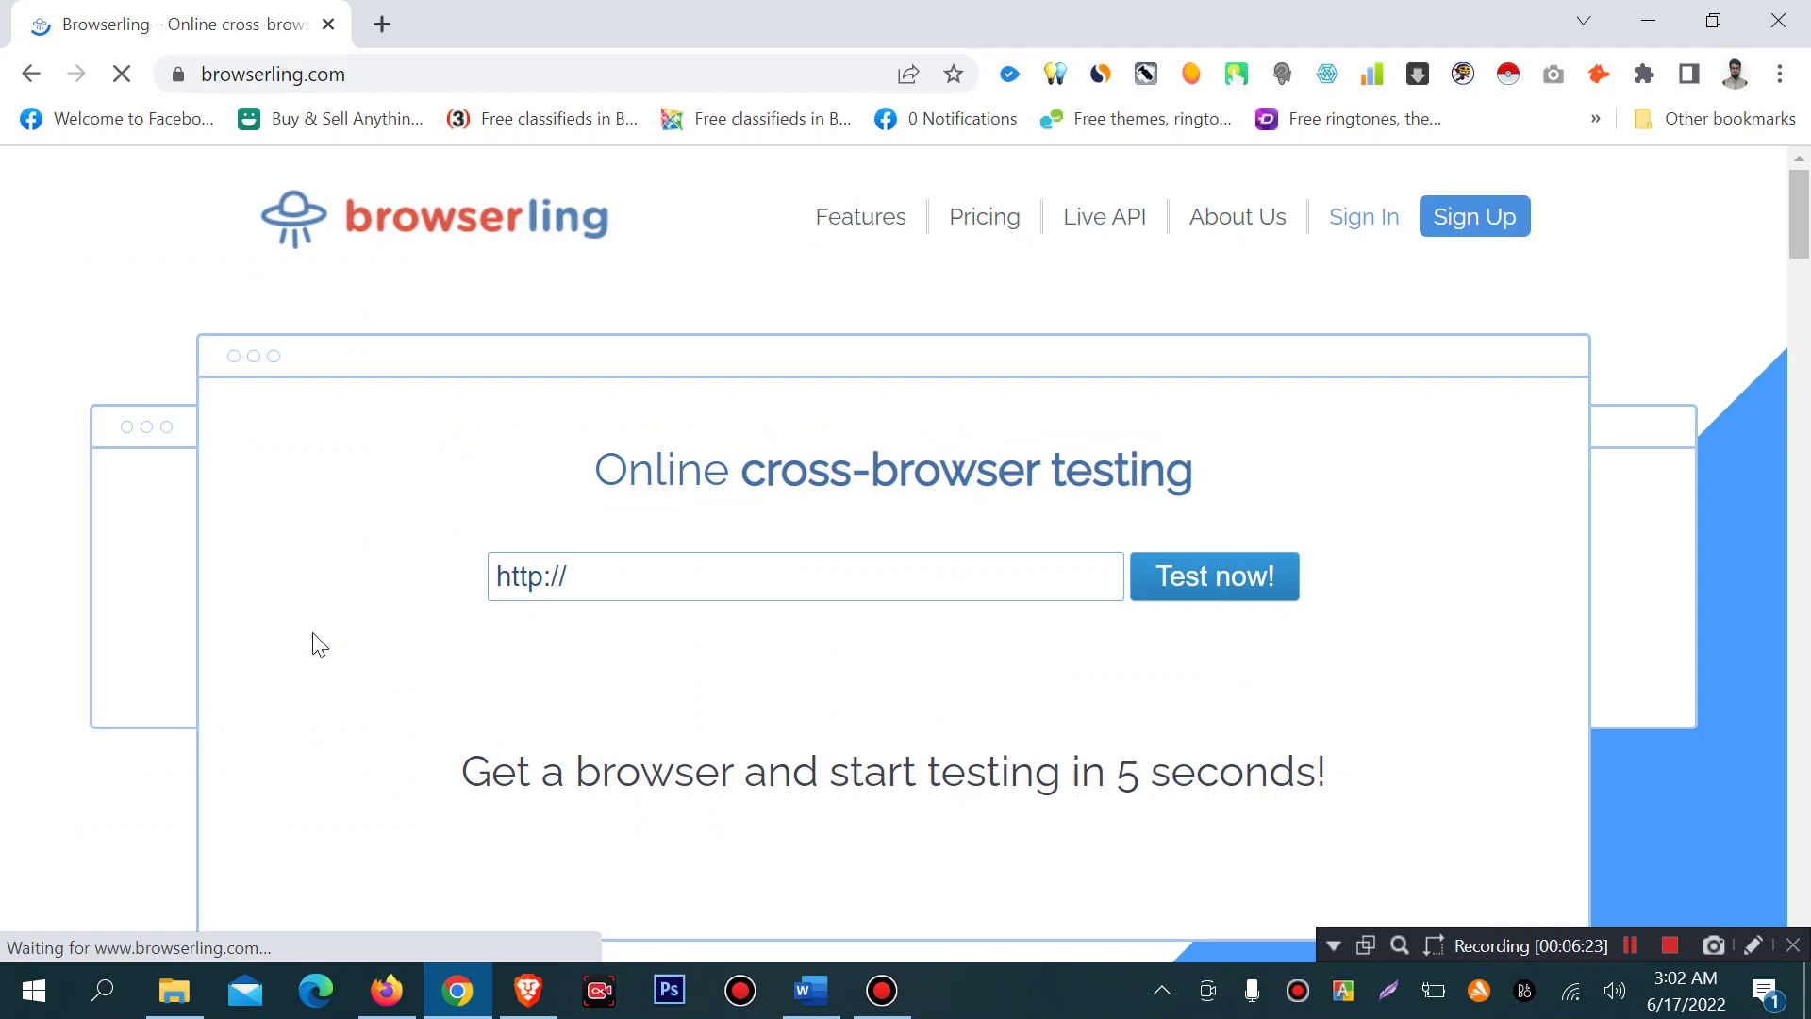
click(661, 571)
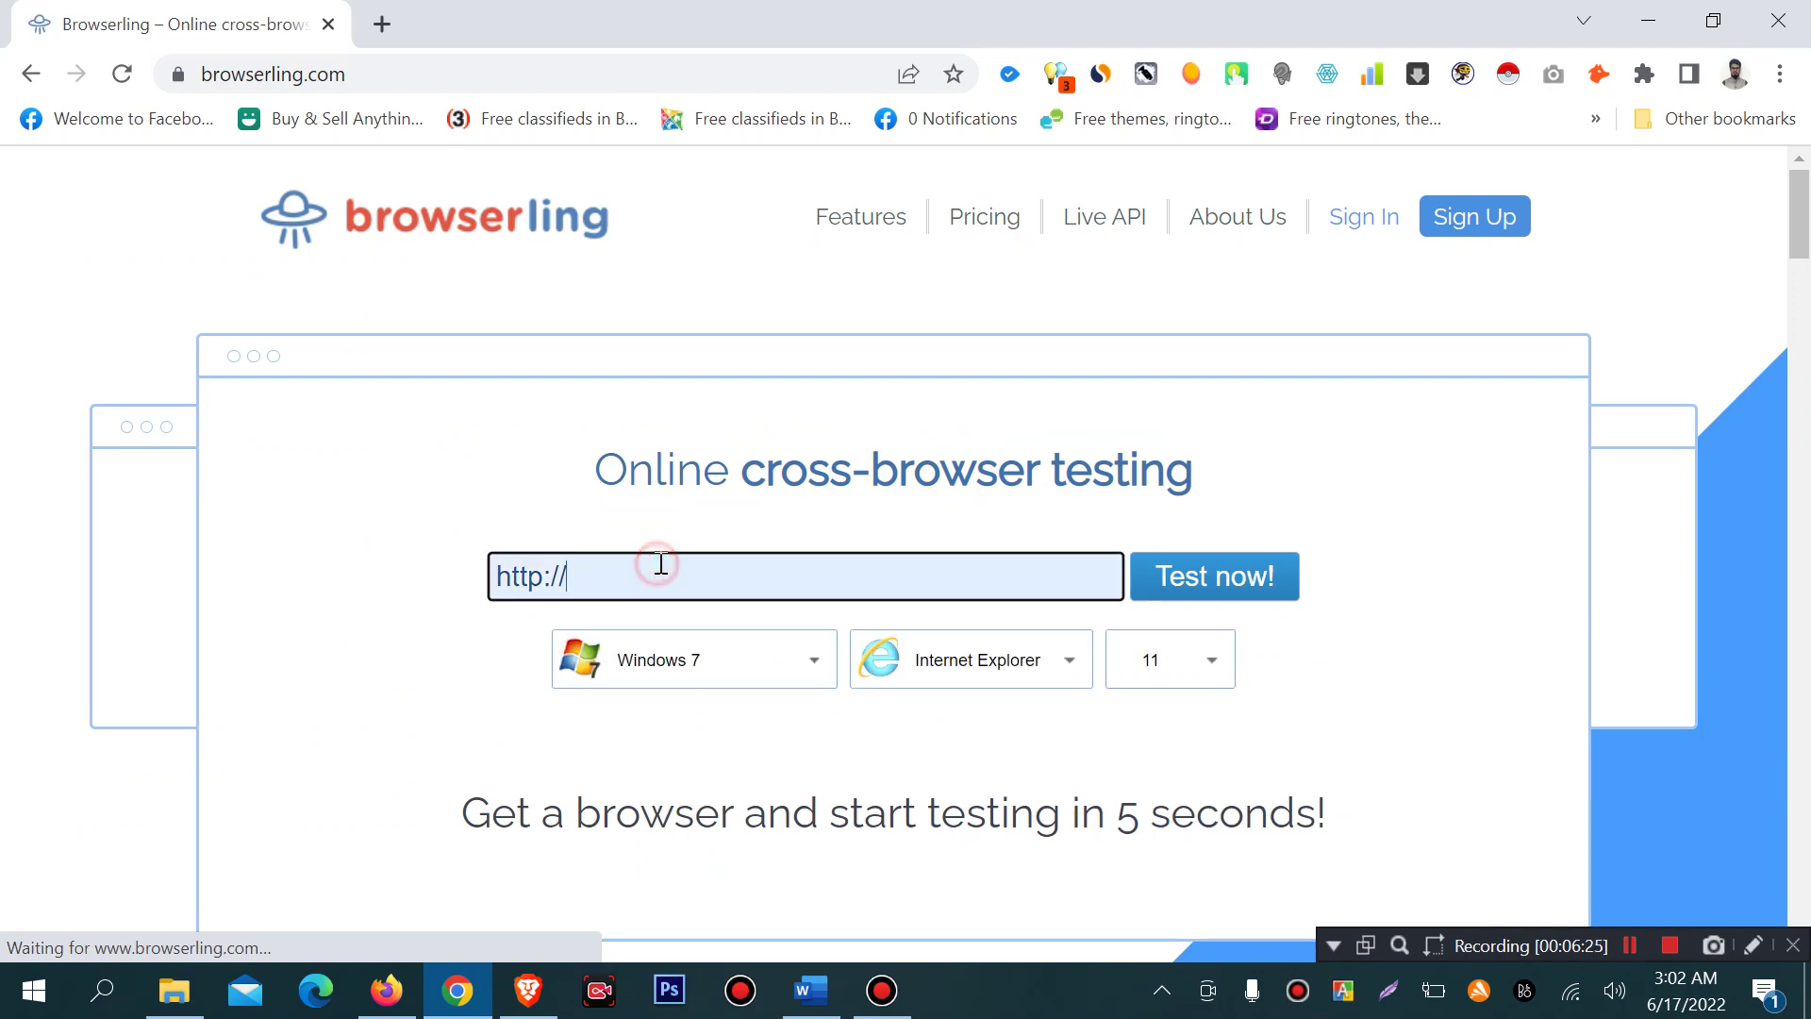
key(ctrl+v)
key(ctrl+a)
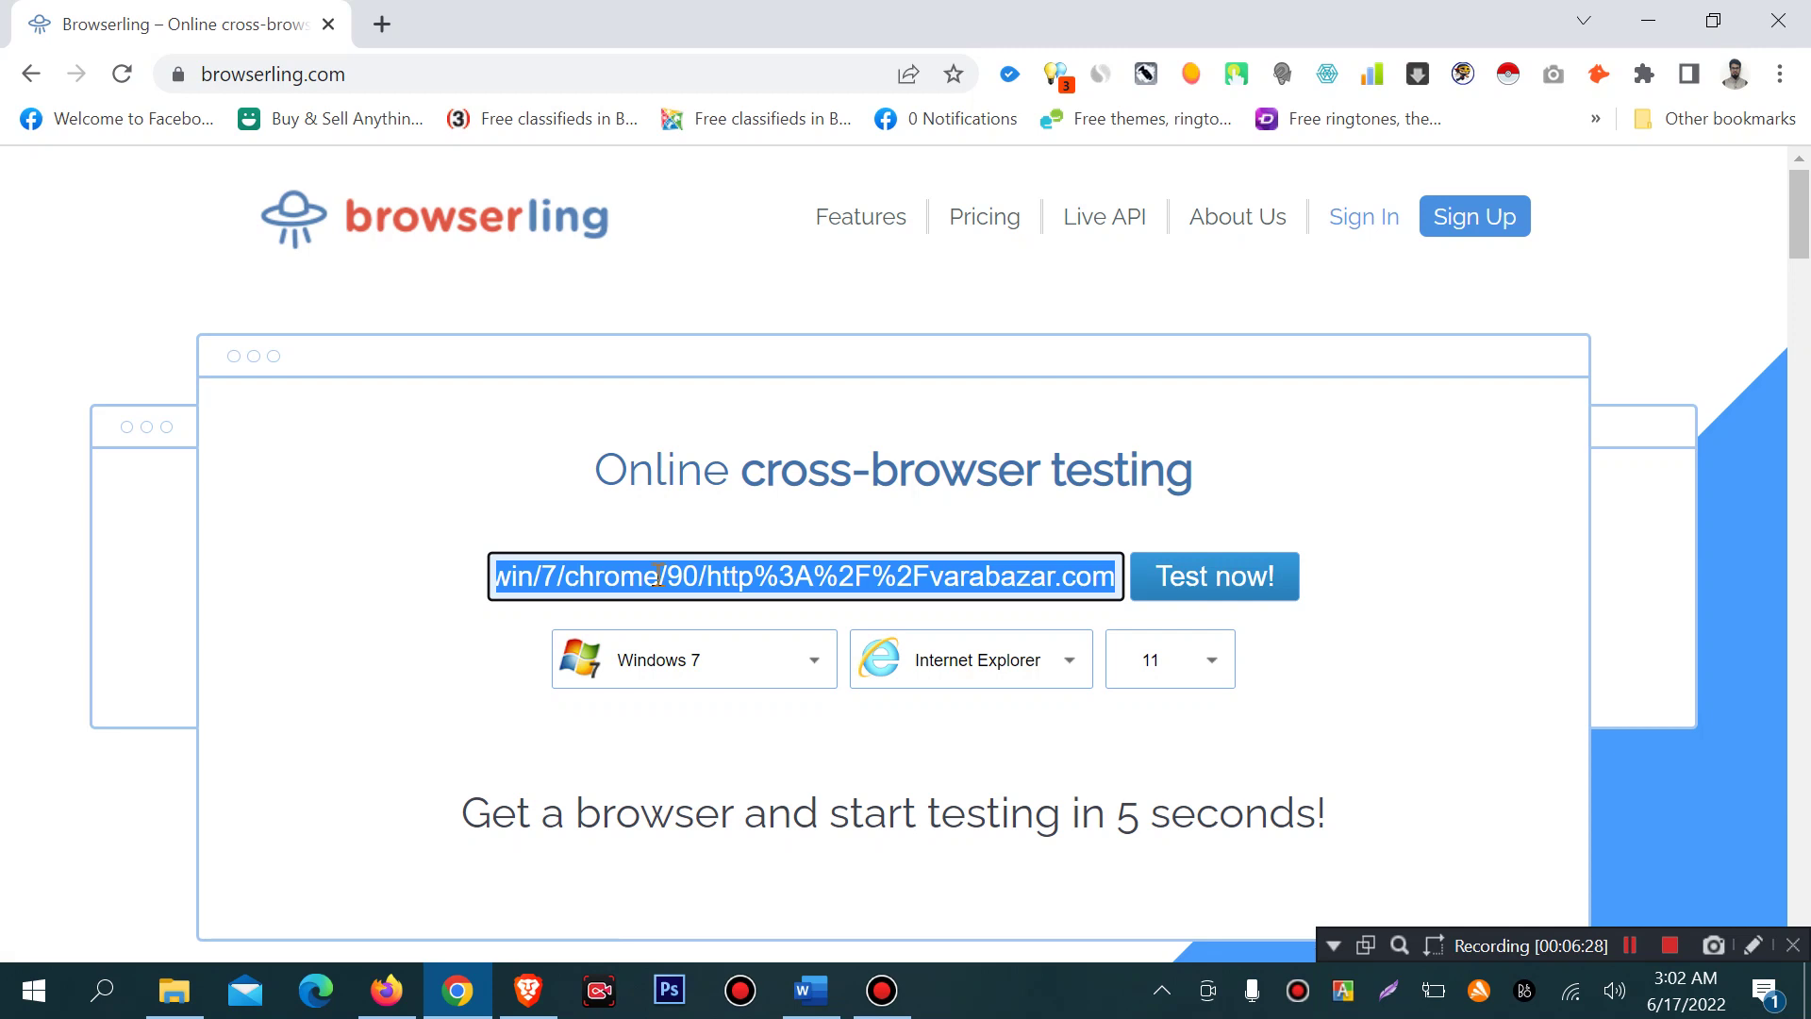
text(http)
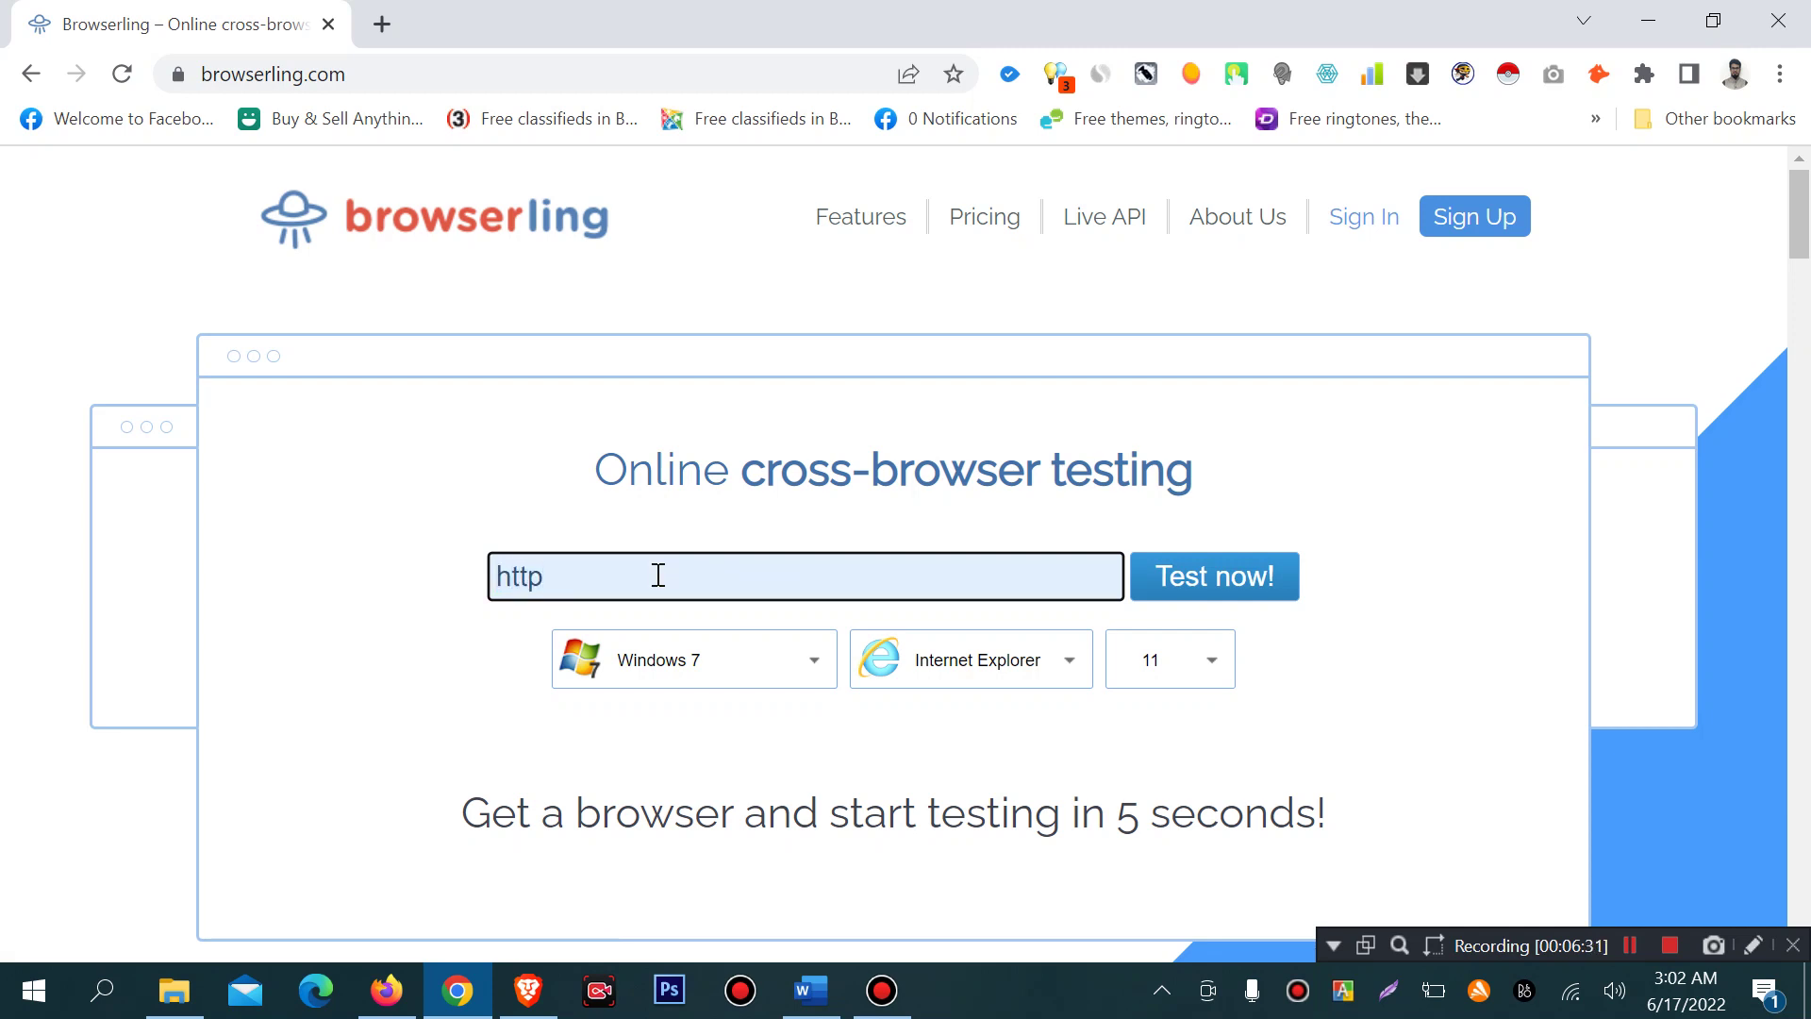
text(:)
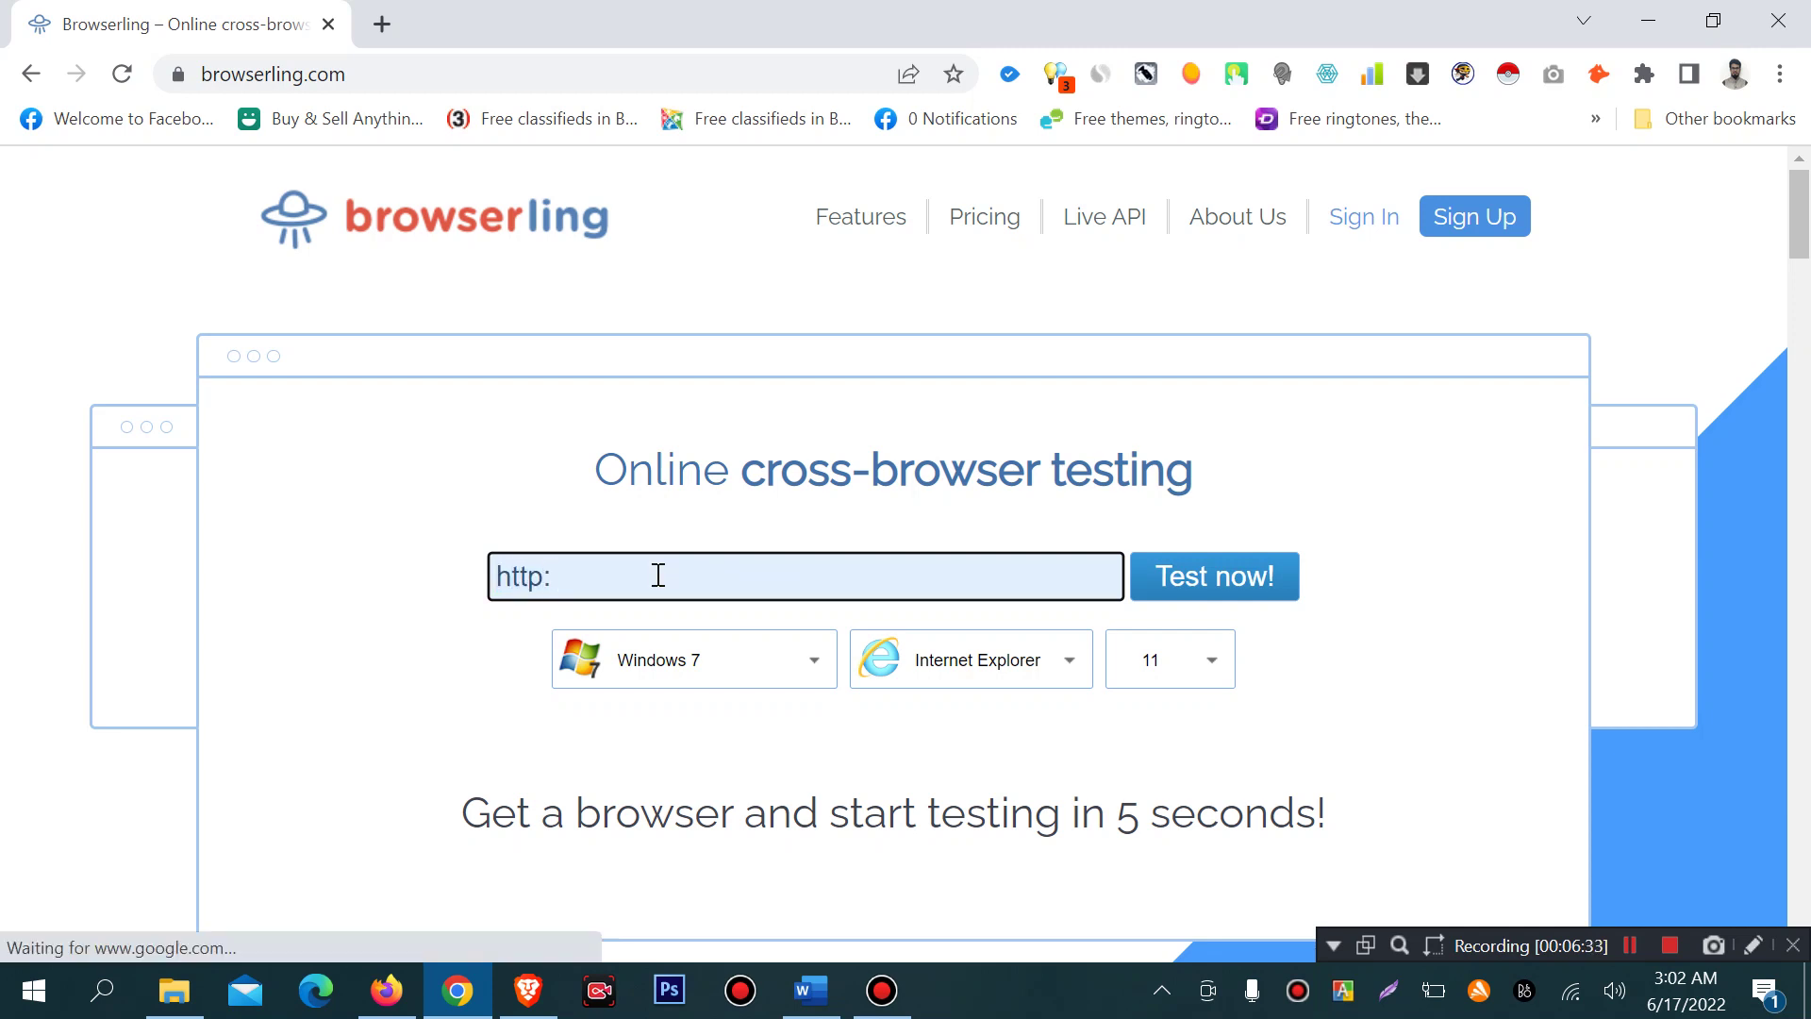
text(vara)
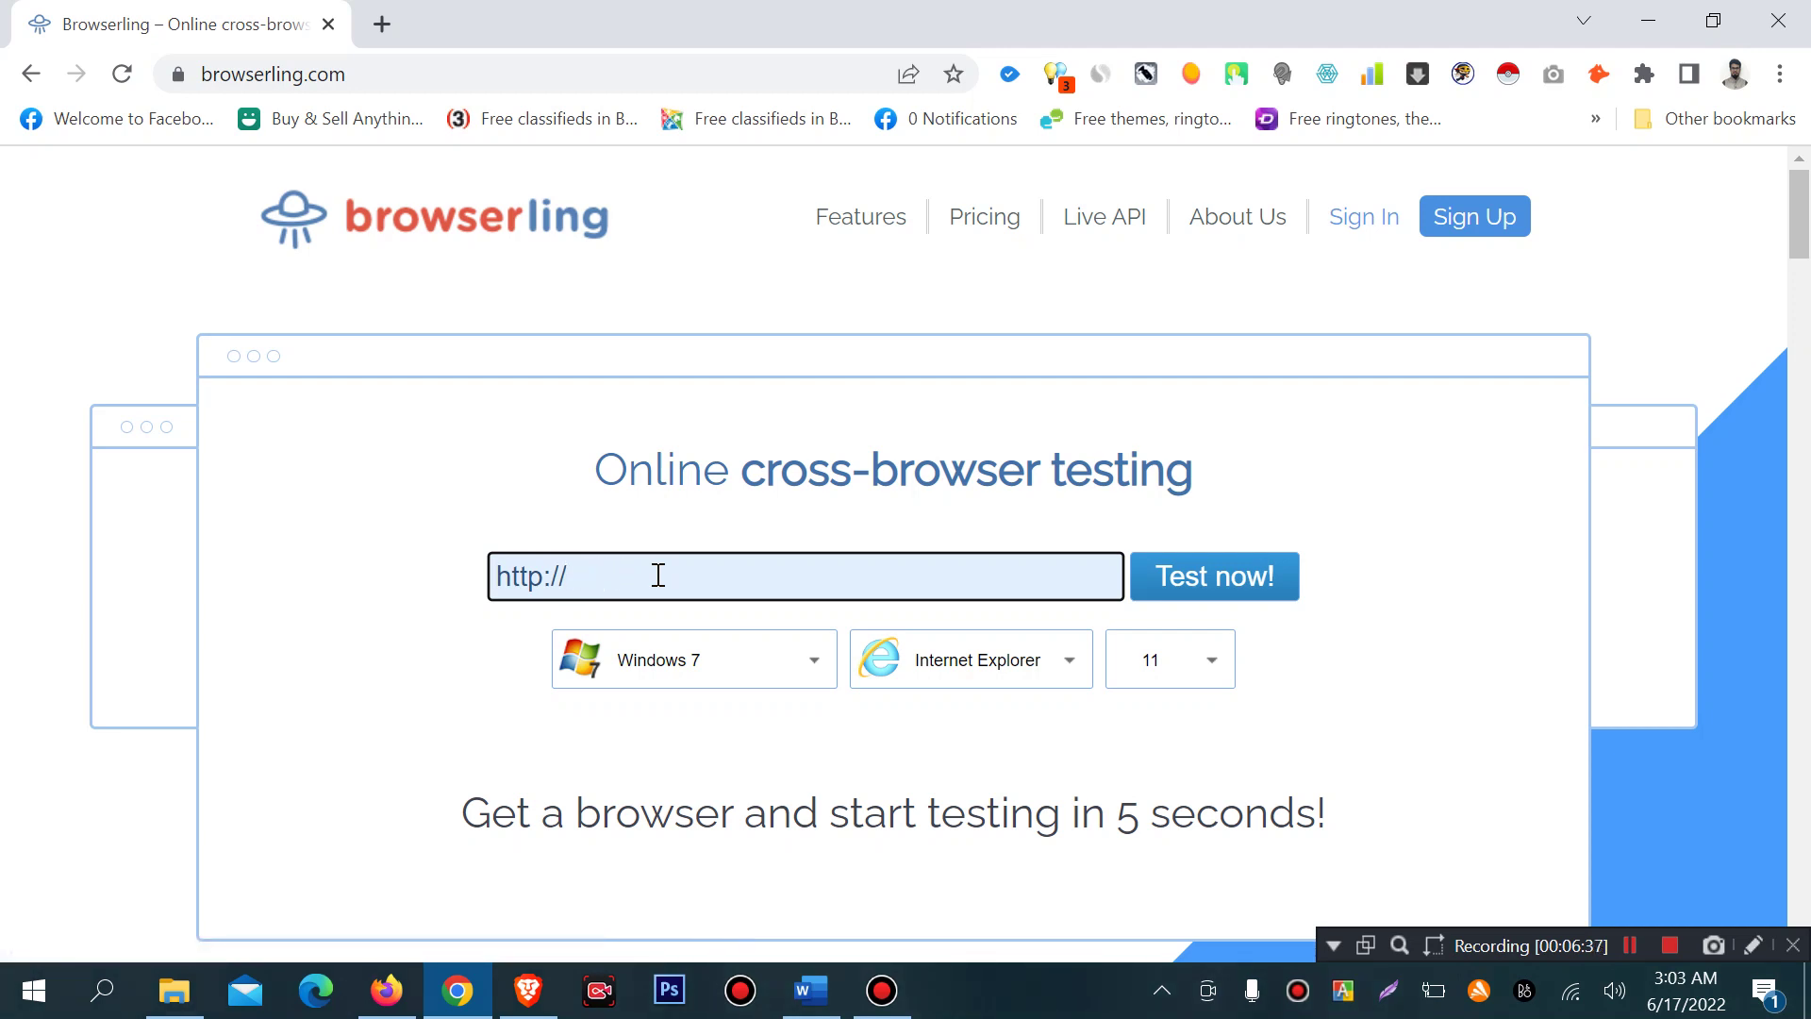
text(bikroy)
text(.com)
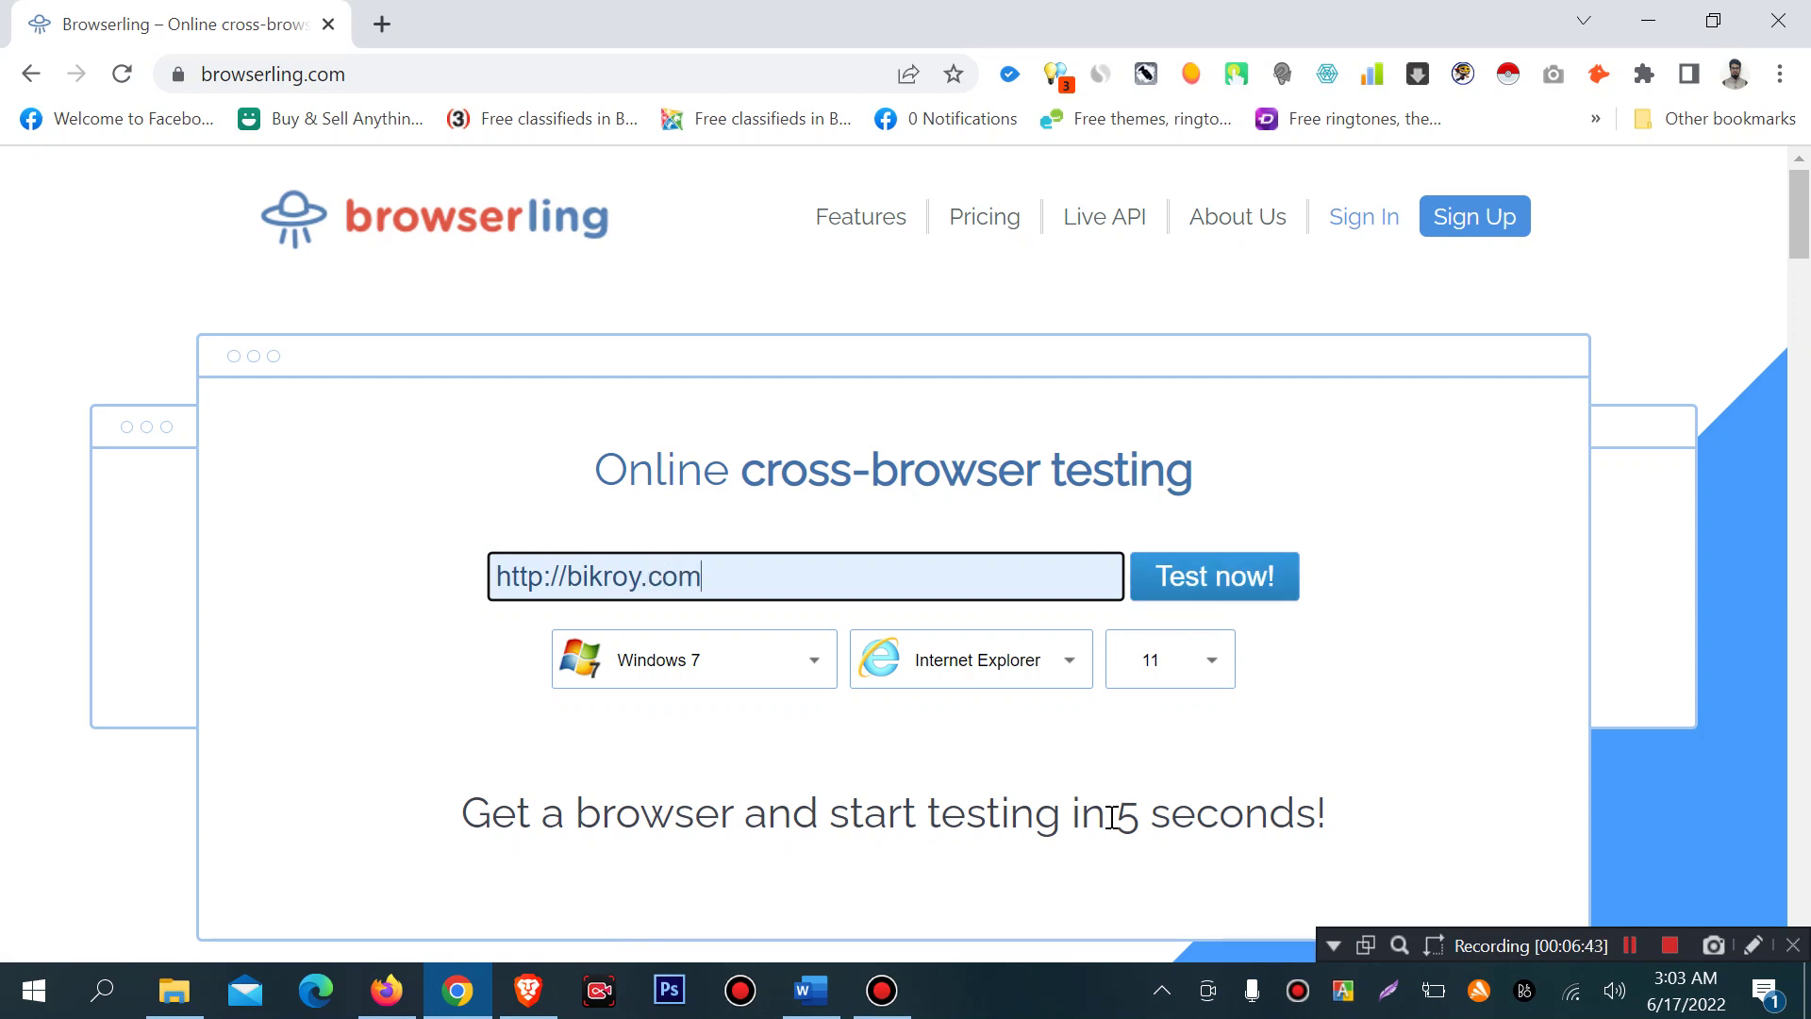
Choose Android 7.1 Nougat as the operating system and start the bikroy.com test
click(979, 671)
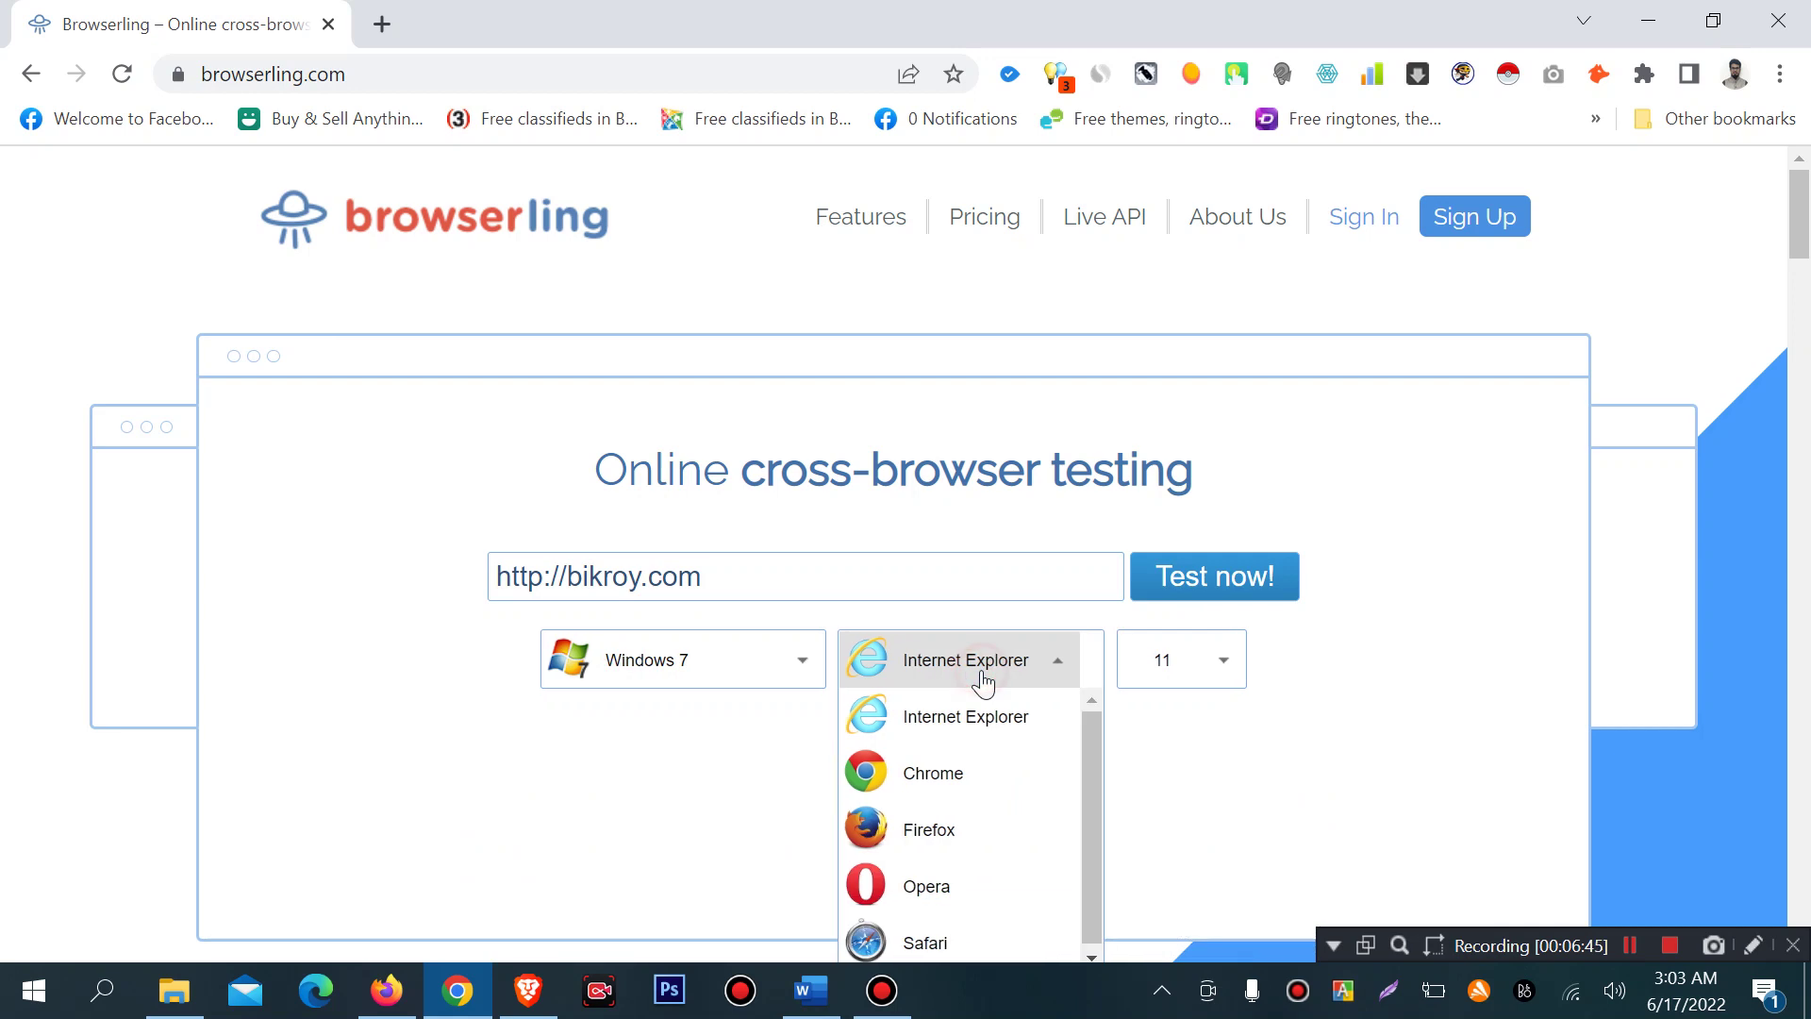
click(691, 661)
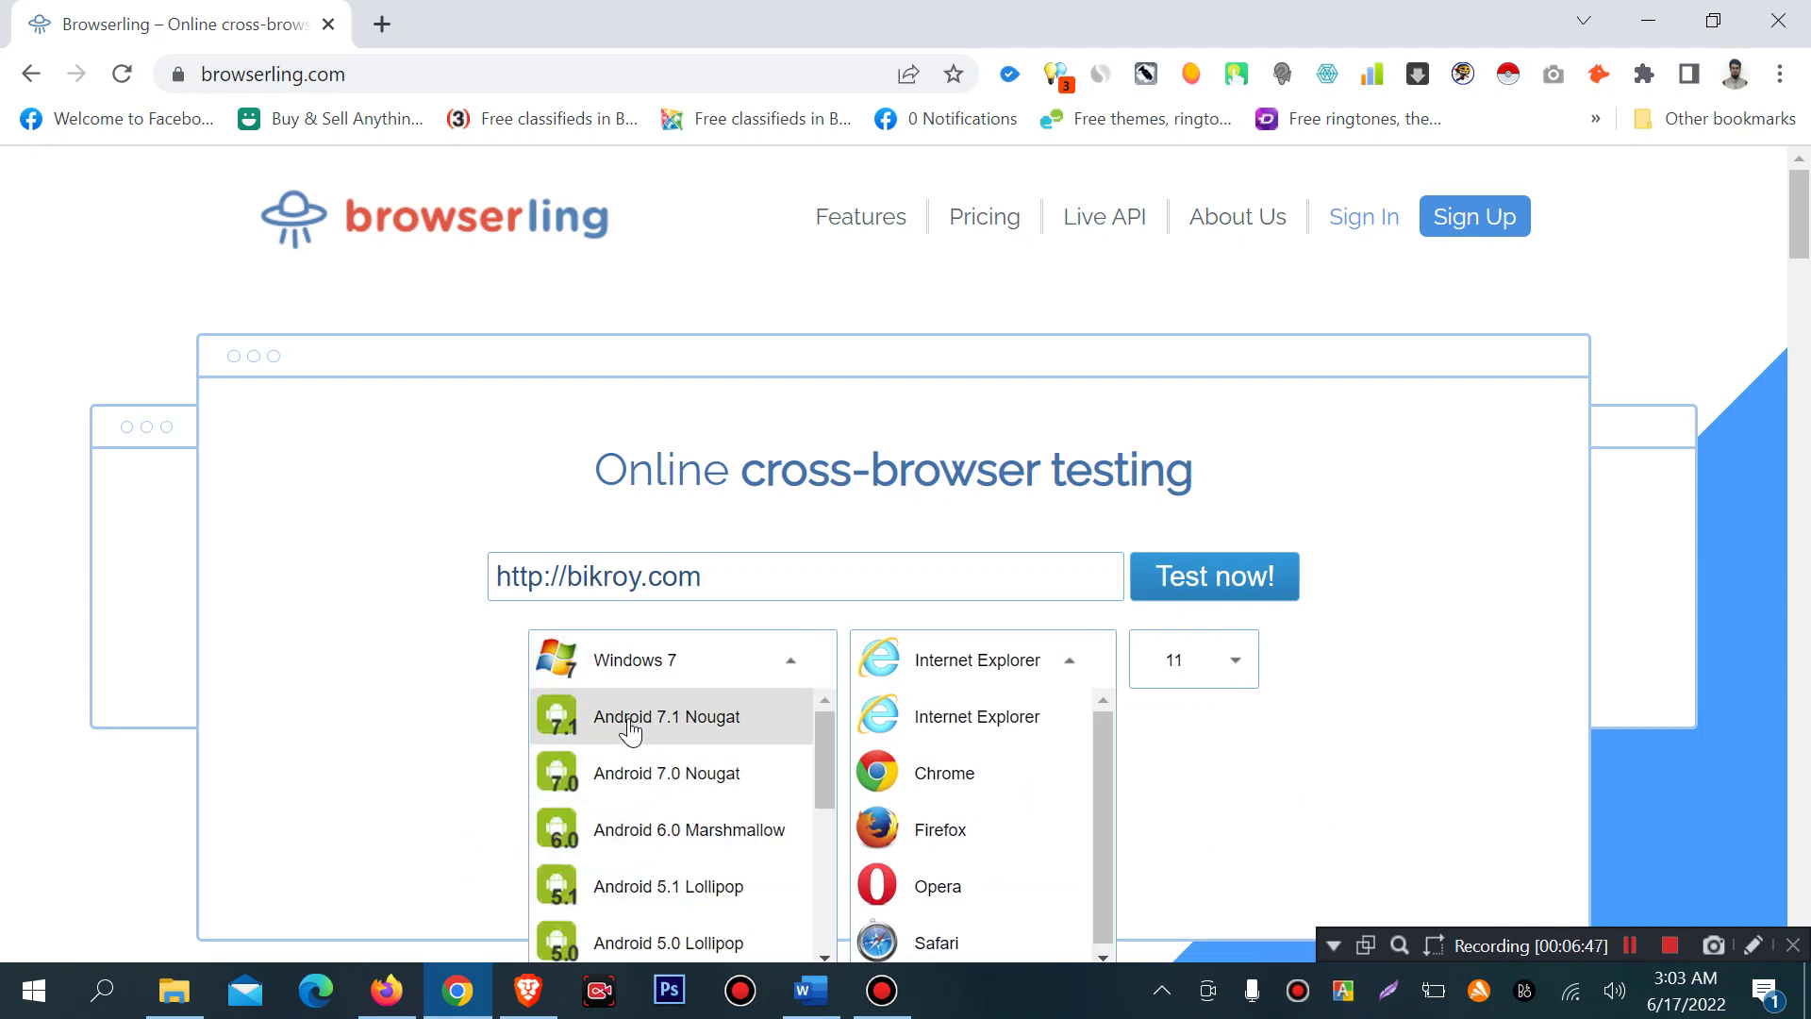
click(665, 717)
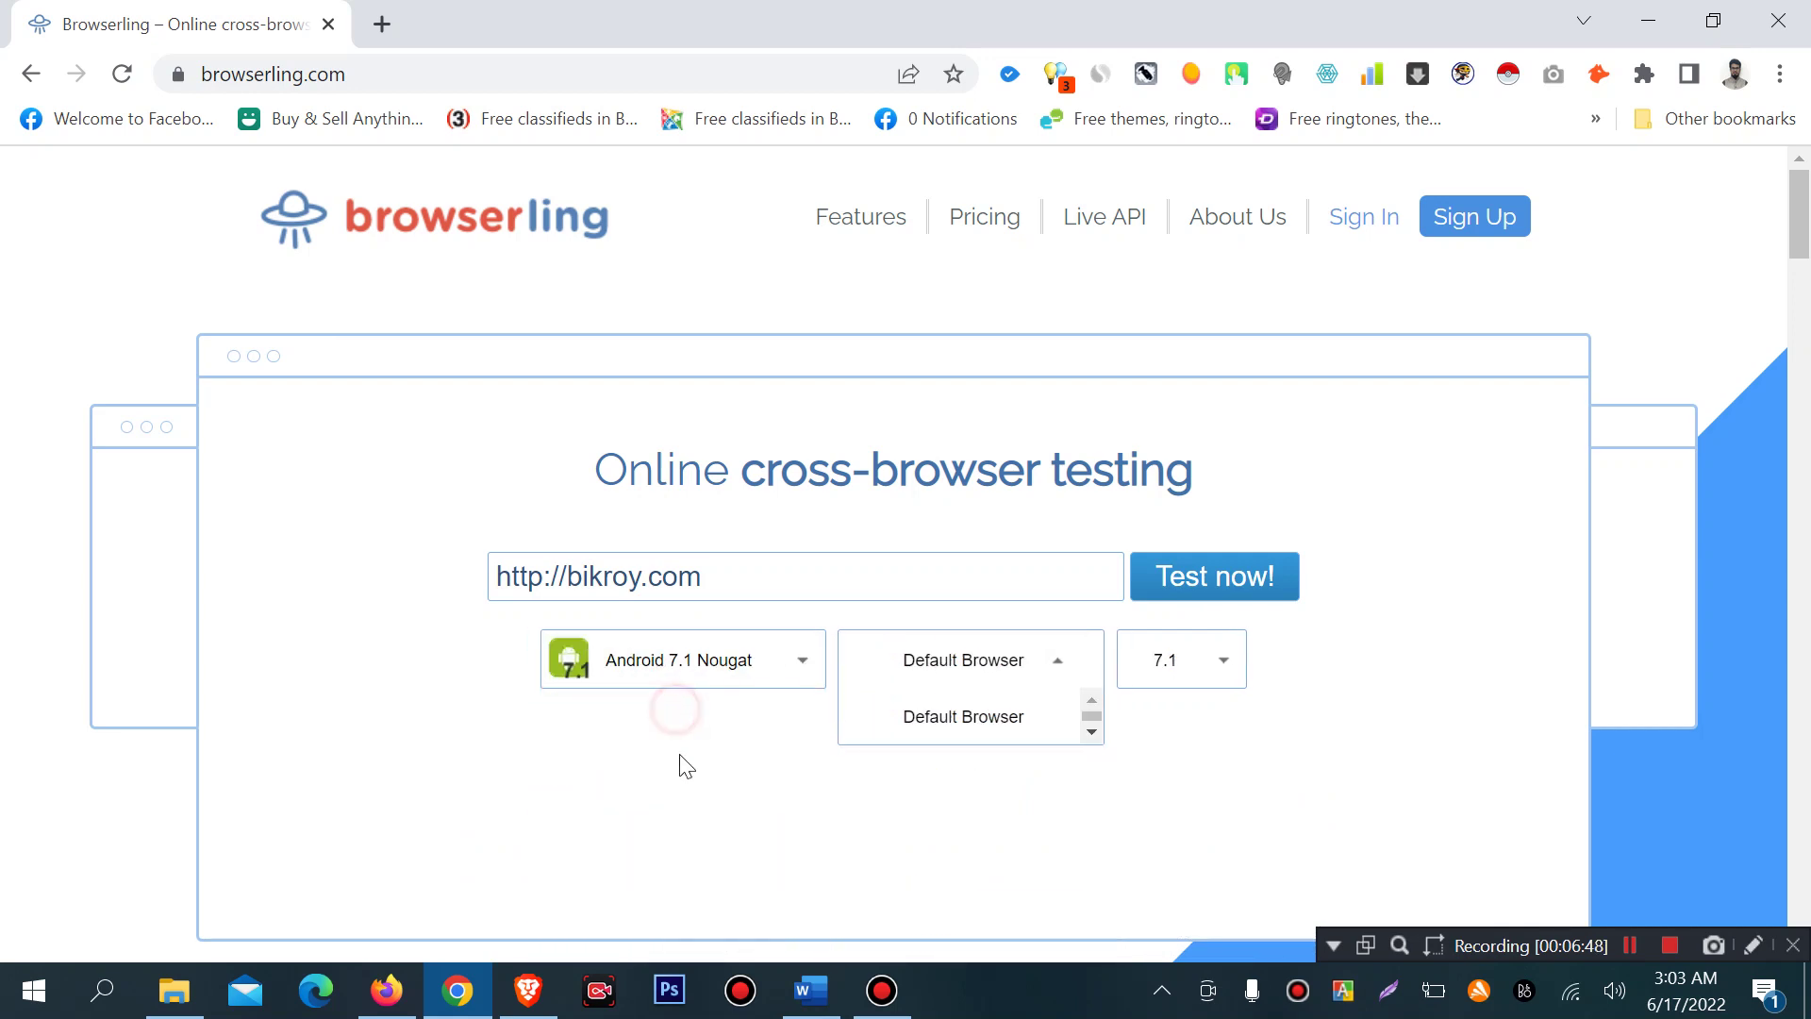
click(934, 662)
click(1201, 580)
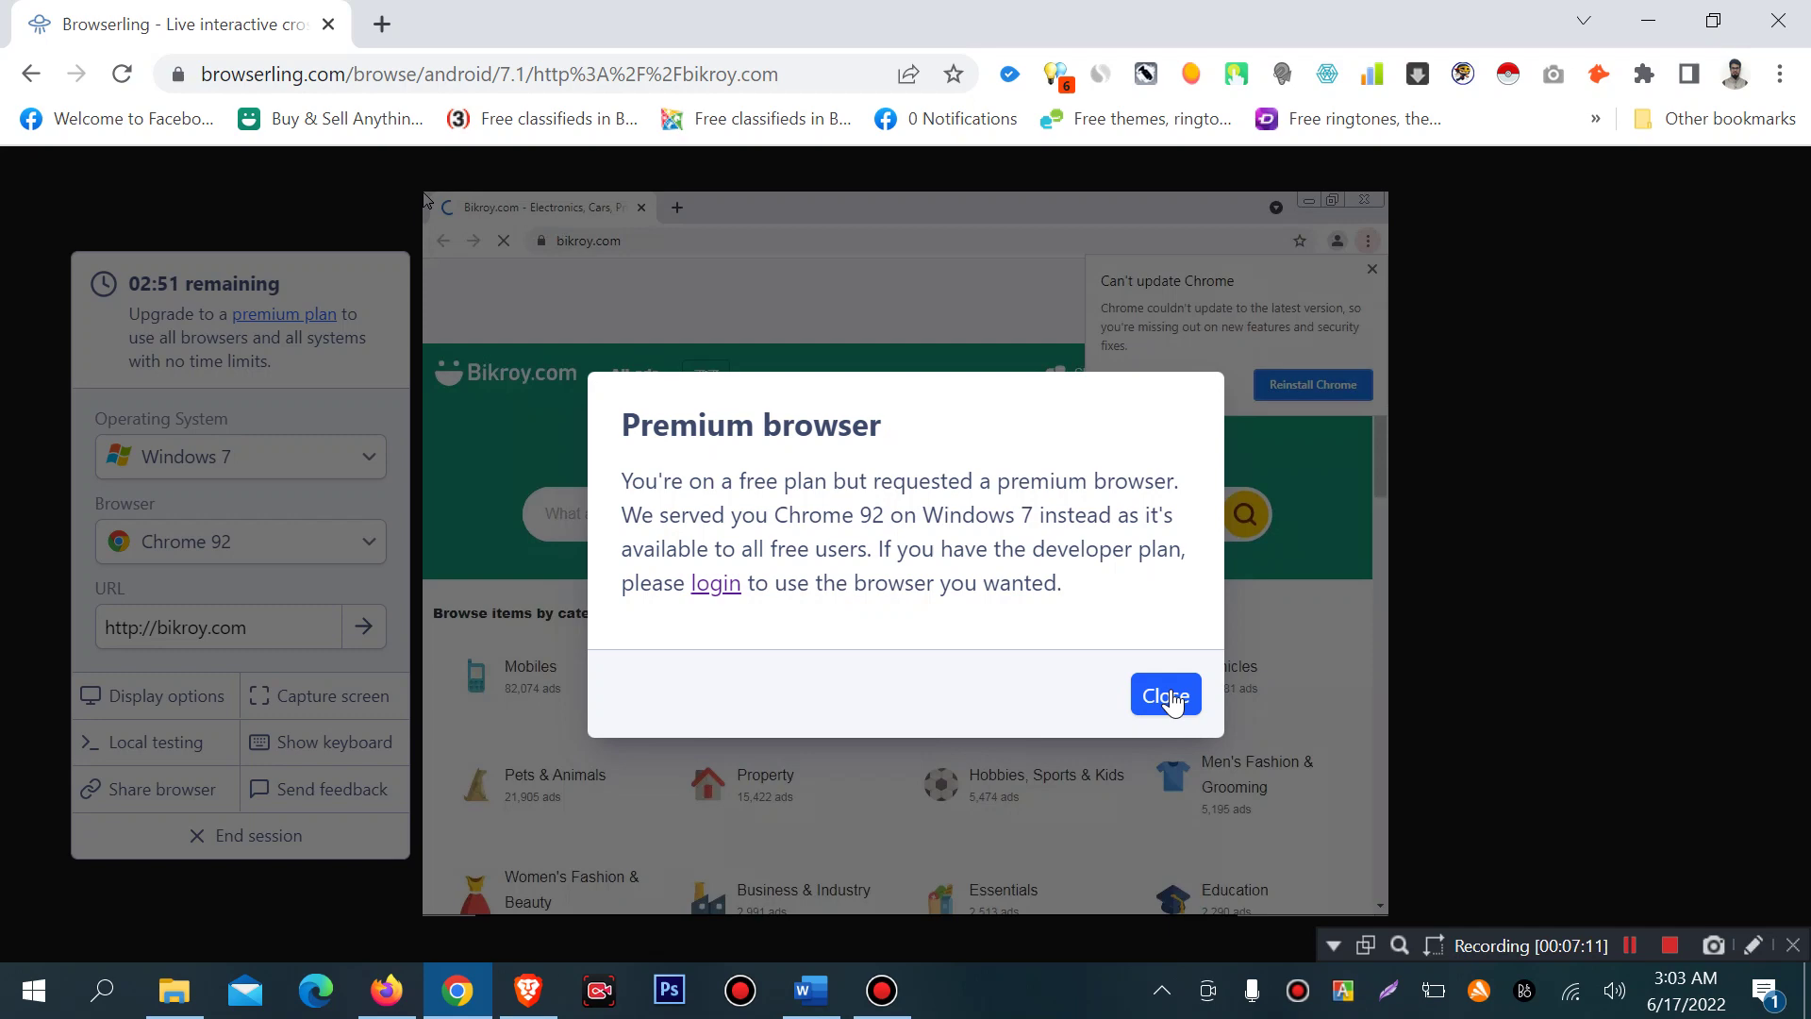
Close the Premium browser notice so bikroy.com's homepage categories load fully
click(1169, 699)
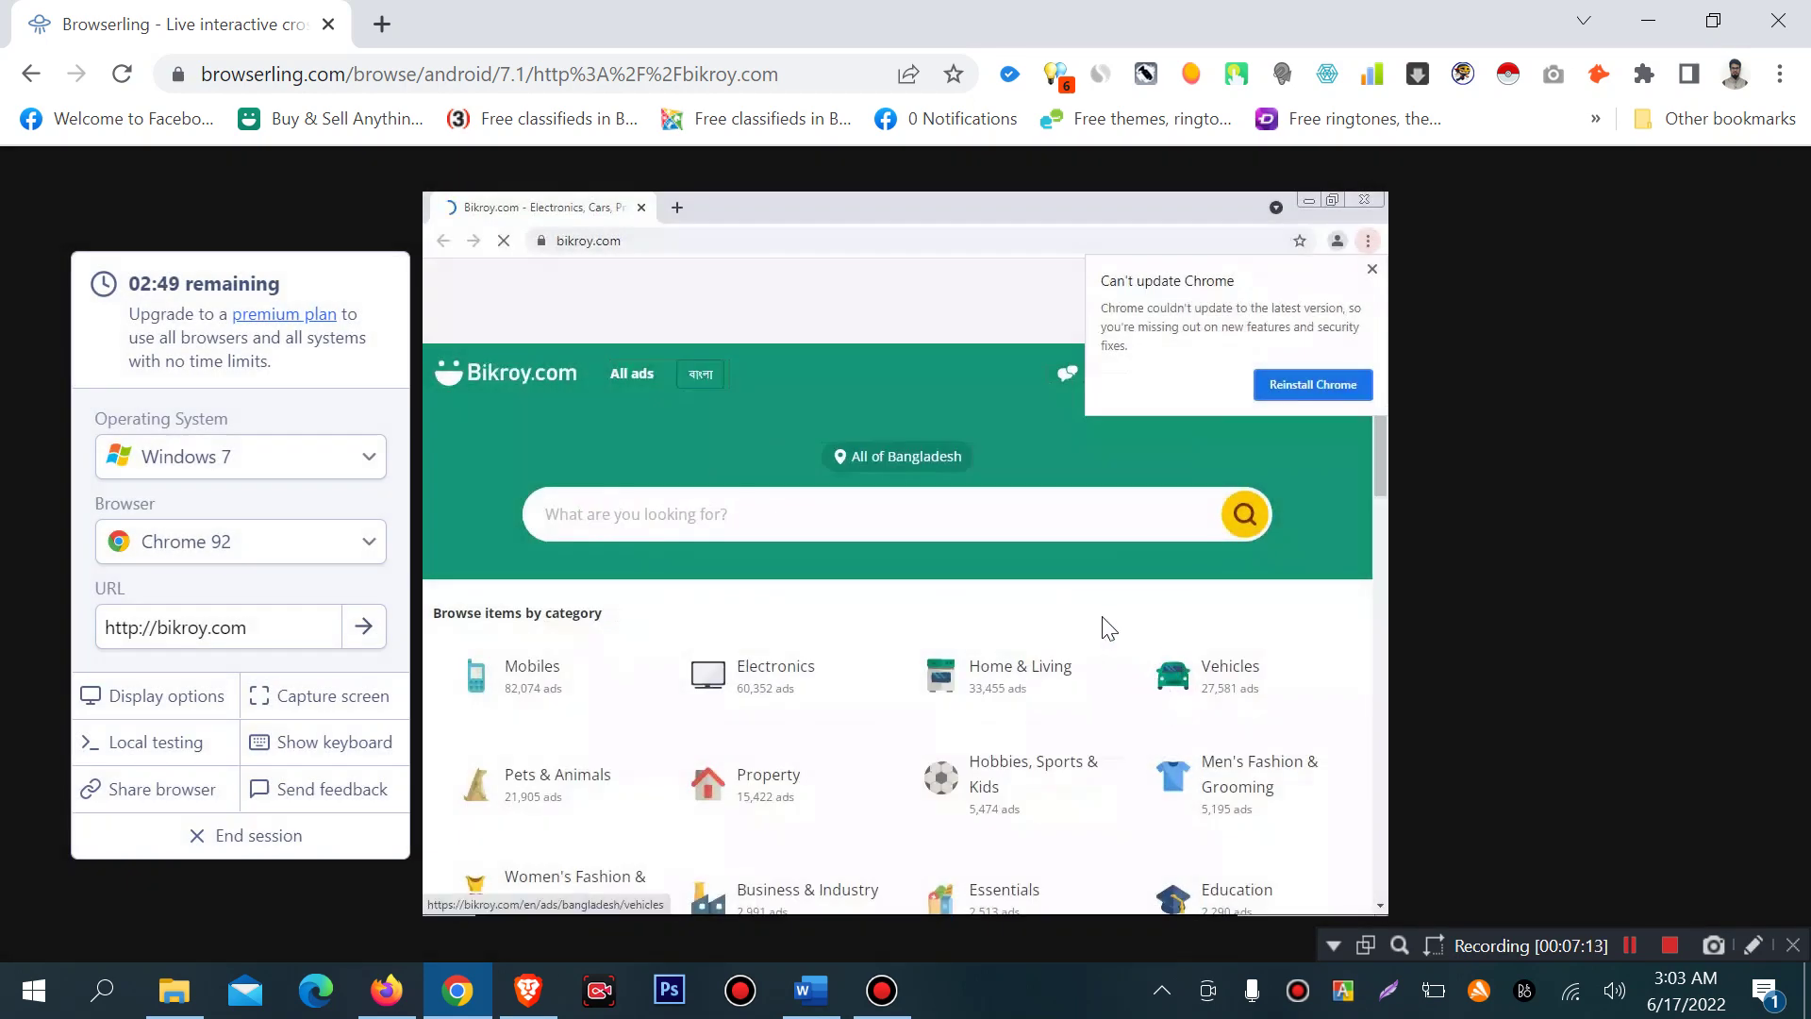